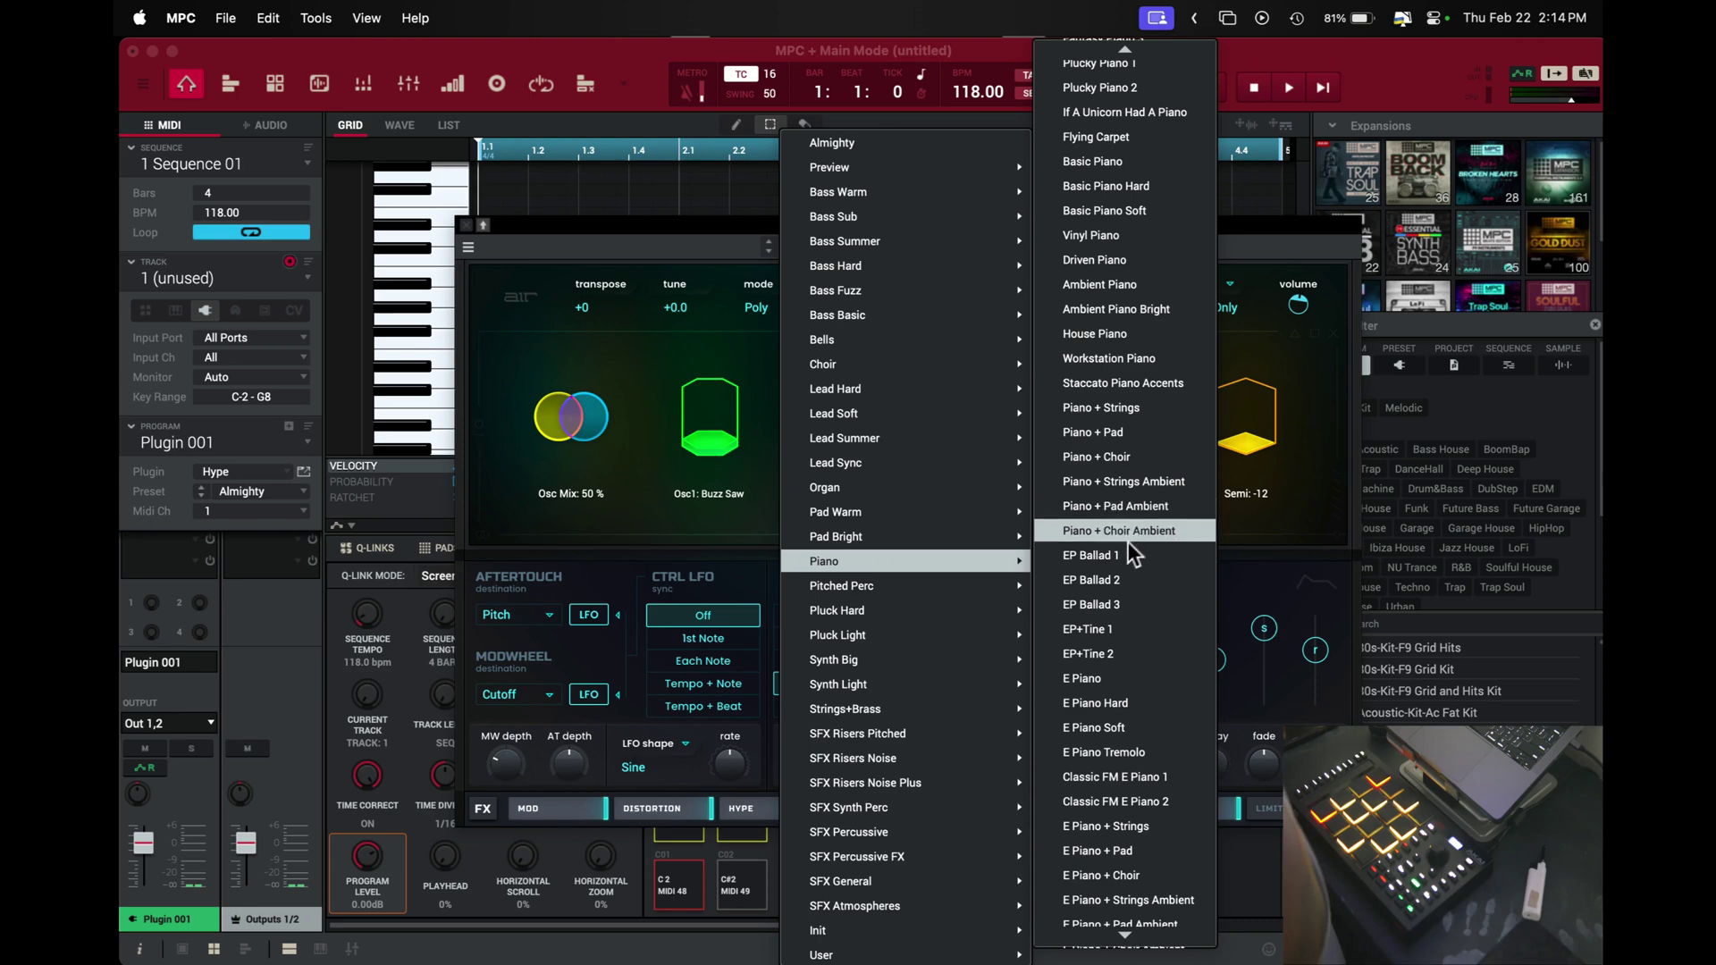
# Load the EP Ballad 1 piano preset in the Hype plugin and close the plugin window
pyautogui.click(1119, 552)
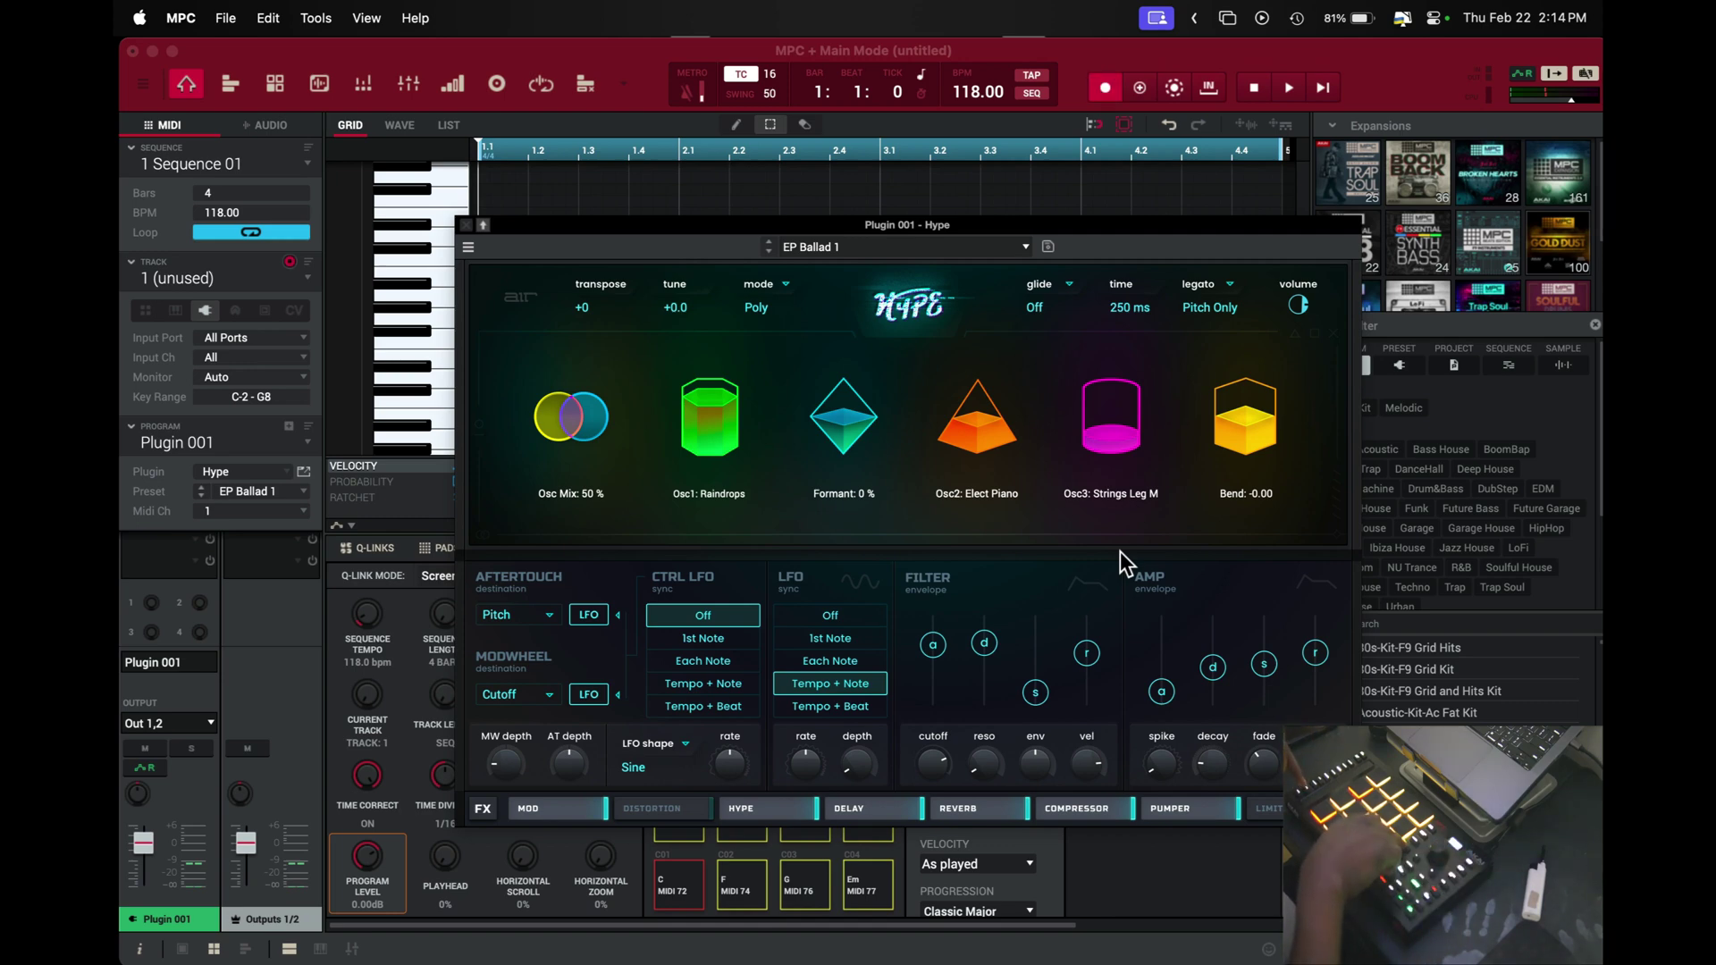
pyautogui.click(466, 225)
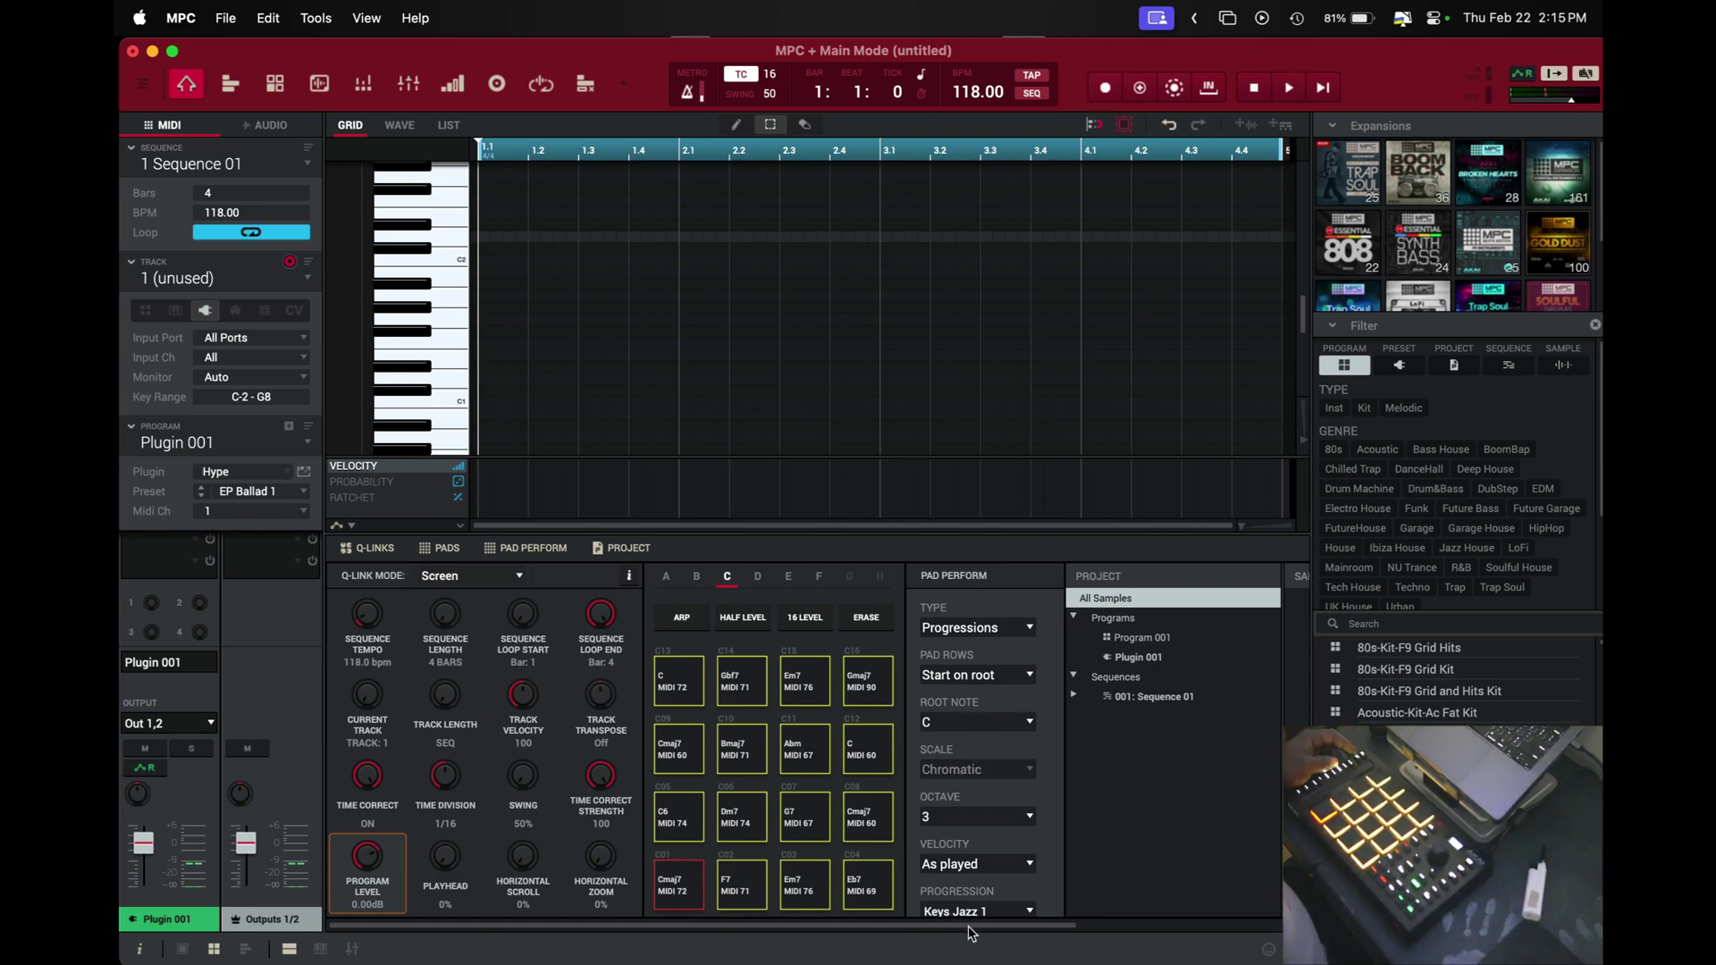
pyautogui.hscroll(2, 964, 910)
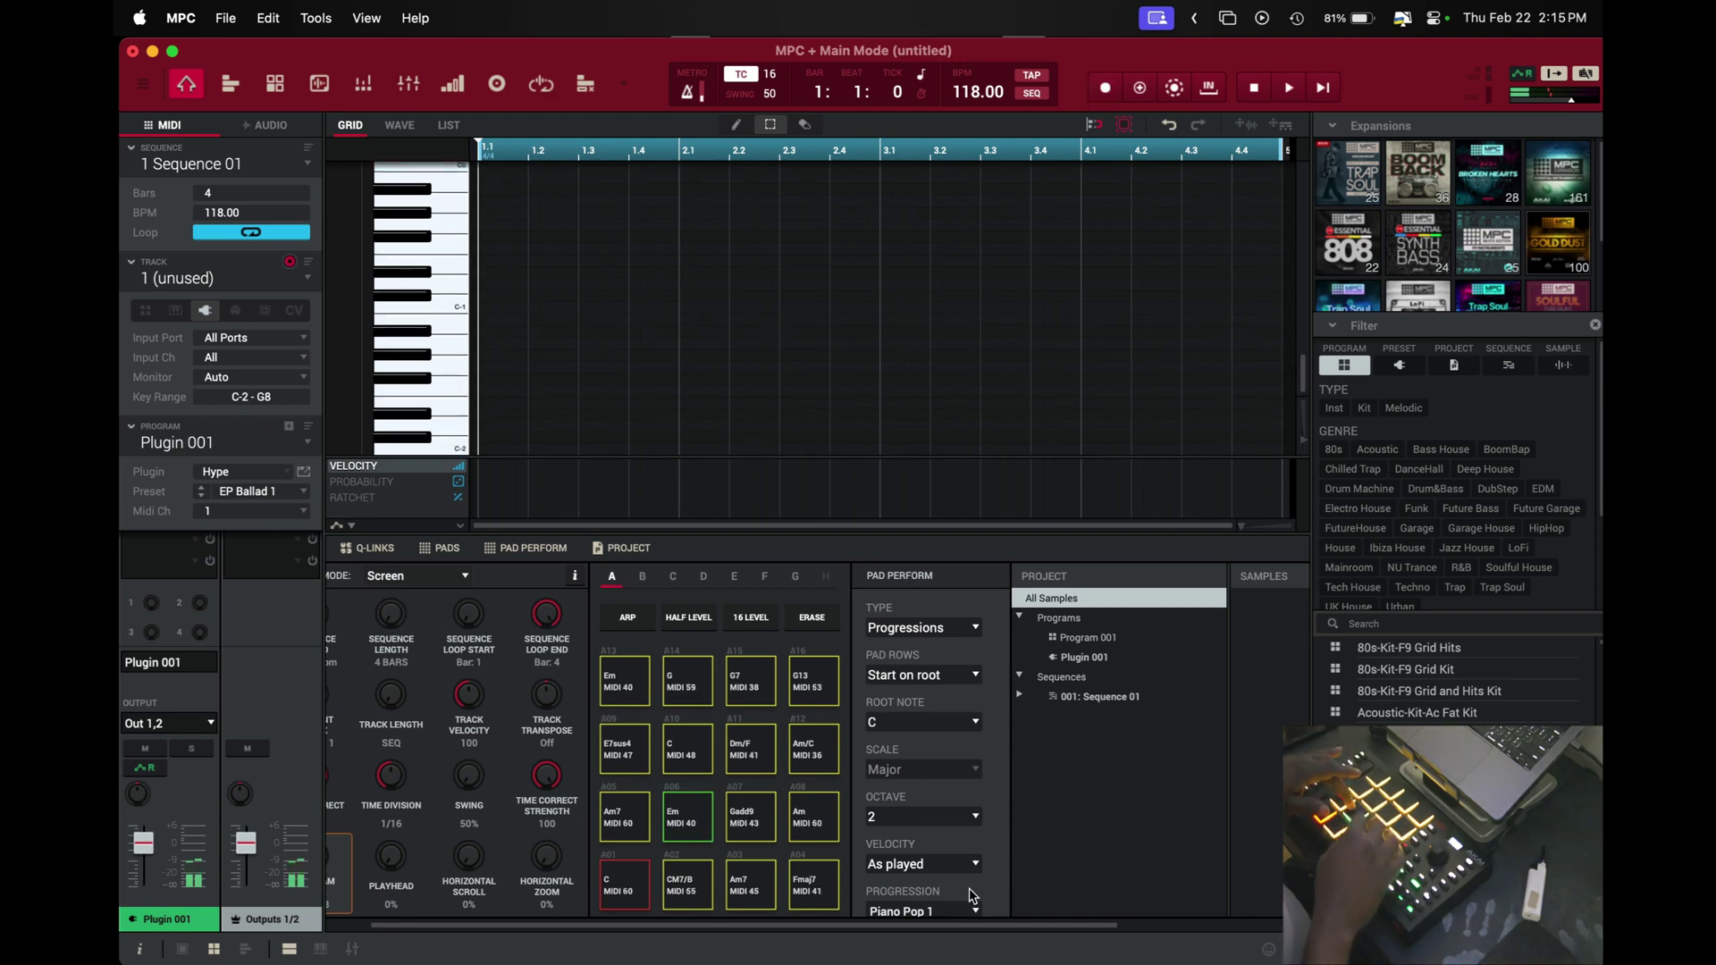
# Reopen the Hype plugin, advance to the next preset, EP Ballad 2, and close the plugin window
pyautogui.click(304, 473)
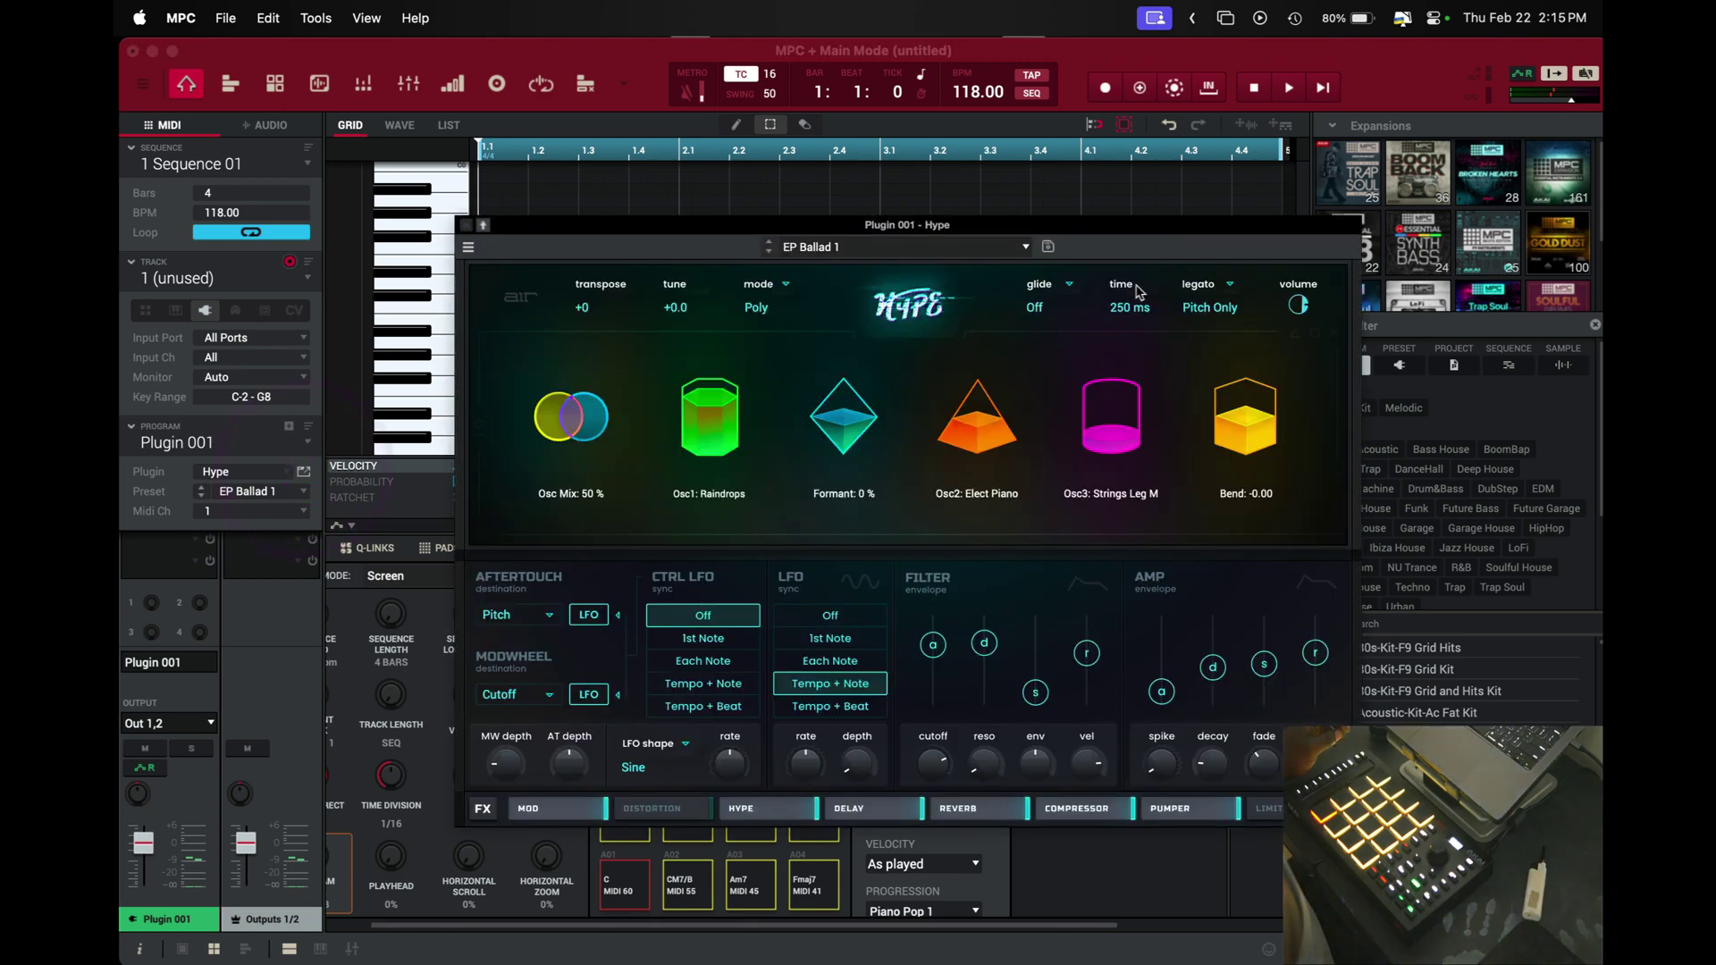
pyautogui.click(769, 255)
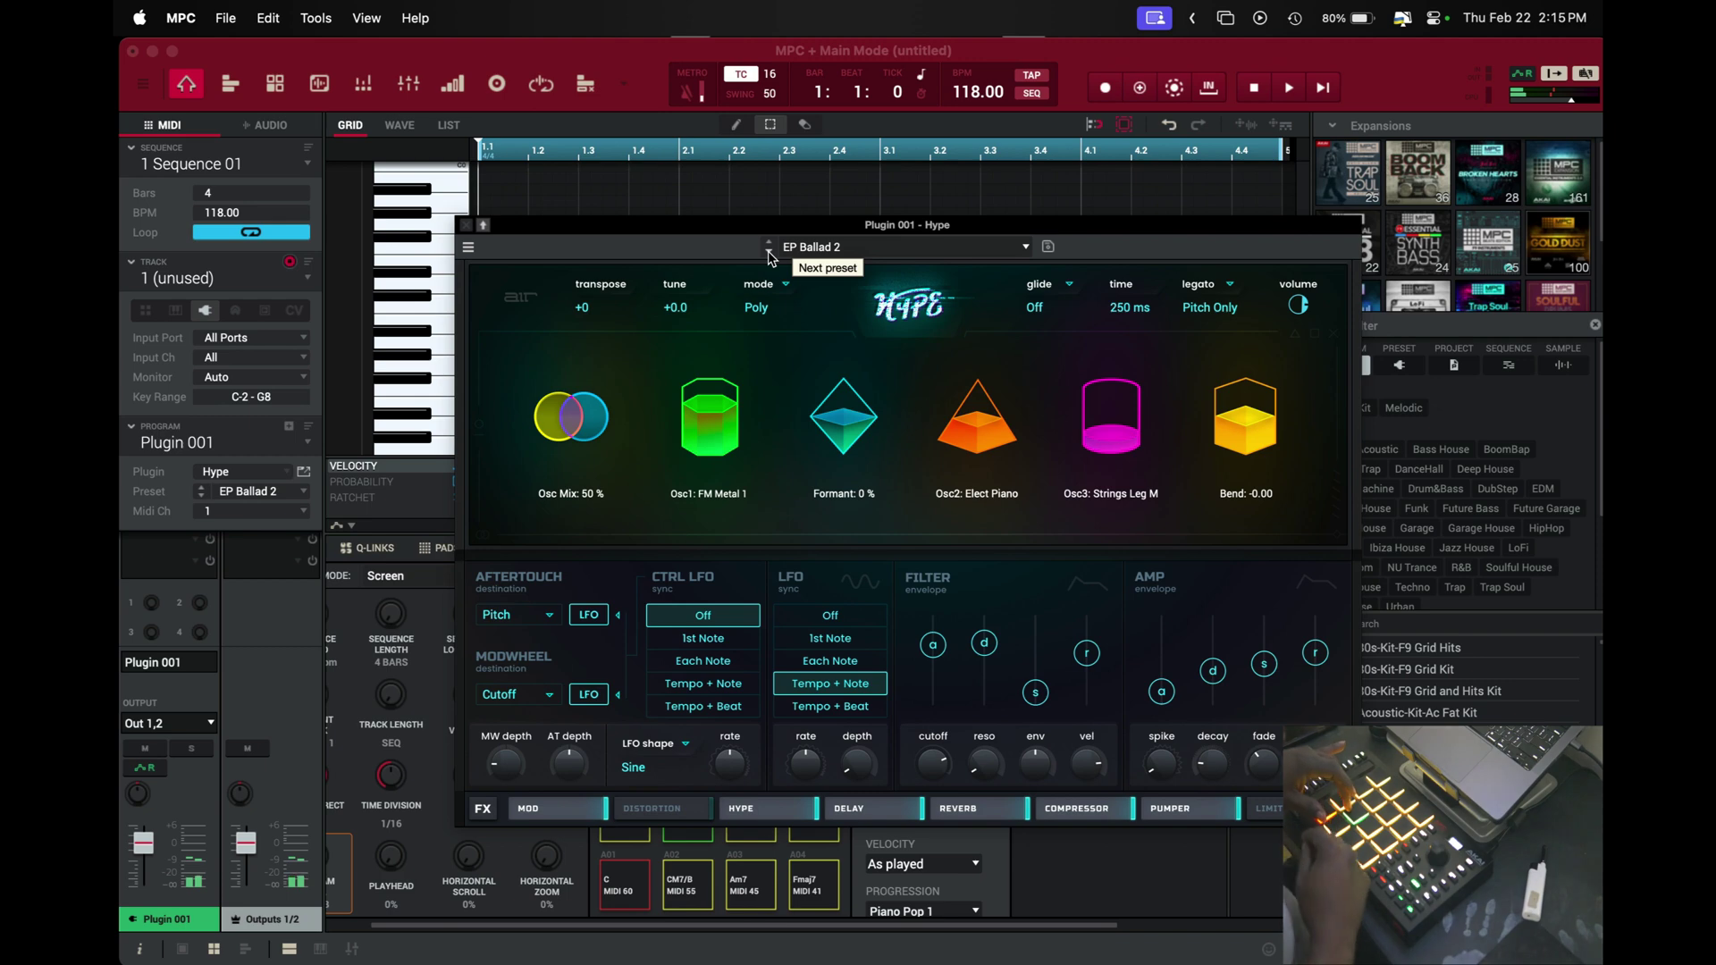
pyautogui.click(464, 224)
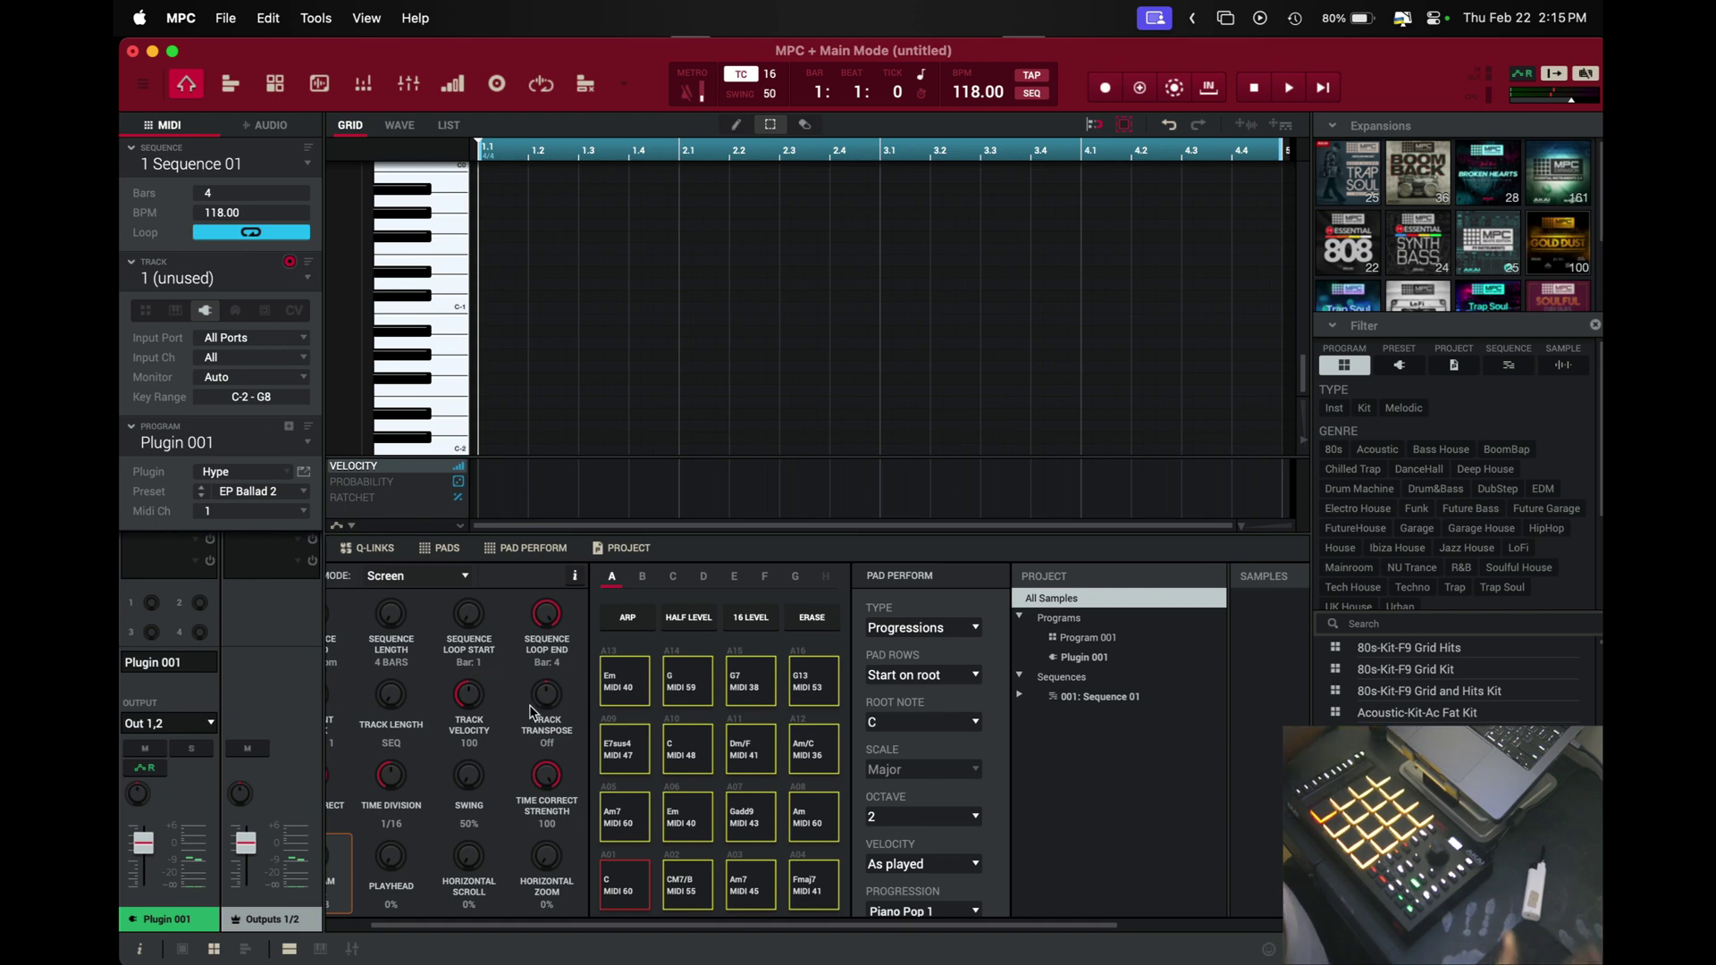
# Hide the lower pads and Q-Links area so the track's note grid fills the full height
pyautogui.press('Tab')
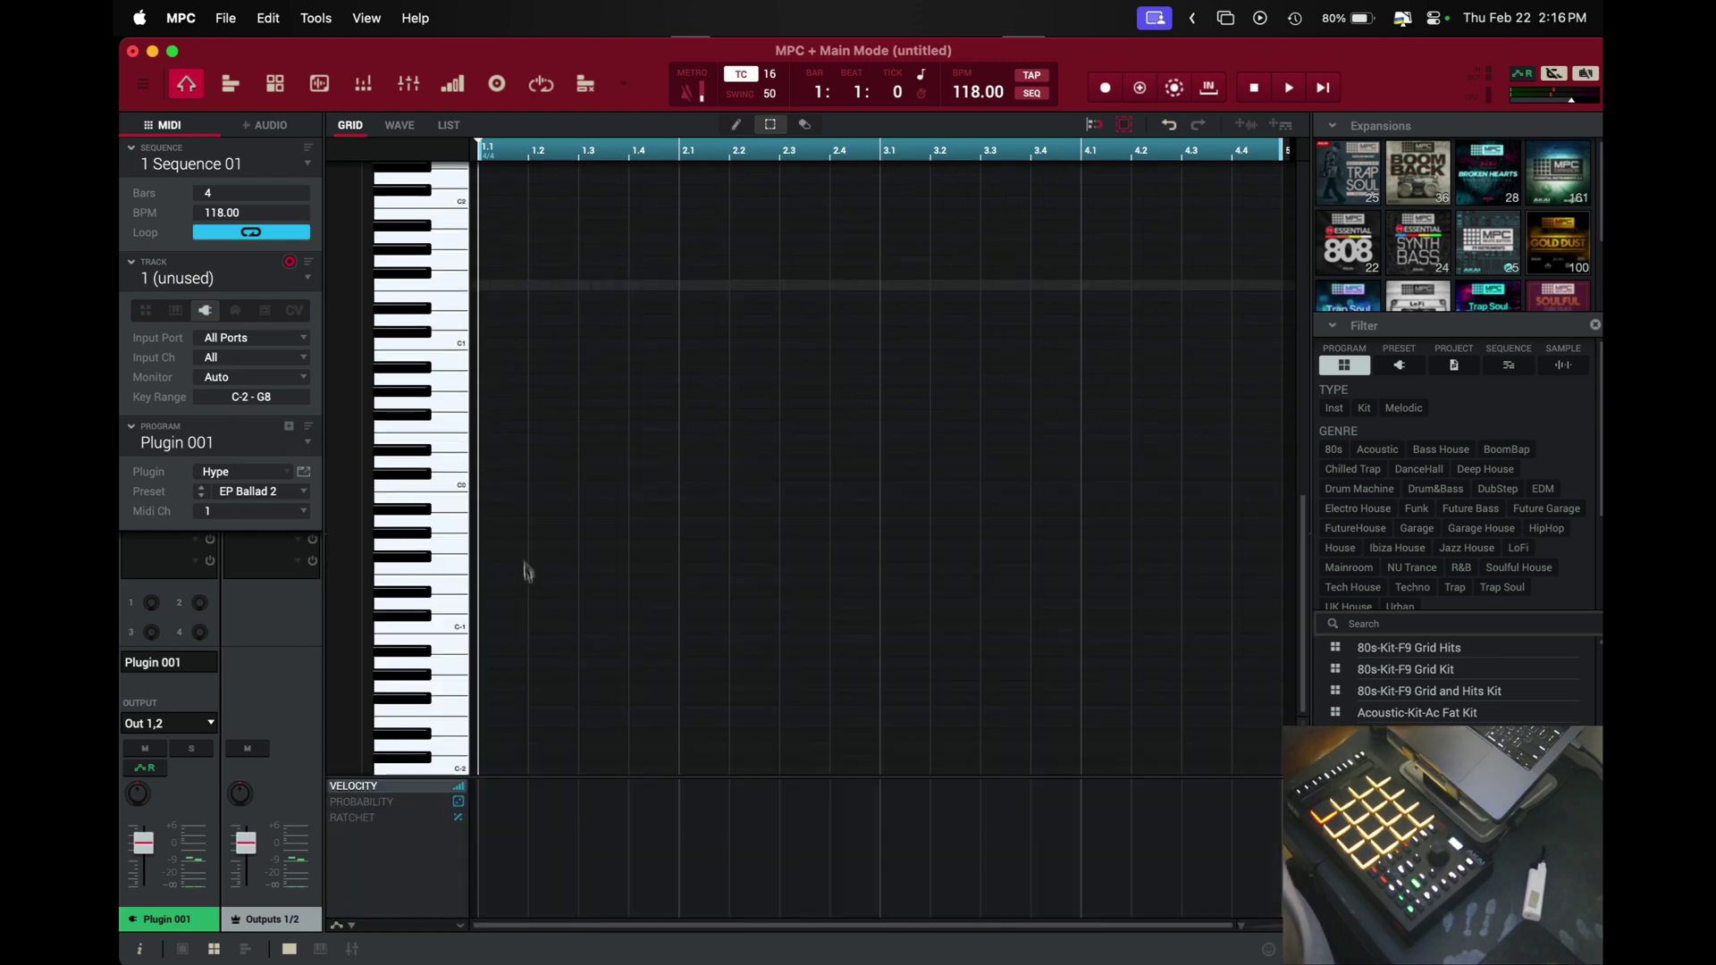
pyautogui.click(611, 510)
pyautogui.click(607, 507)
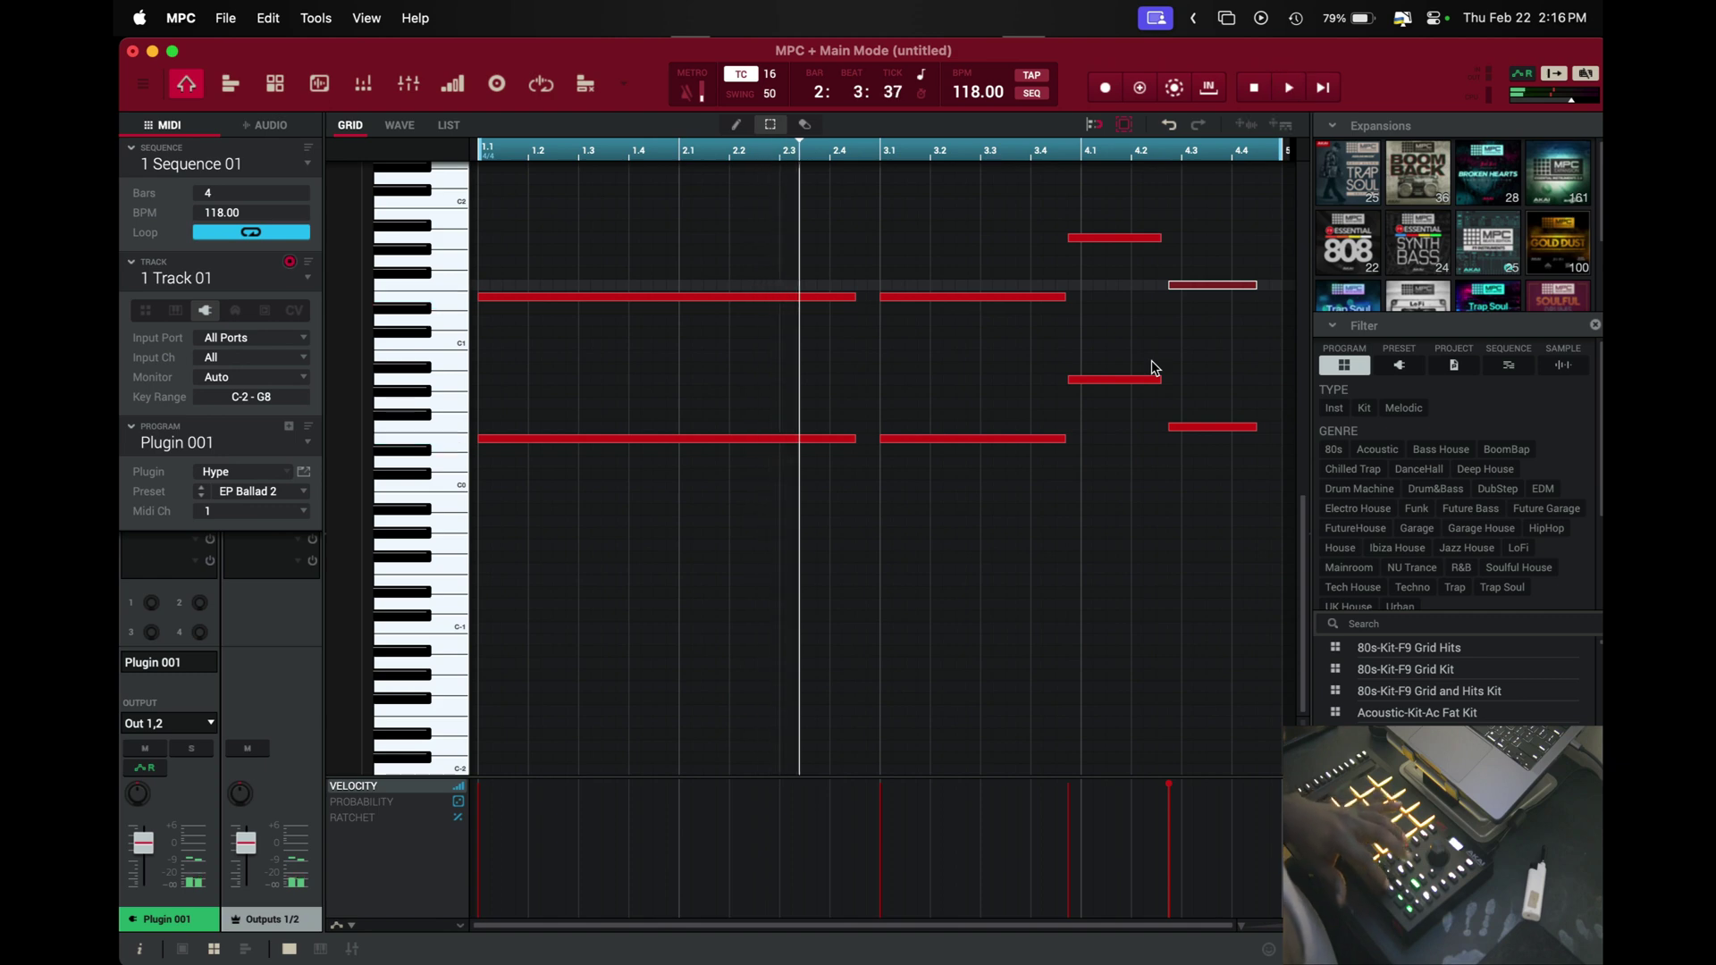
# Select the low notes of the two bar 4 chords and shift them right to start on 4.1 and 4.3
pyautogui.moveTo(1109, 188); pyautogui.dragTo(1286, 536)
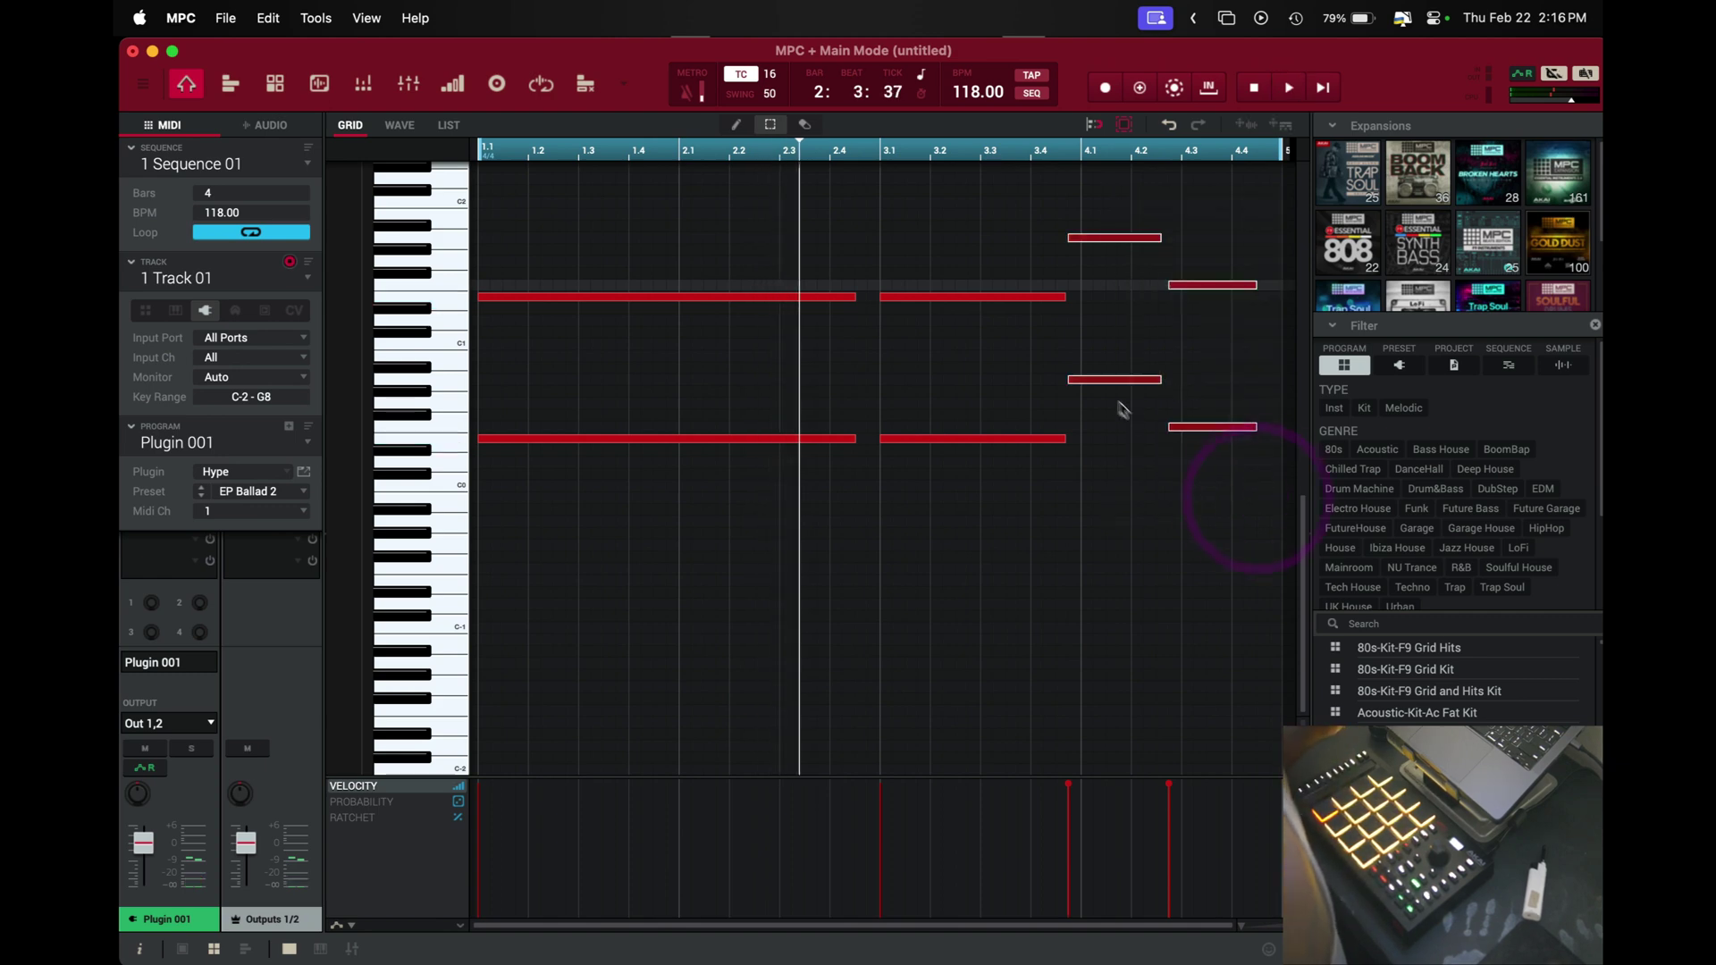
pyautogui.moveTo(1106, 385); pyautogui.dragTo(1119, 384)
pyautogui.click(1153, 480)
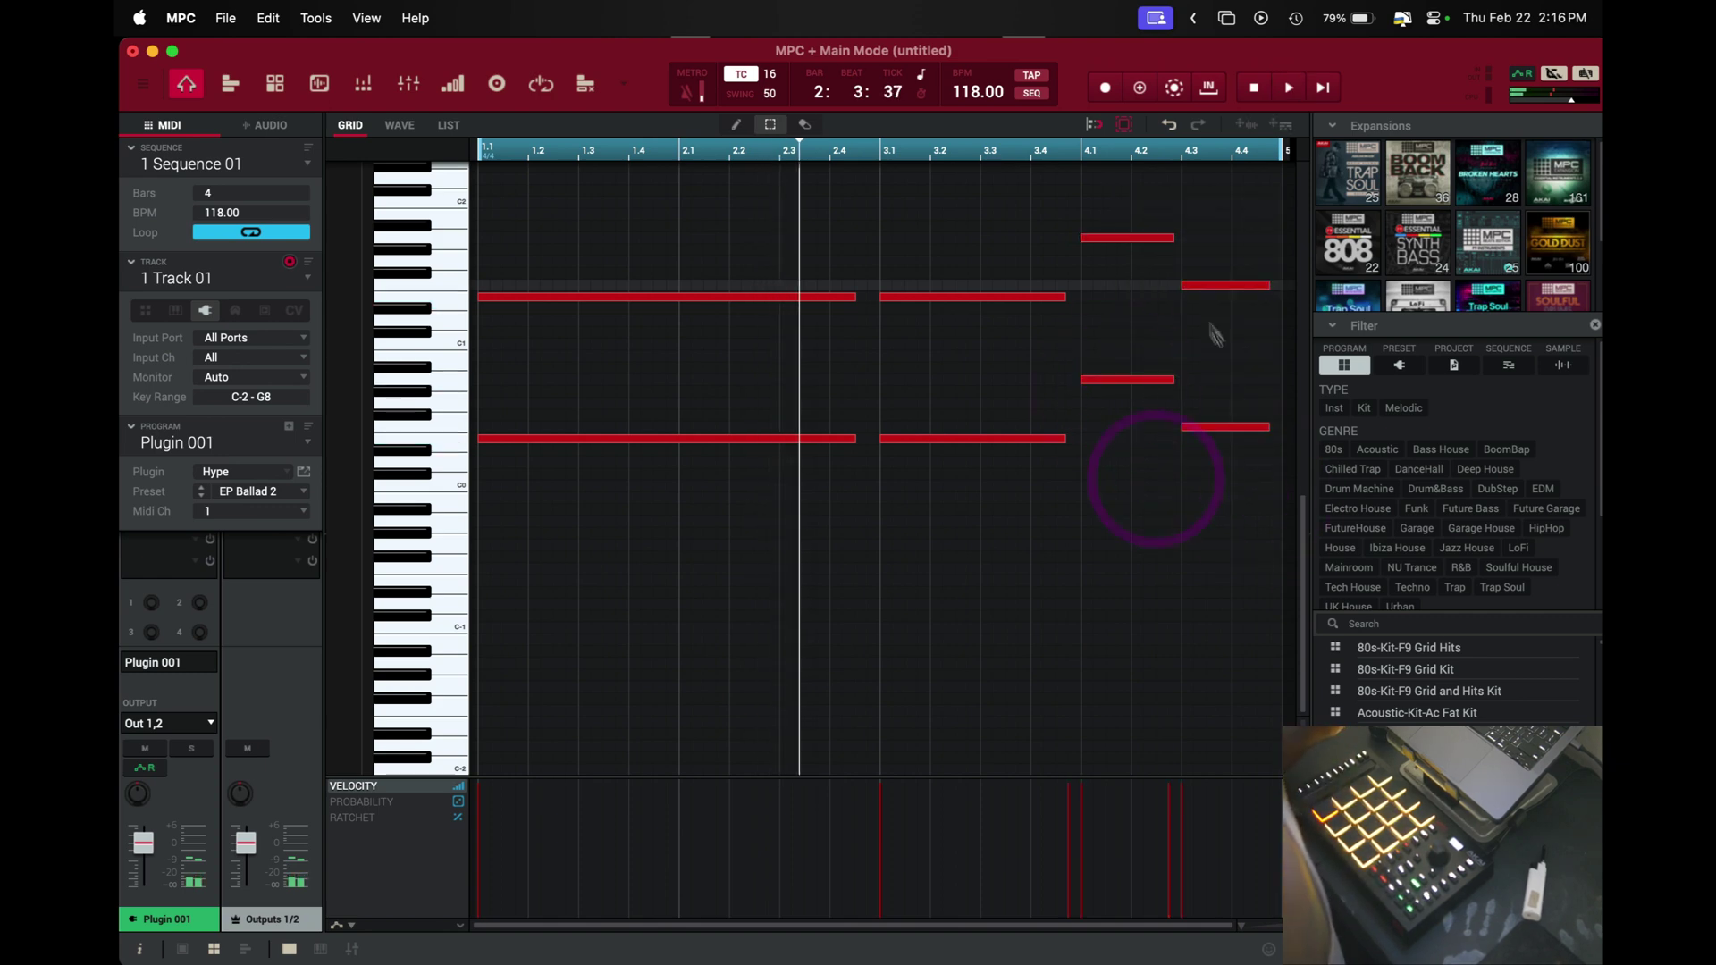
pyautogui.scroll(6, 775, 582)
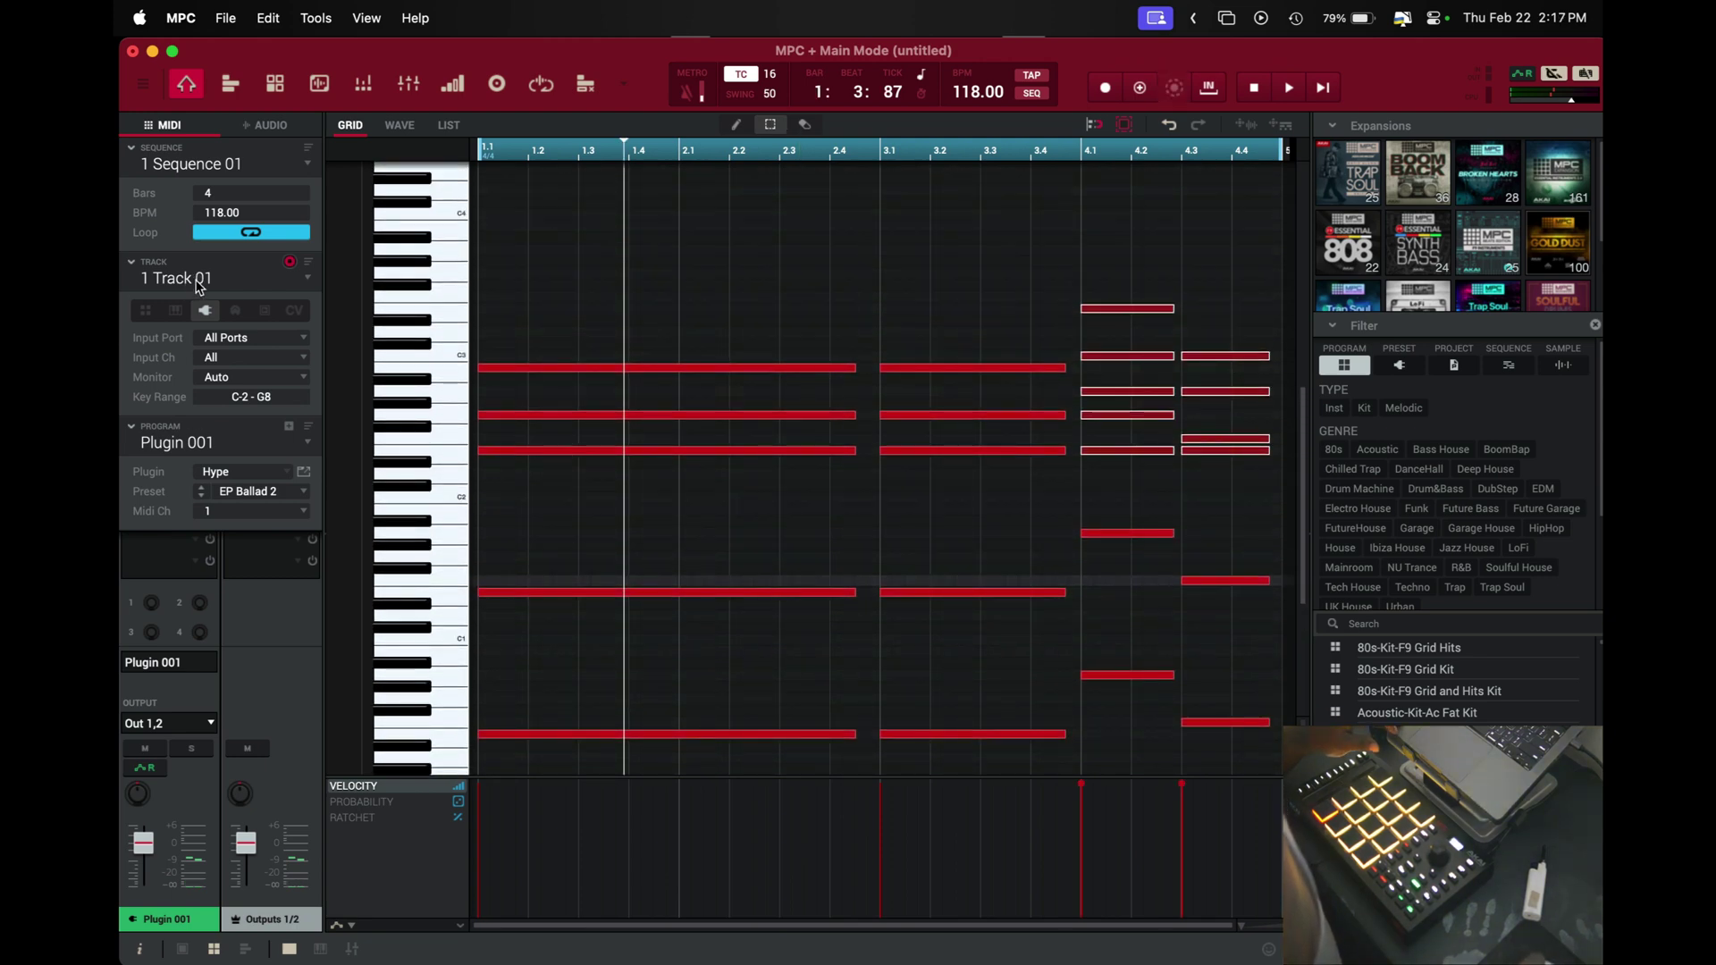
# Rename track 1 as CHORDS
pyautogui.doubleClick(198, 282)
pyautogui.write('CH')
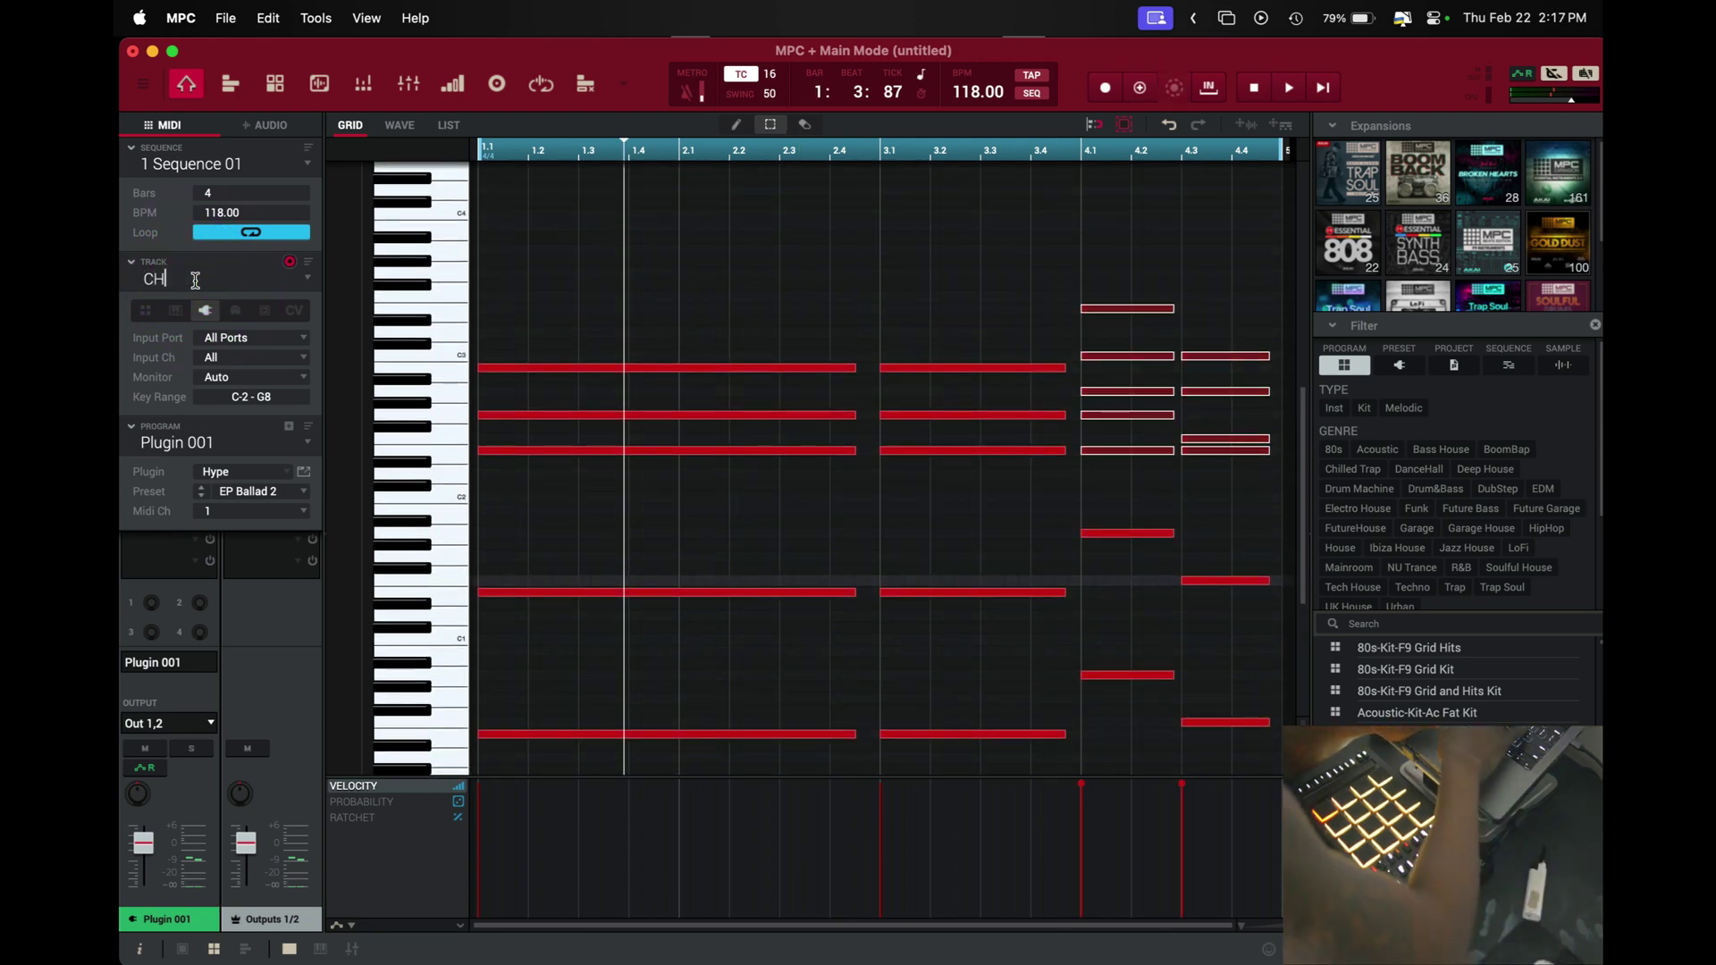
pyautogui.write('ORDS')
pyautogui.press('Return')
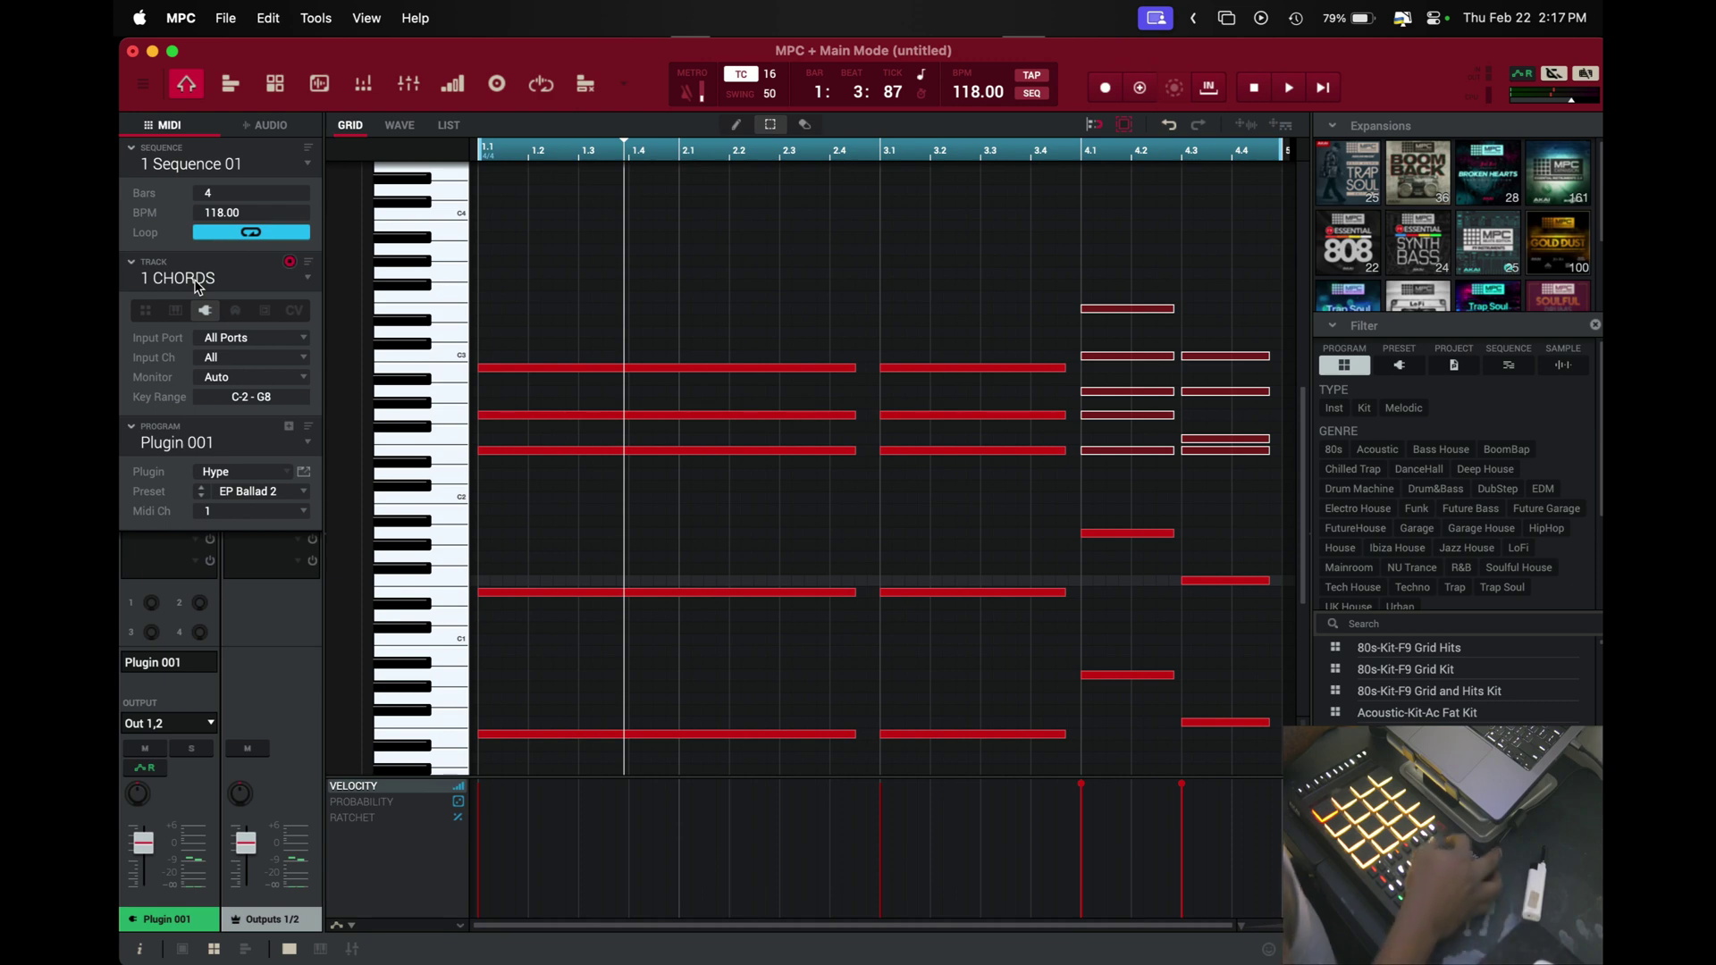
# Switch to the unused second track and name it BASS
pyautogui.scroll(-1, 198, 284)
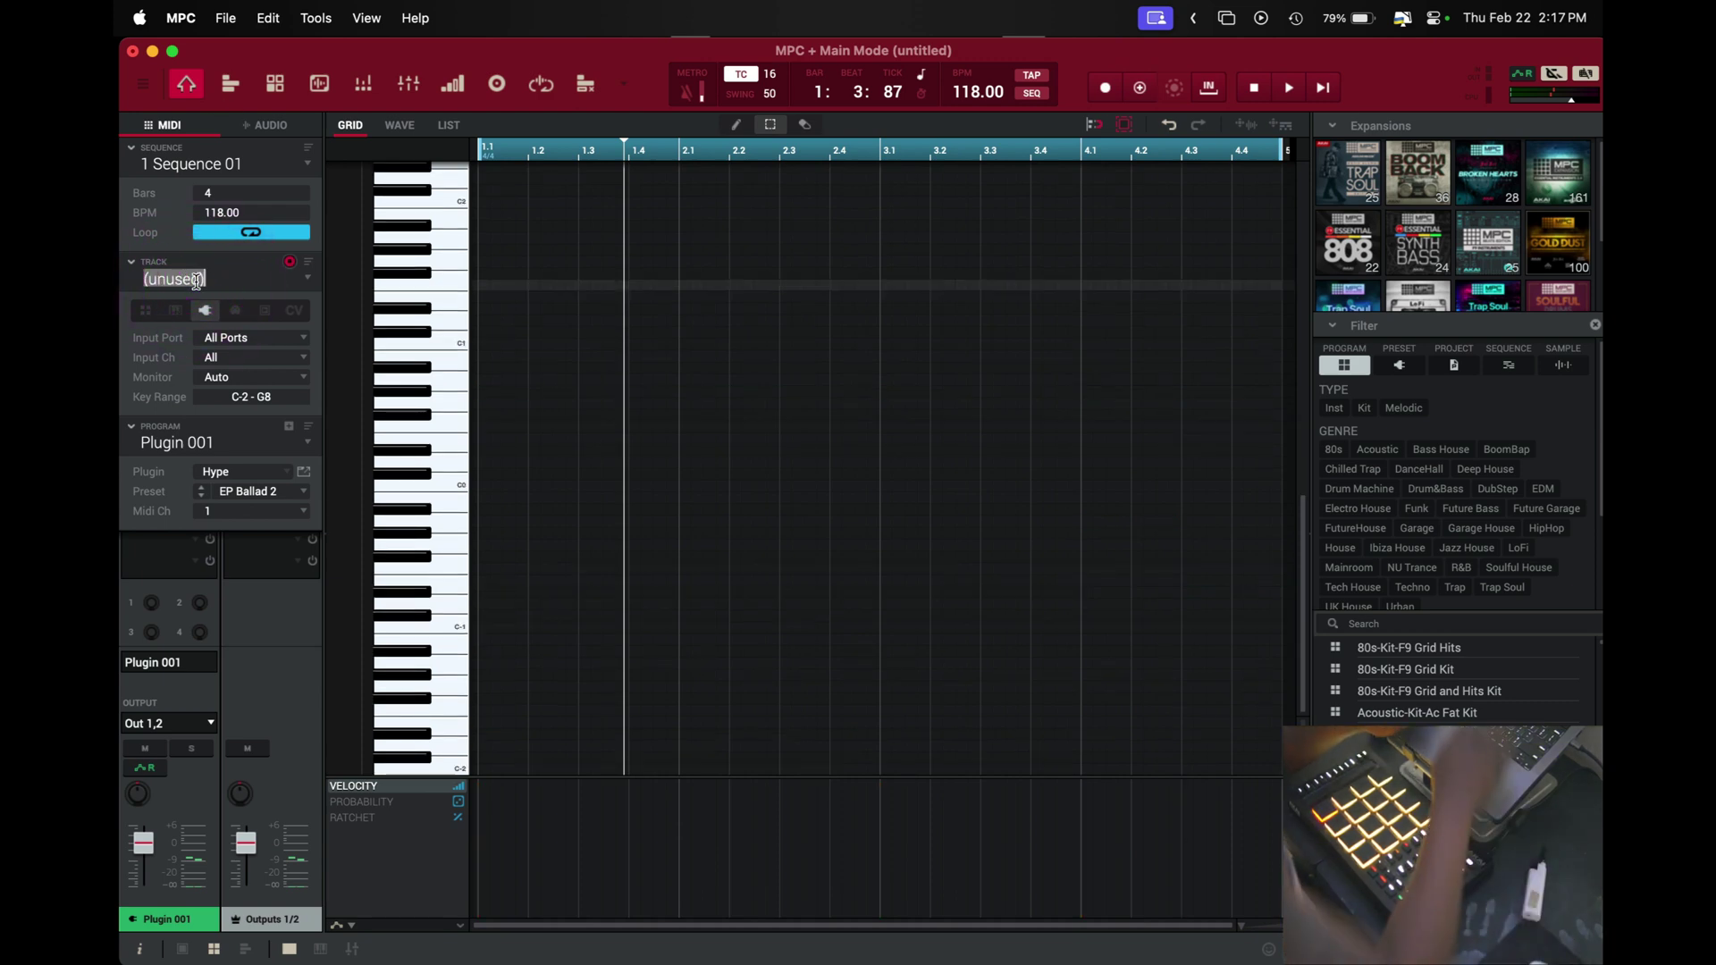
pyautogui.write('SS')
pyautogui.press('Return')
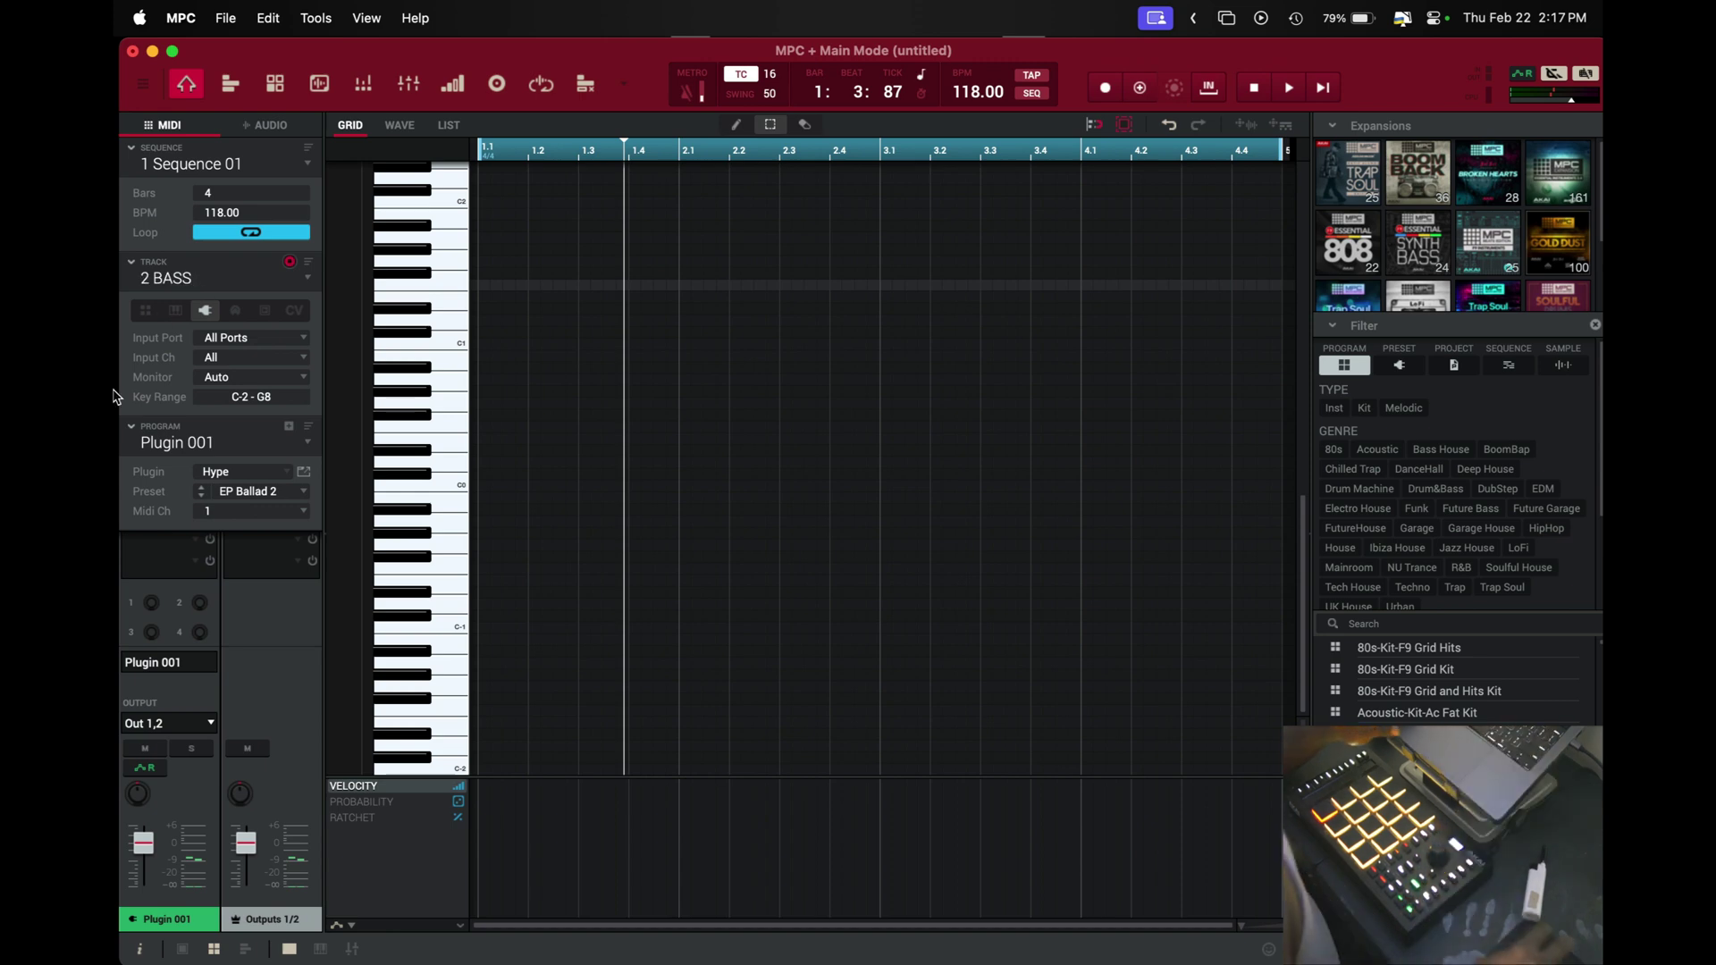
# Copy the lowest note of each chord from the CHORDS track and paste these notes into the BASS track
pyautogui.press('Up')
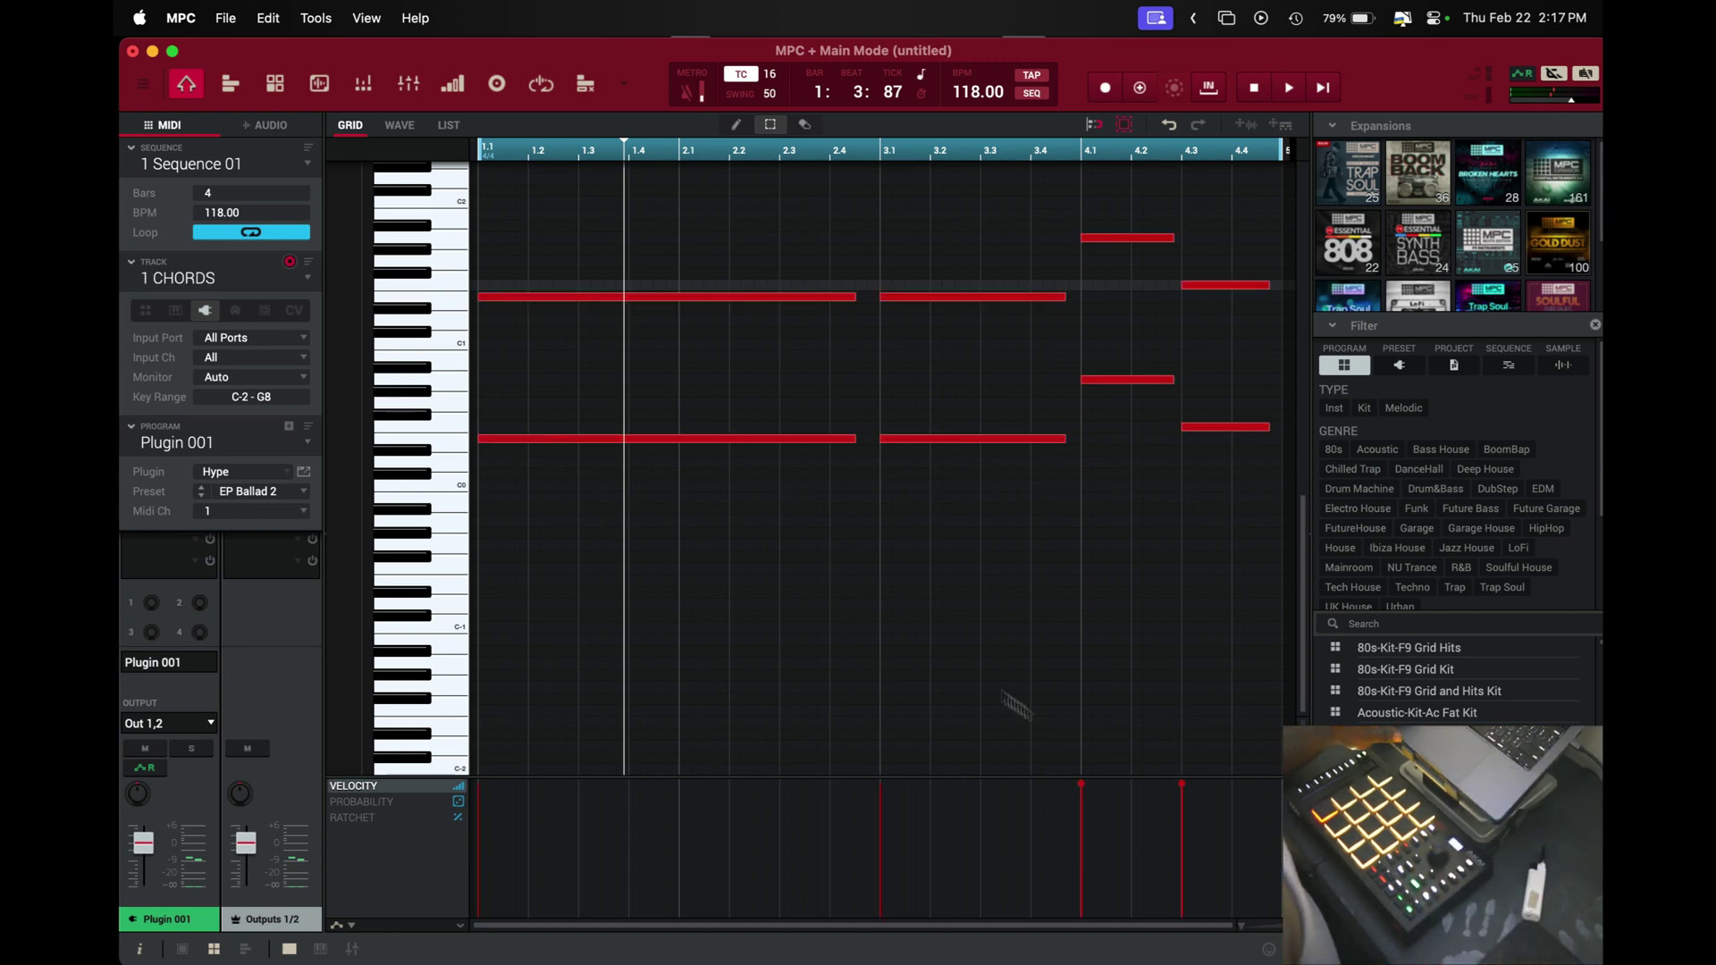
pyautogui.click(1204, 925)
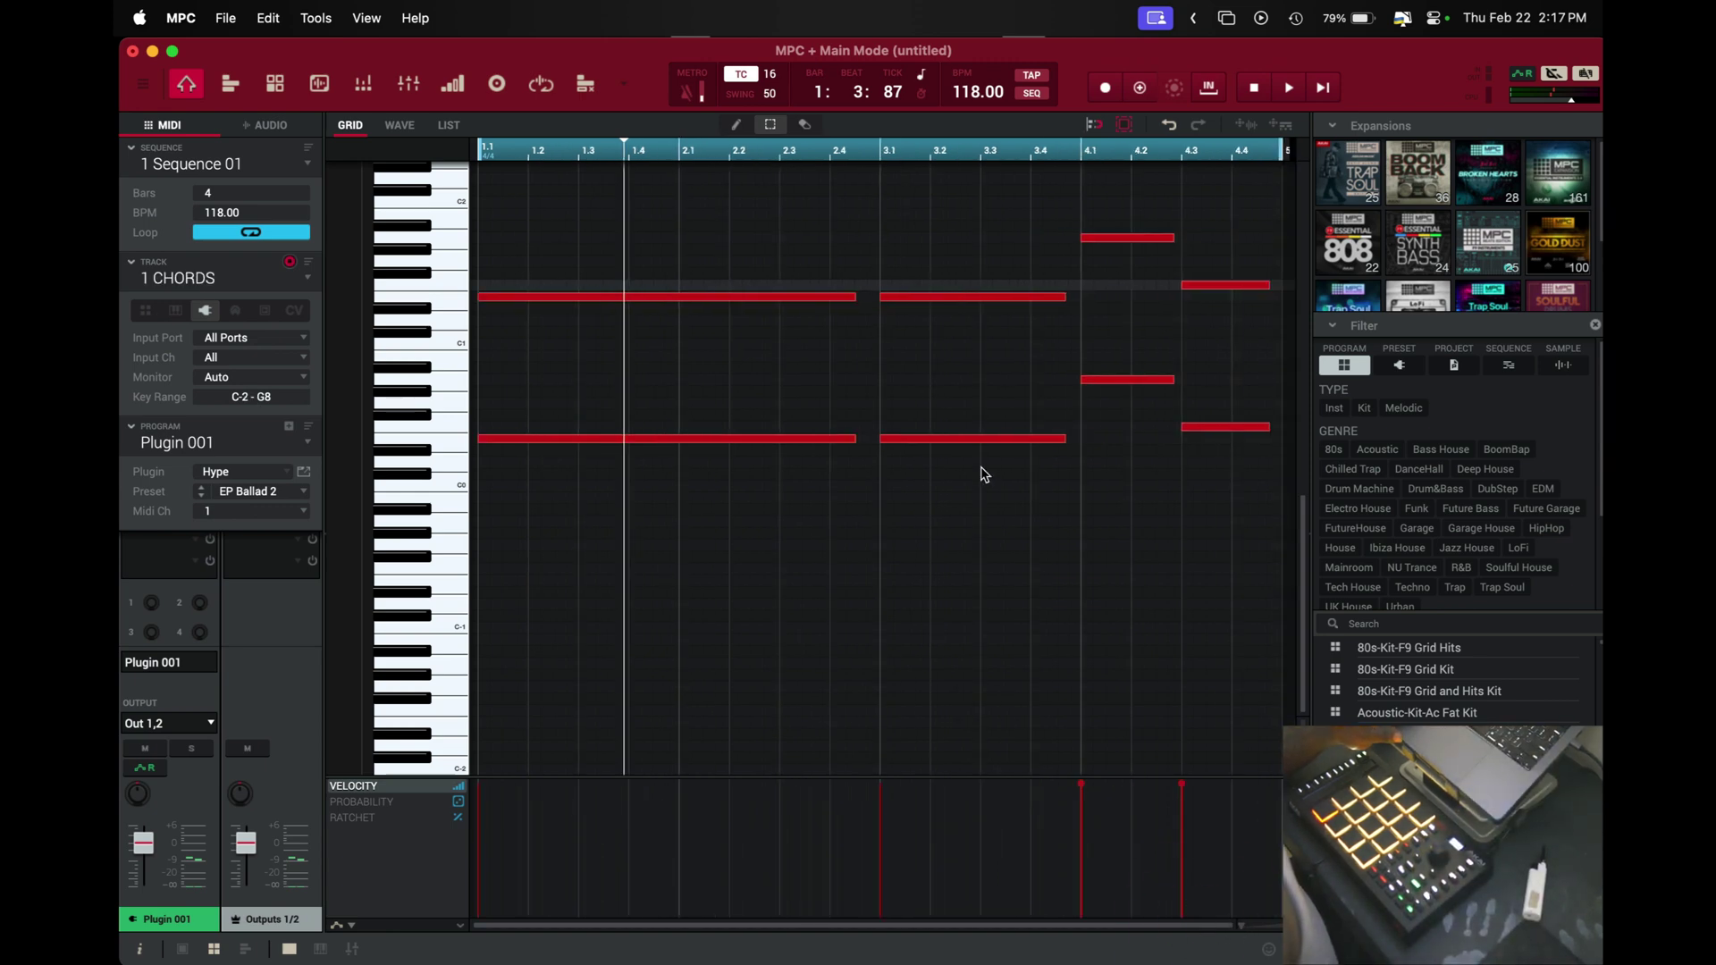
pyautogui.scroll(2, 984, 474)
pyautogui.moveTo(508, 387); pyautogui.dragTo(1345, 601)
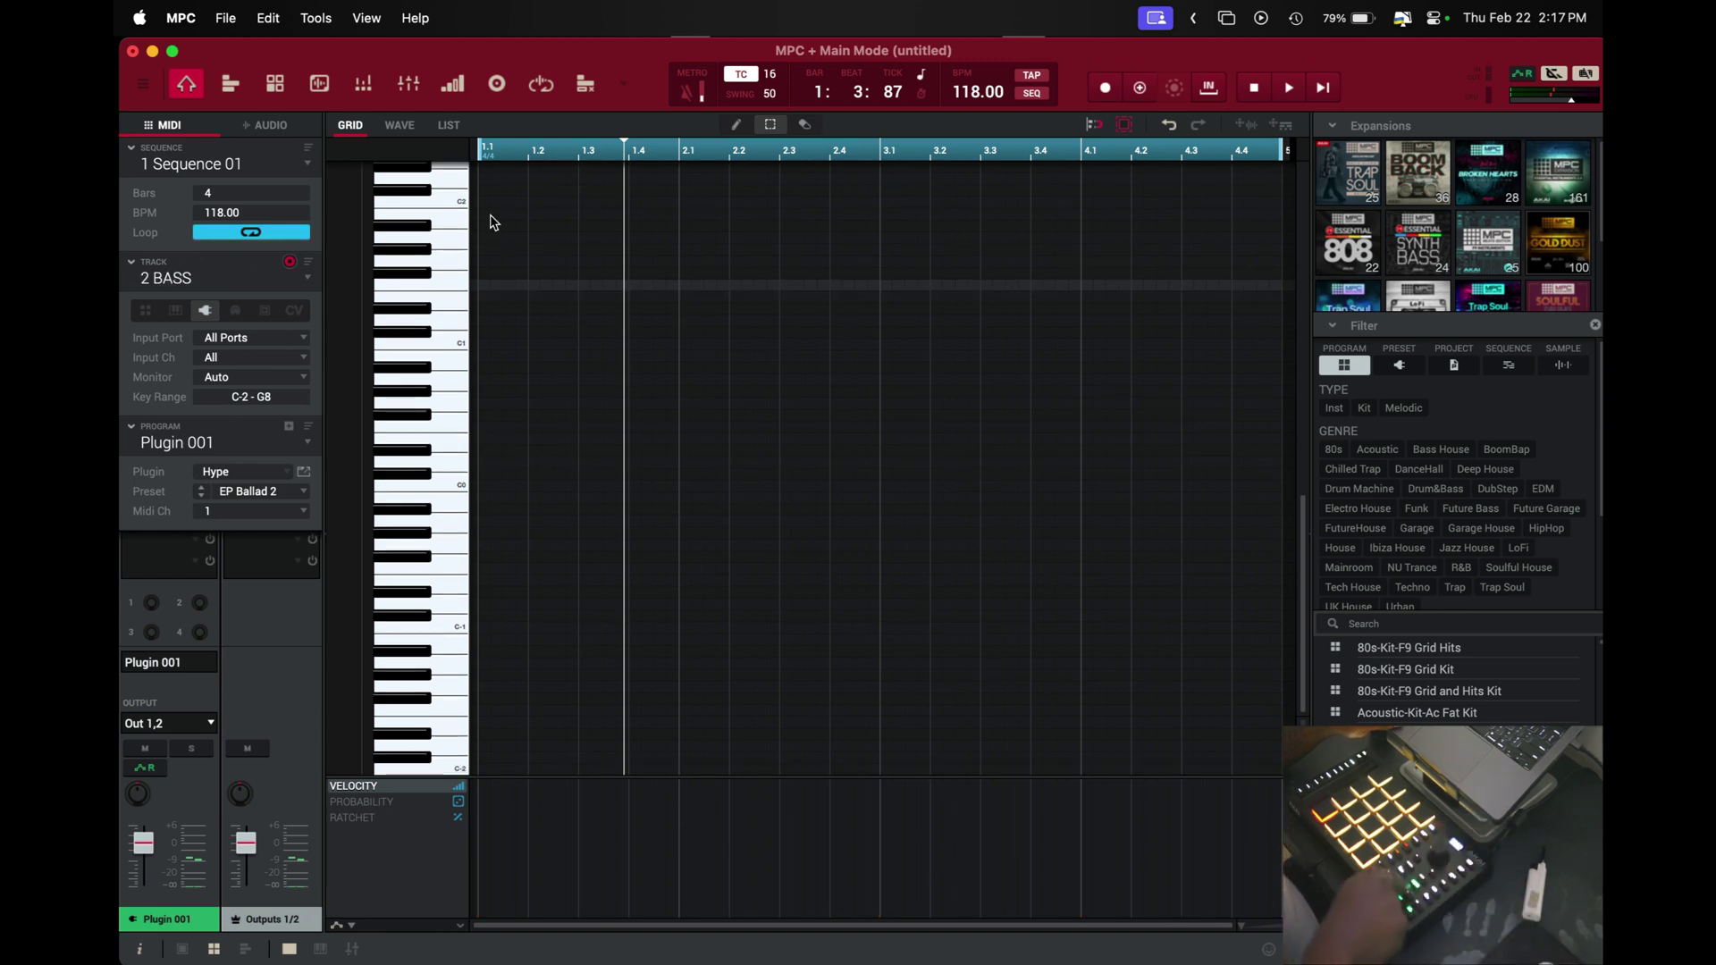
pyautogui.press('super+v')
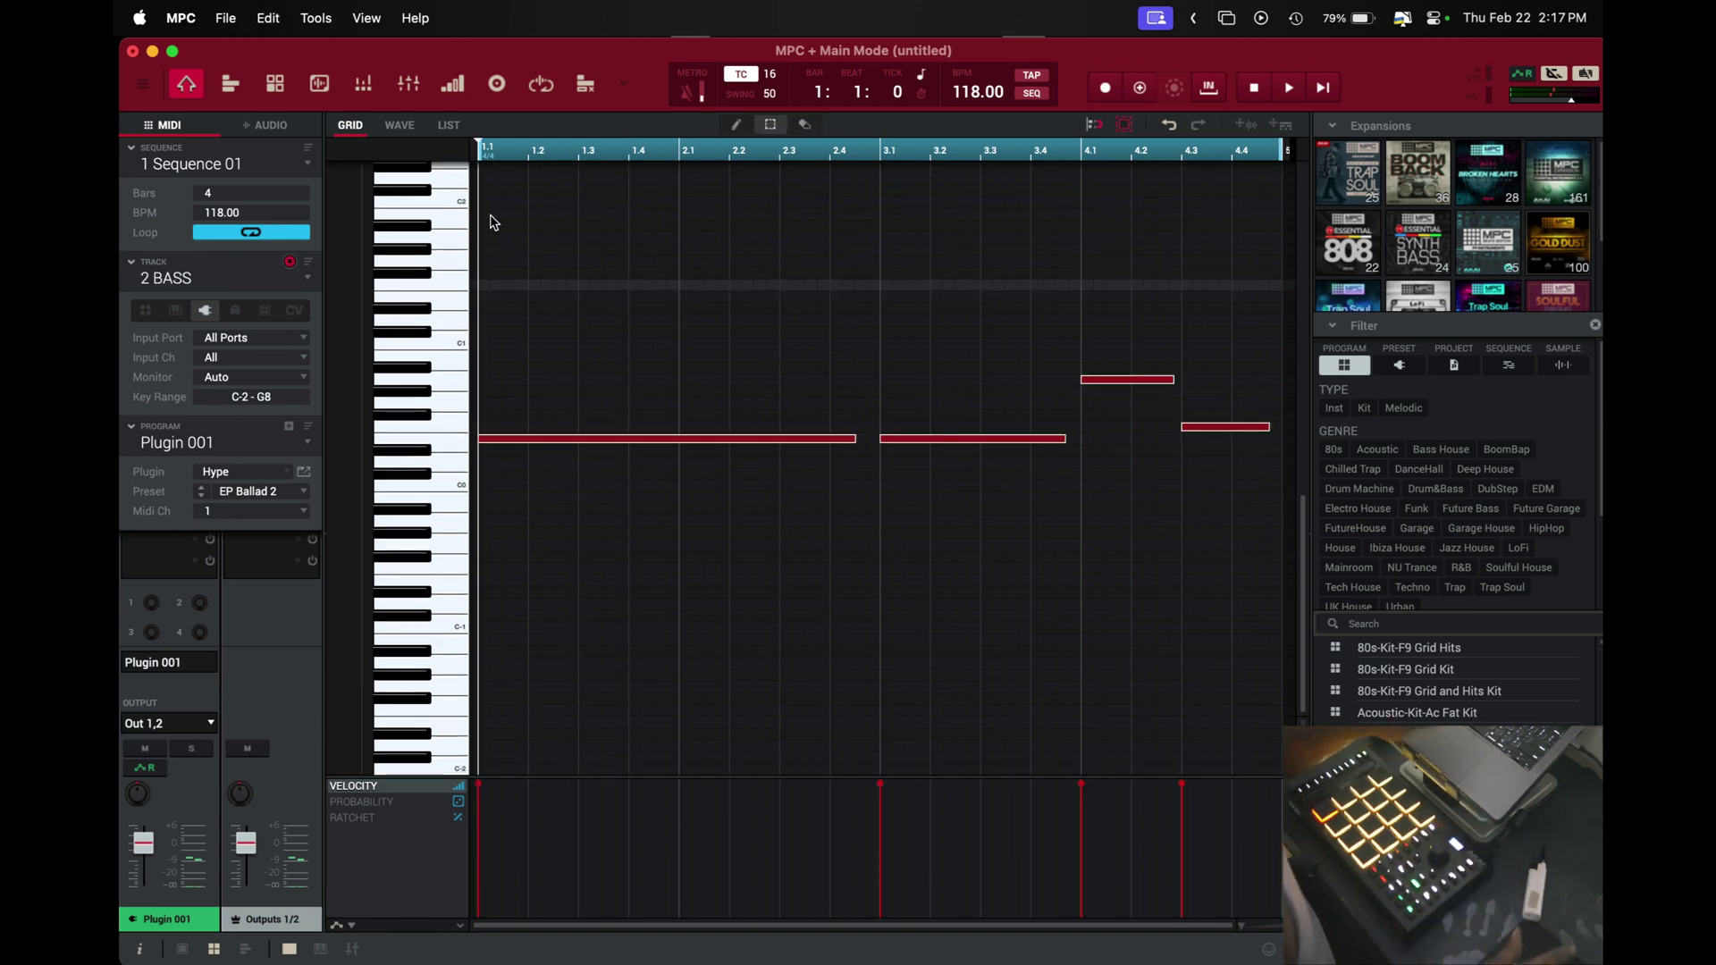
pyautogui.click(290, 478)
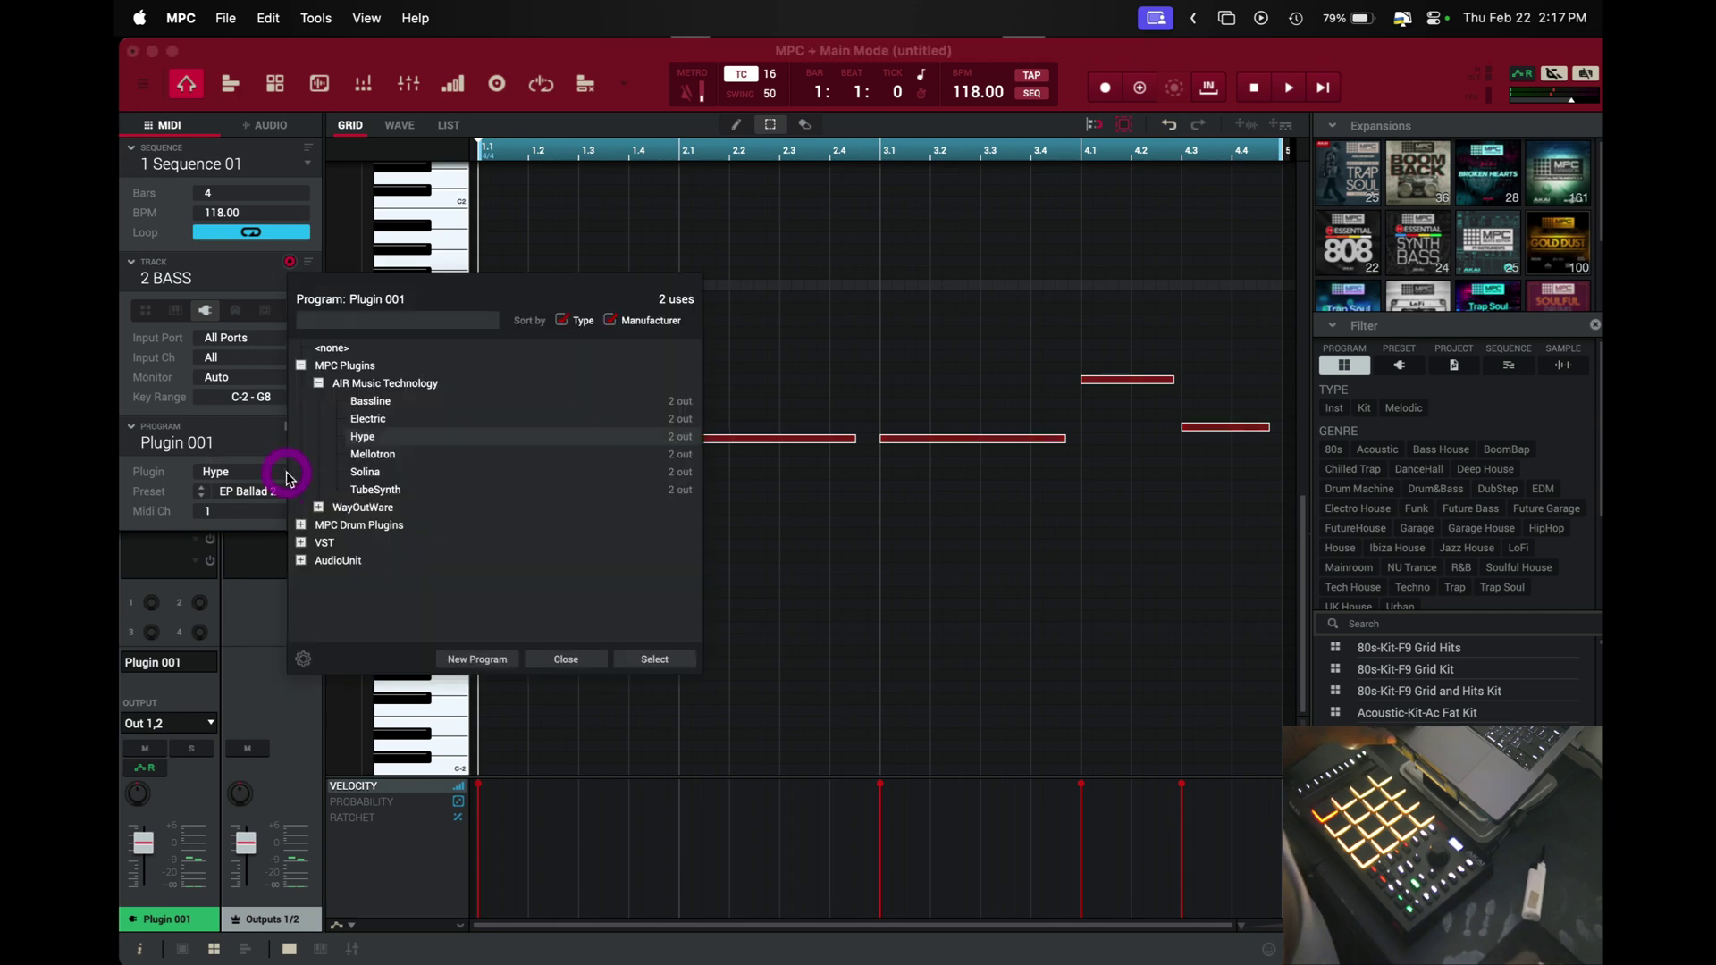
pyautogui.click(376, 403)
pyautogui.click(657, 658)
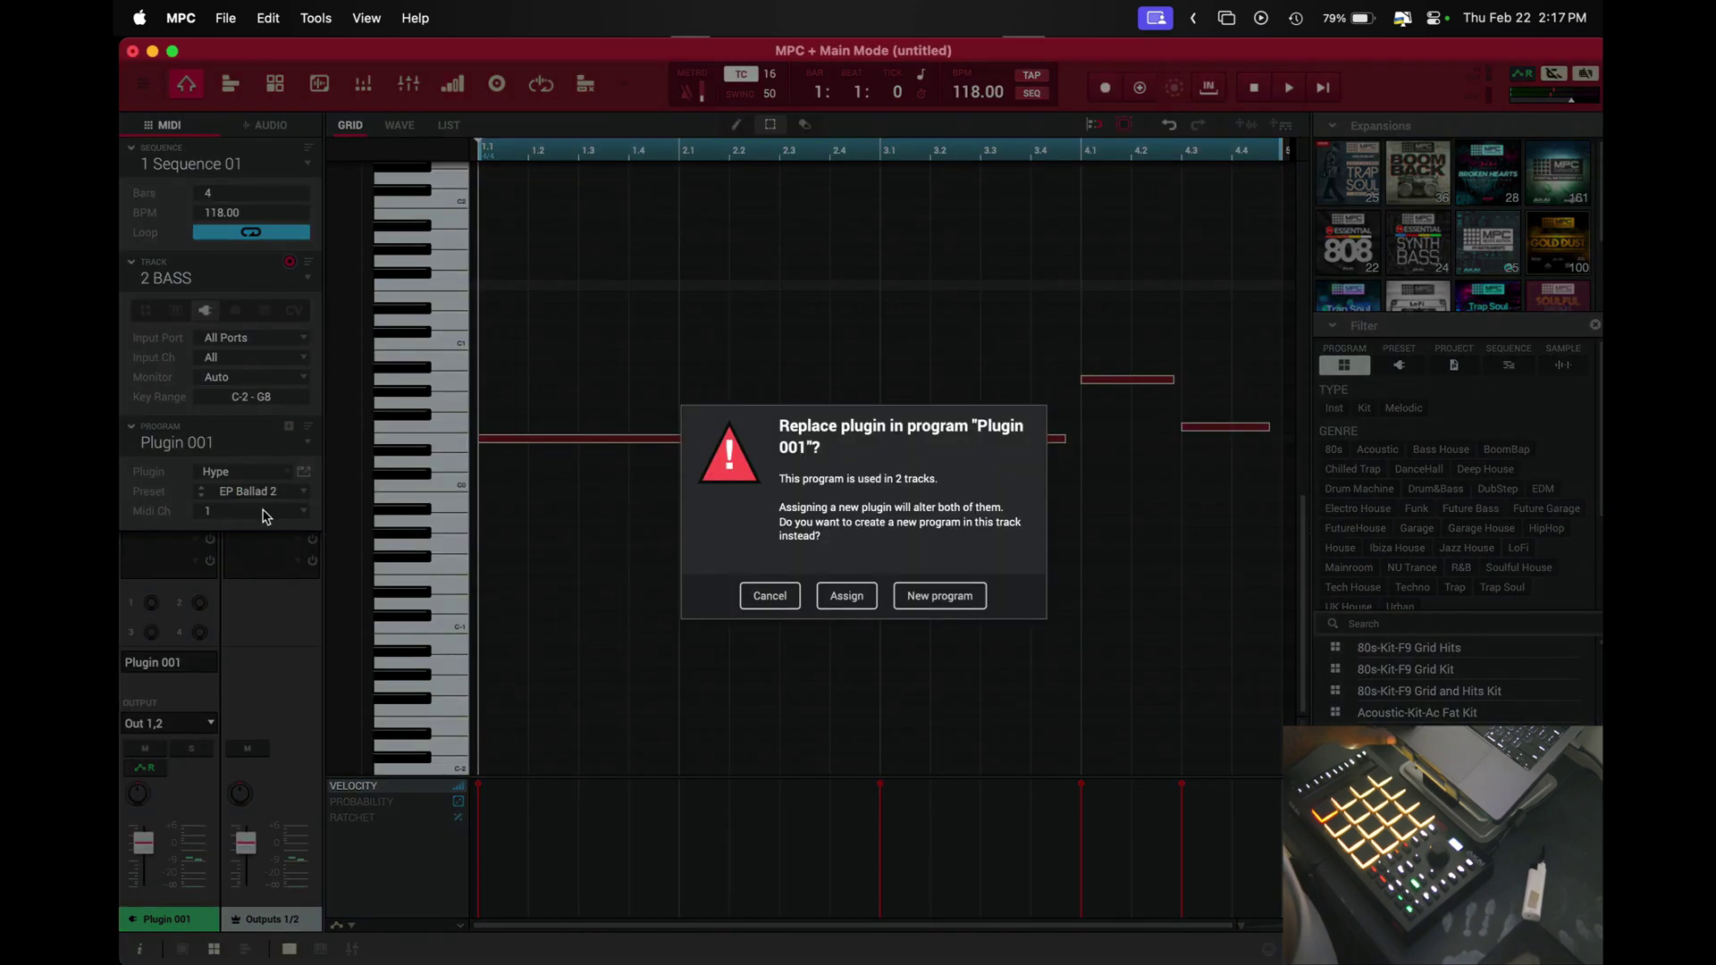
pyautogui.click(799, 605)
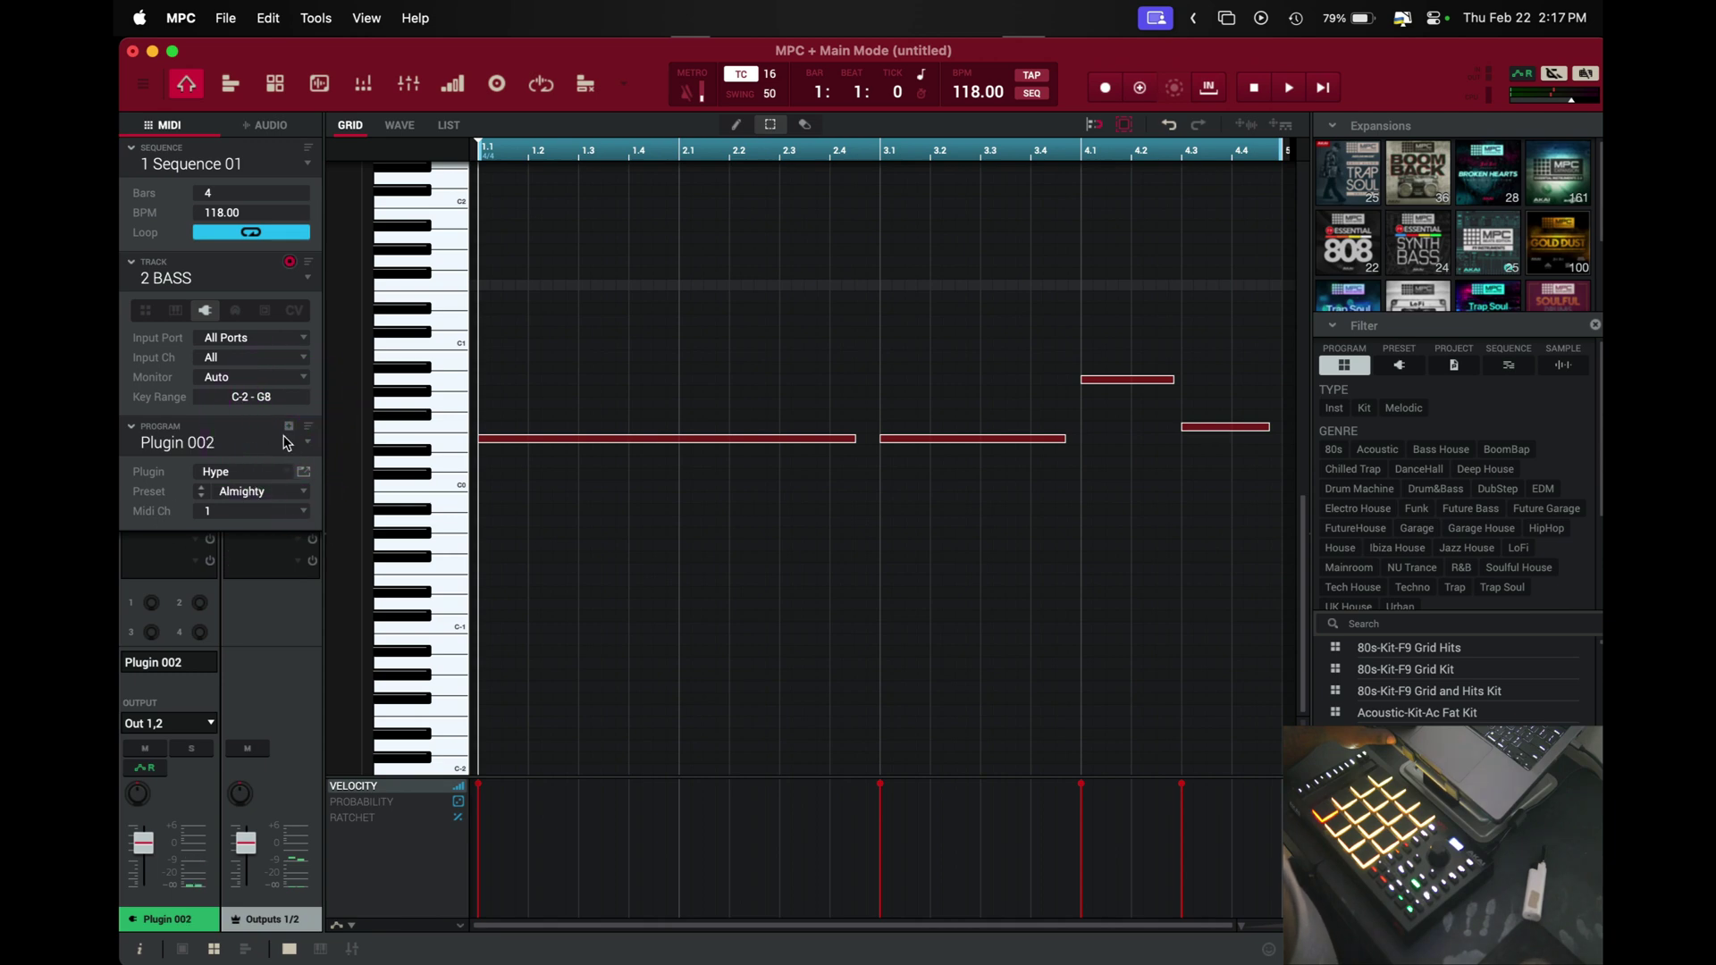
# Assign the AIR Music Technology Bassline plugin to the BASS track's program Plugin 002
pyautogui.press('Up')
pyautogui.press('Down')
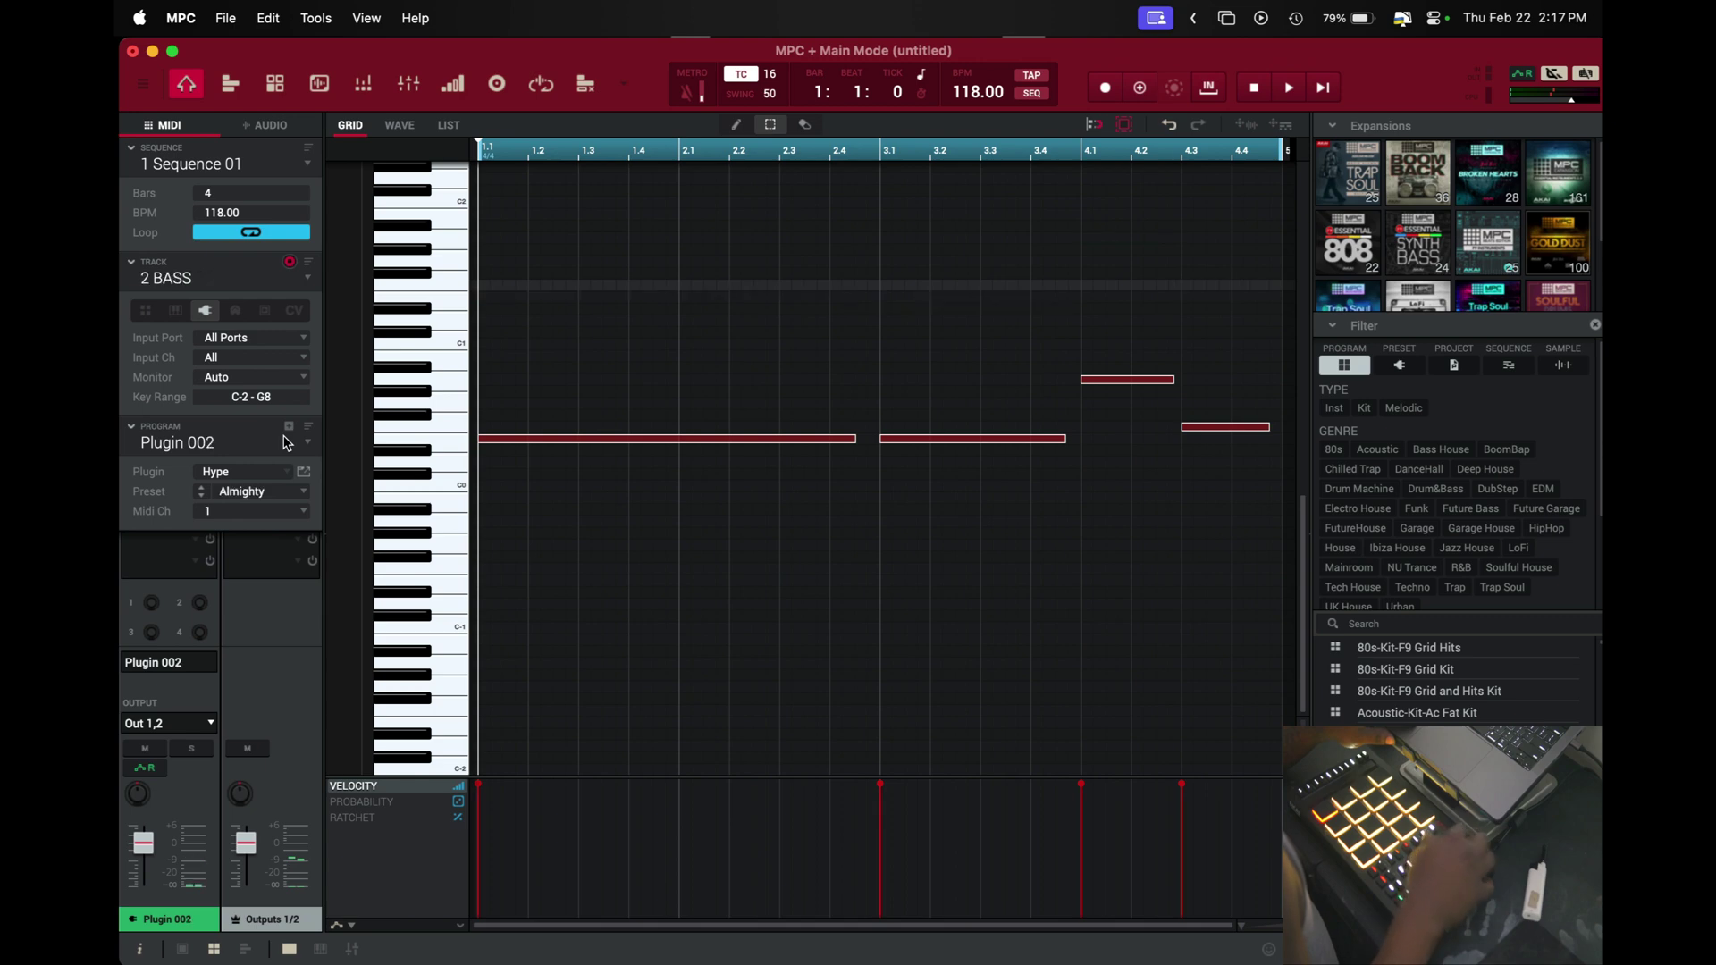
pyautogui.click(282, 476)
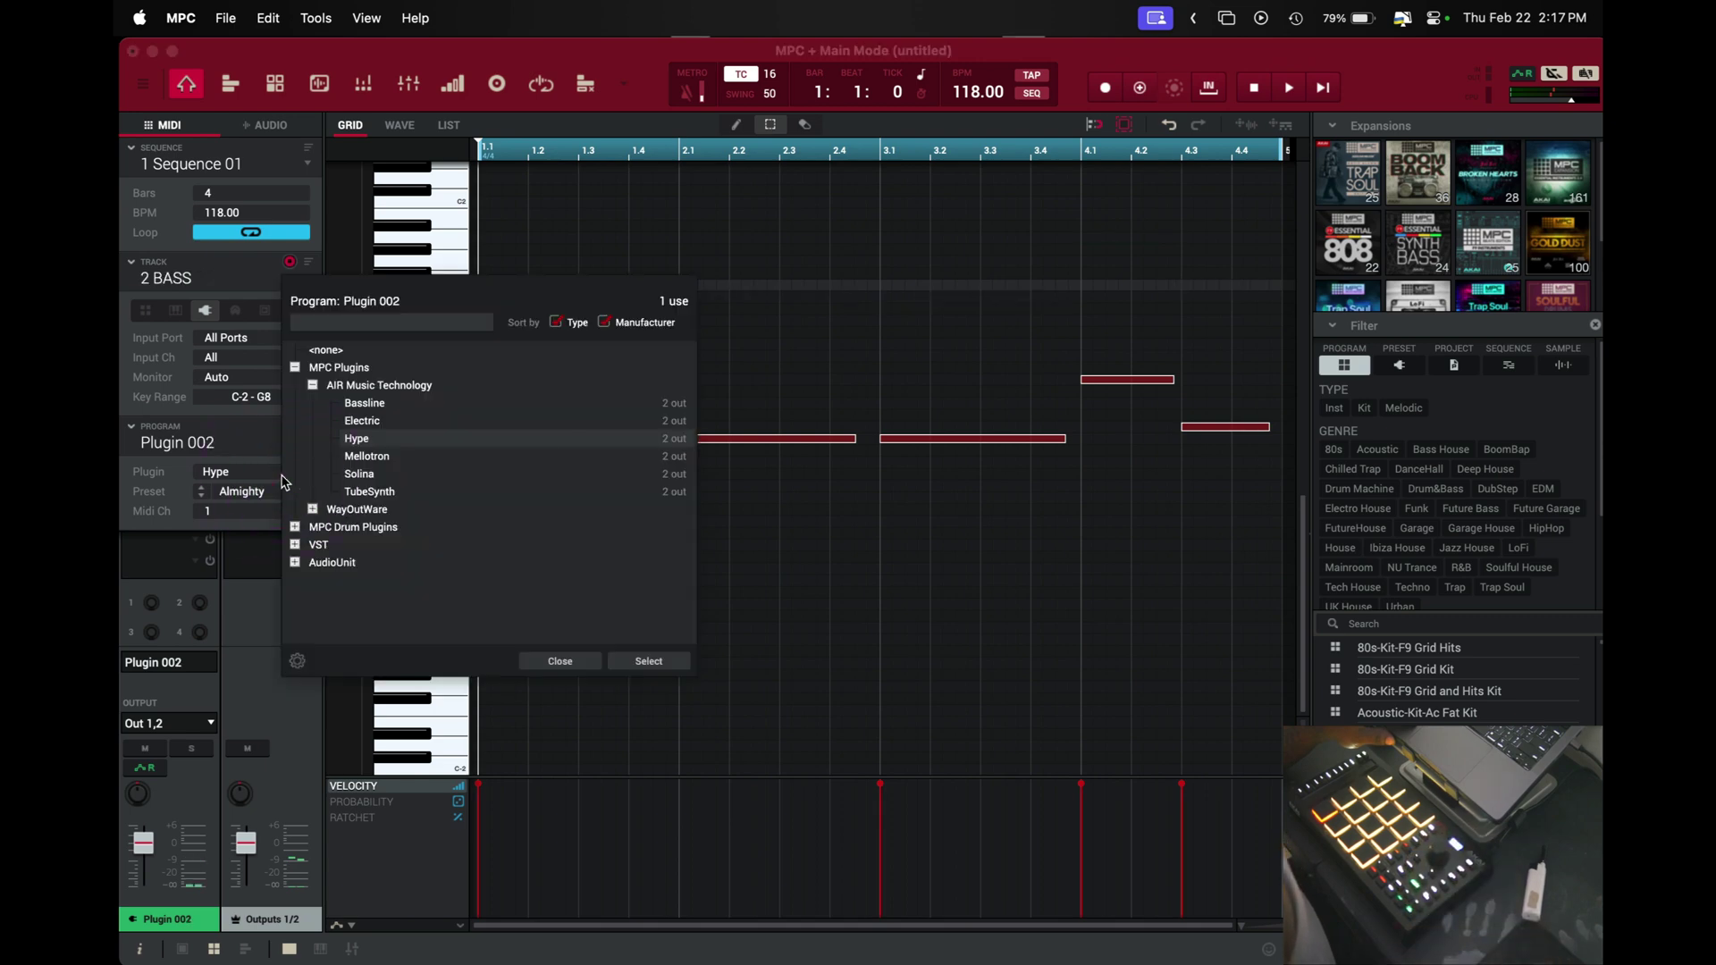
pyautogui.click(371, 406)
pyautogui.click(618, 666)
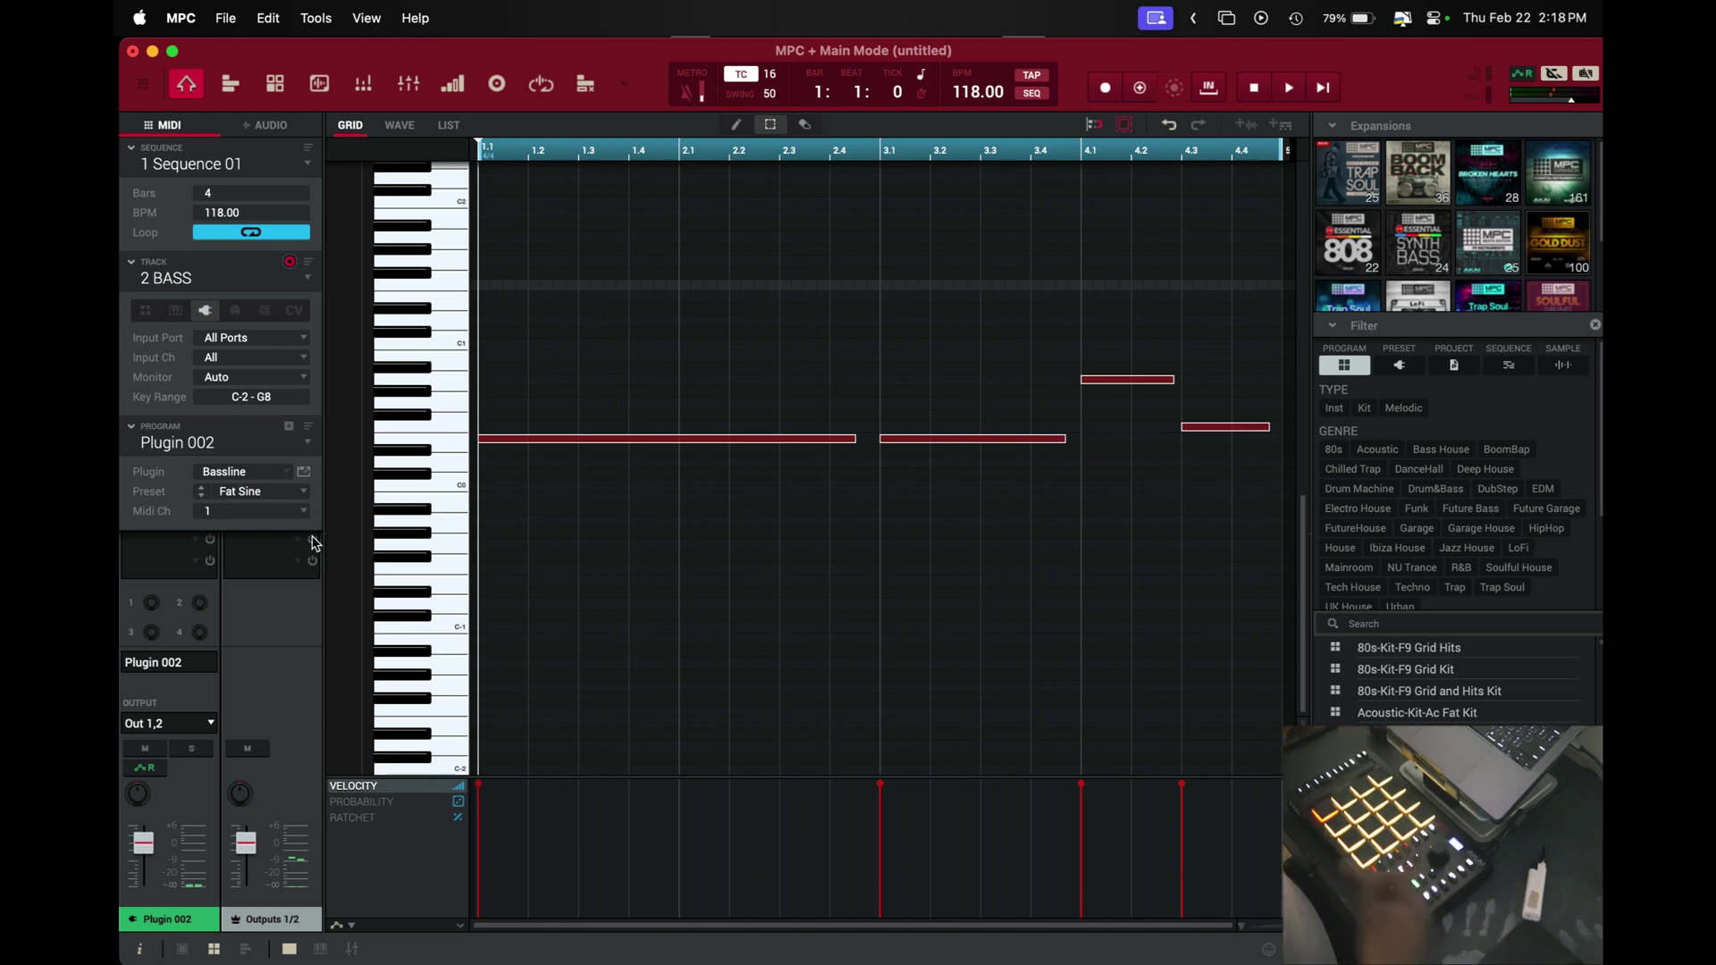
# Play the sequence to hear the BASS track with the Fat Sine preset, and stop playback
pyautogui.press('space')
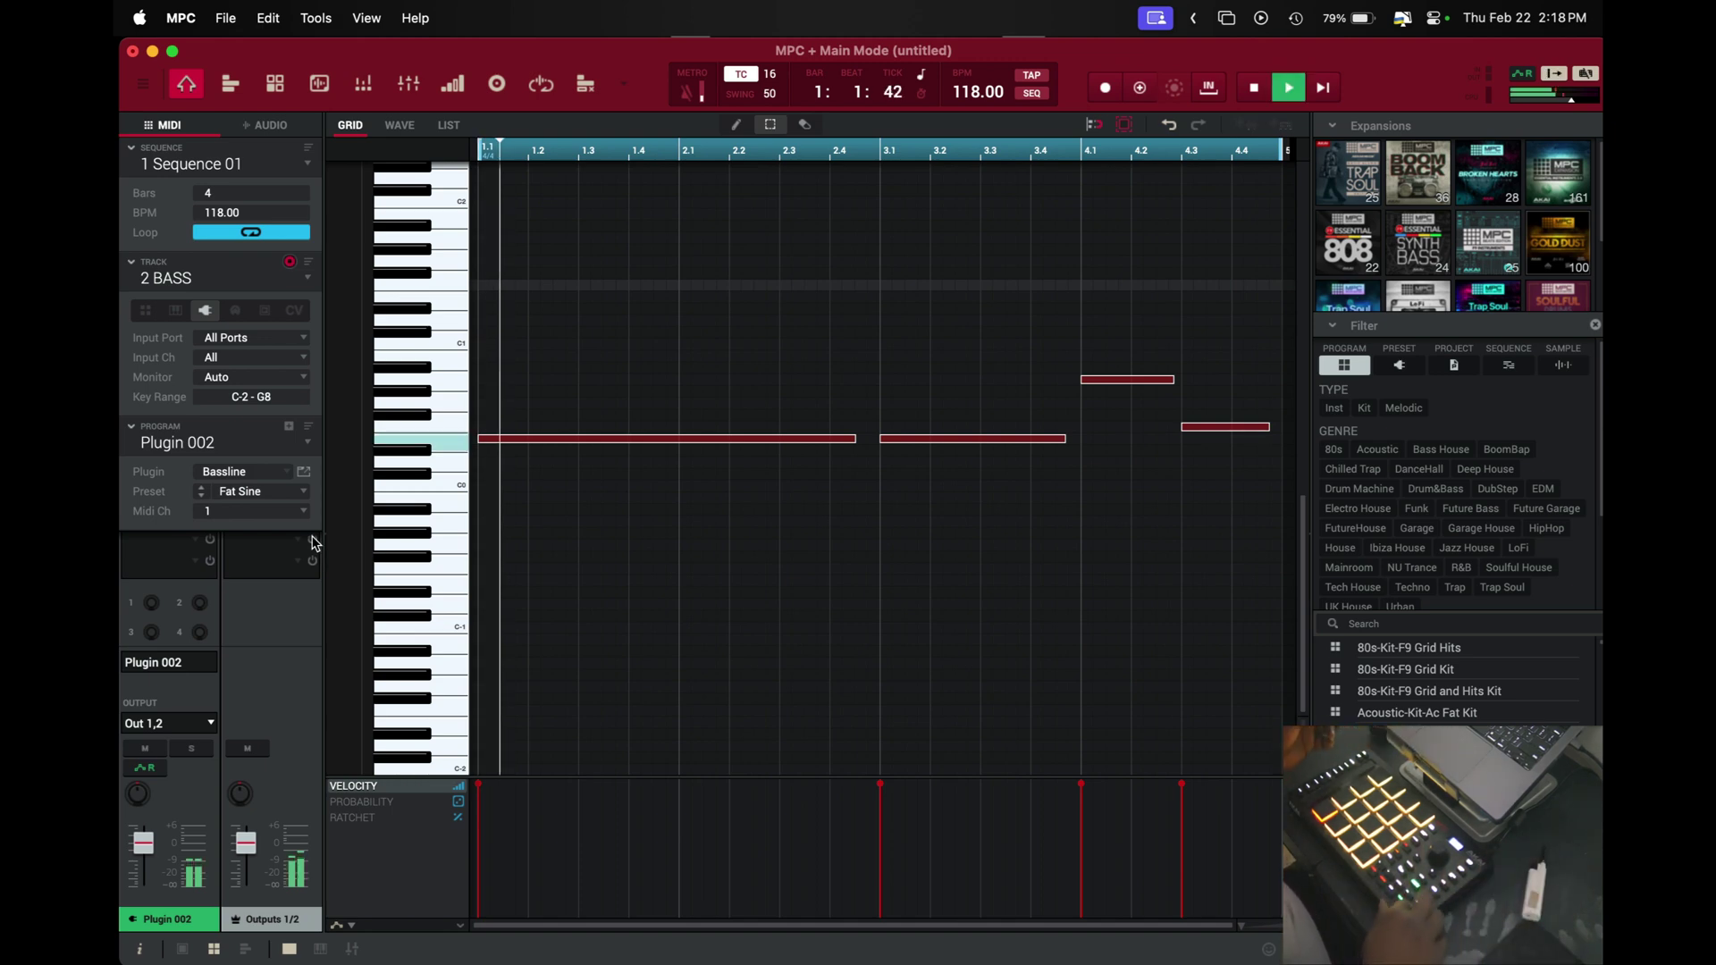
pyautogui.scroll(10, 796, 284)
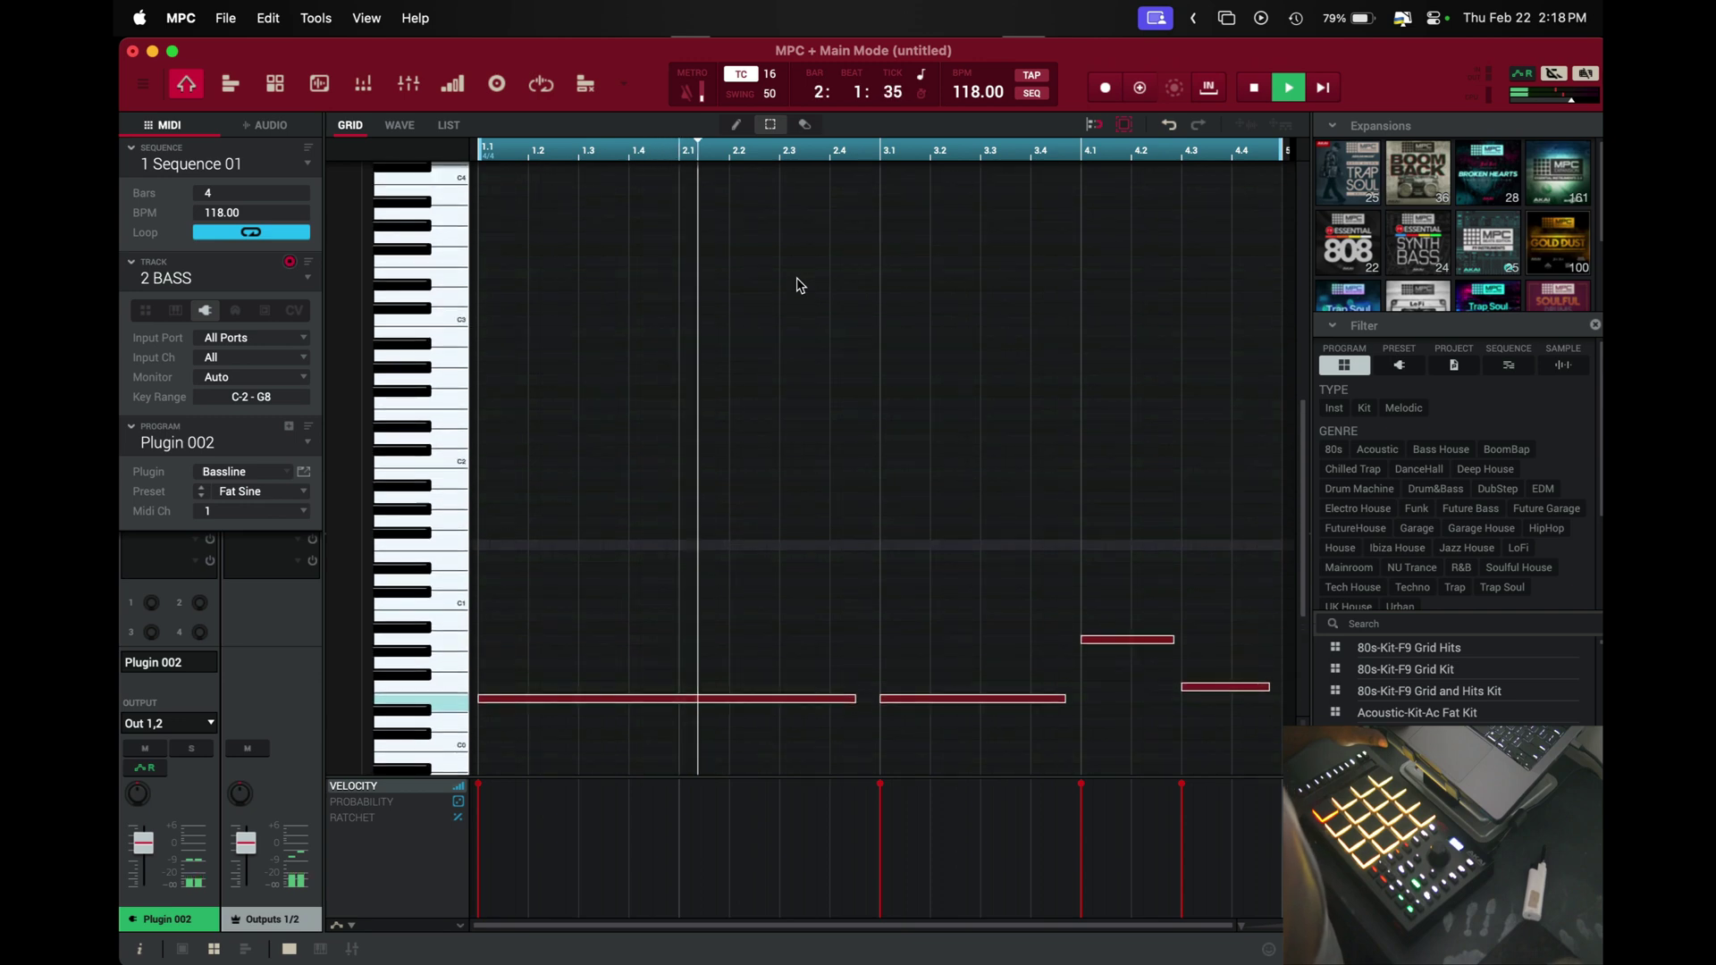
pyautogui.scroll(4, 800, 286)
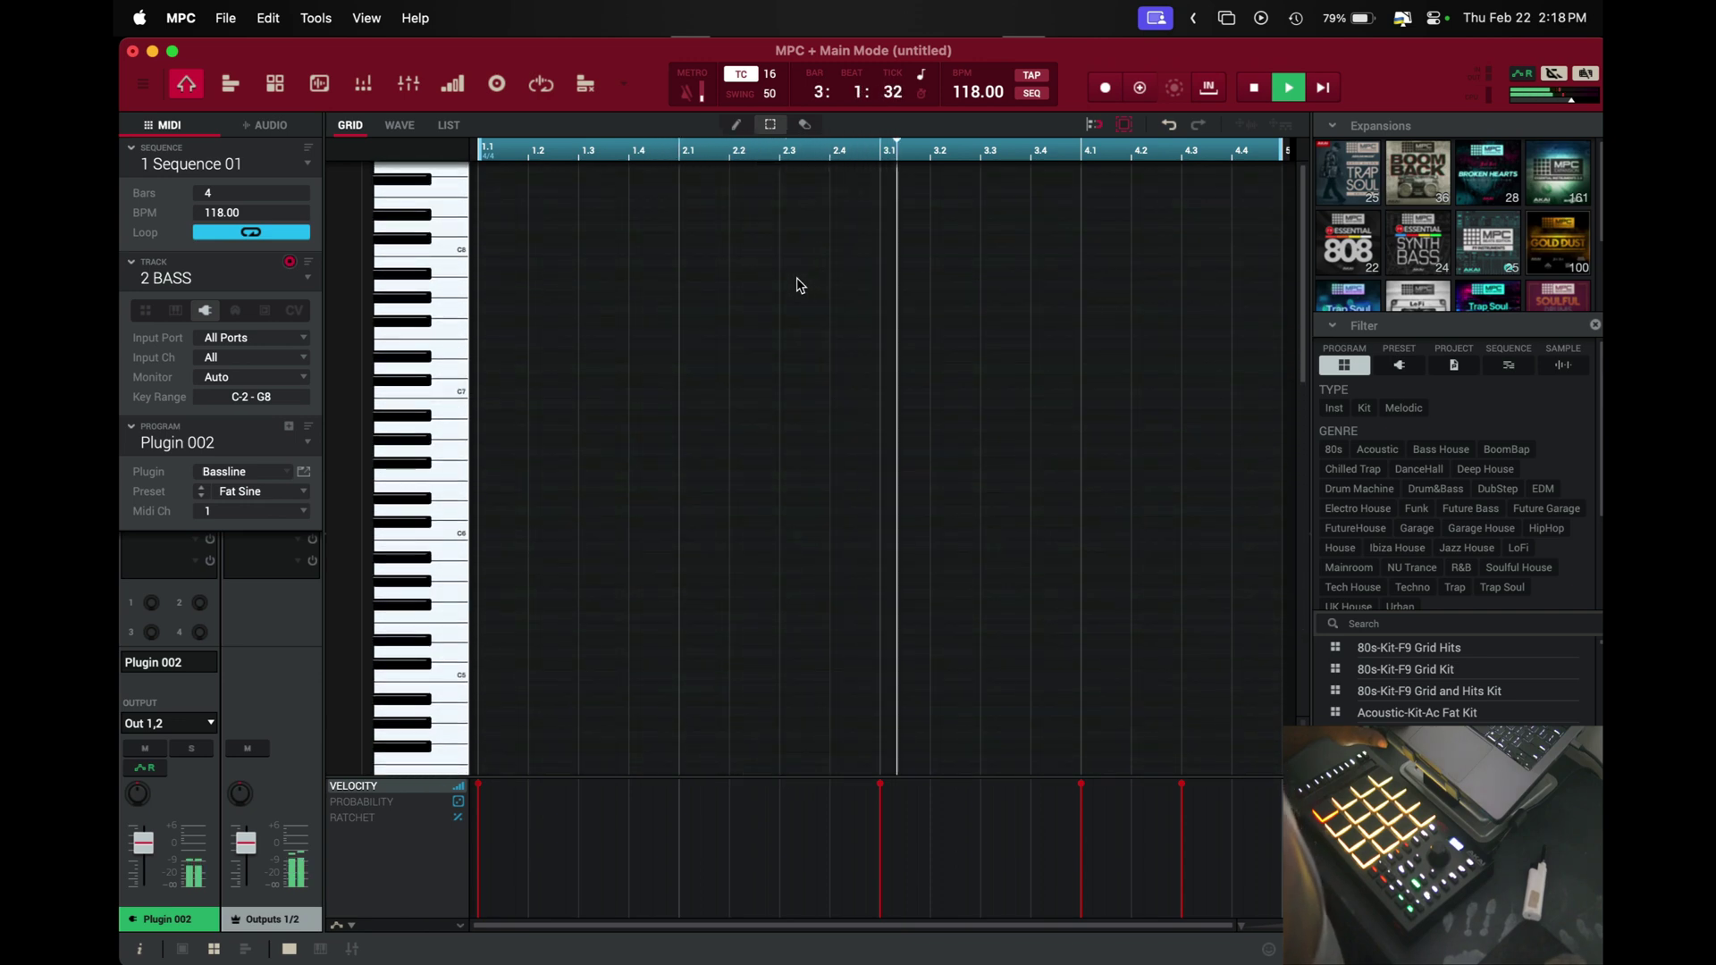
pyautogui.scroll(-6, 798, 282)
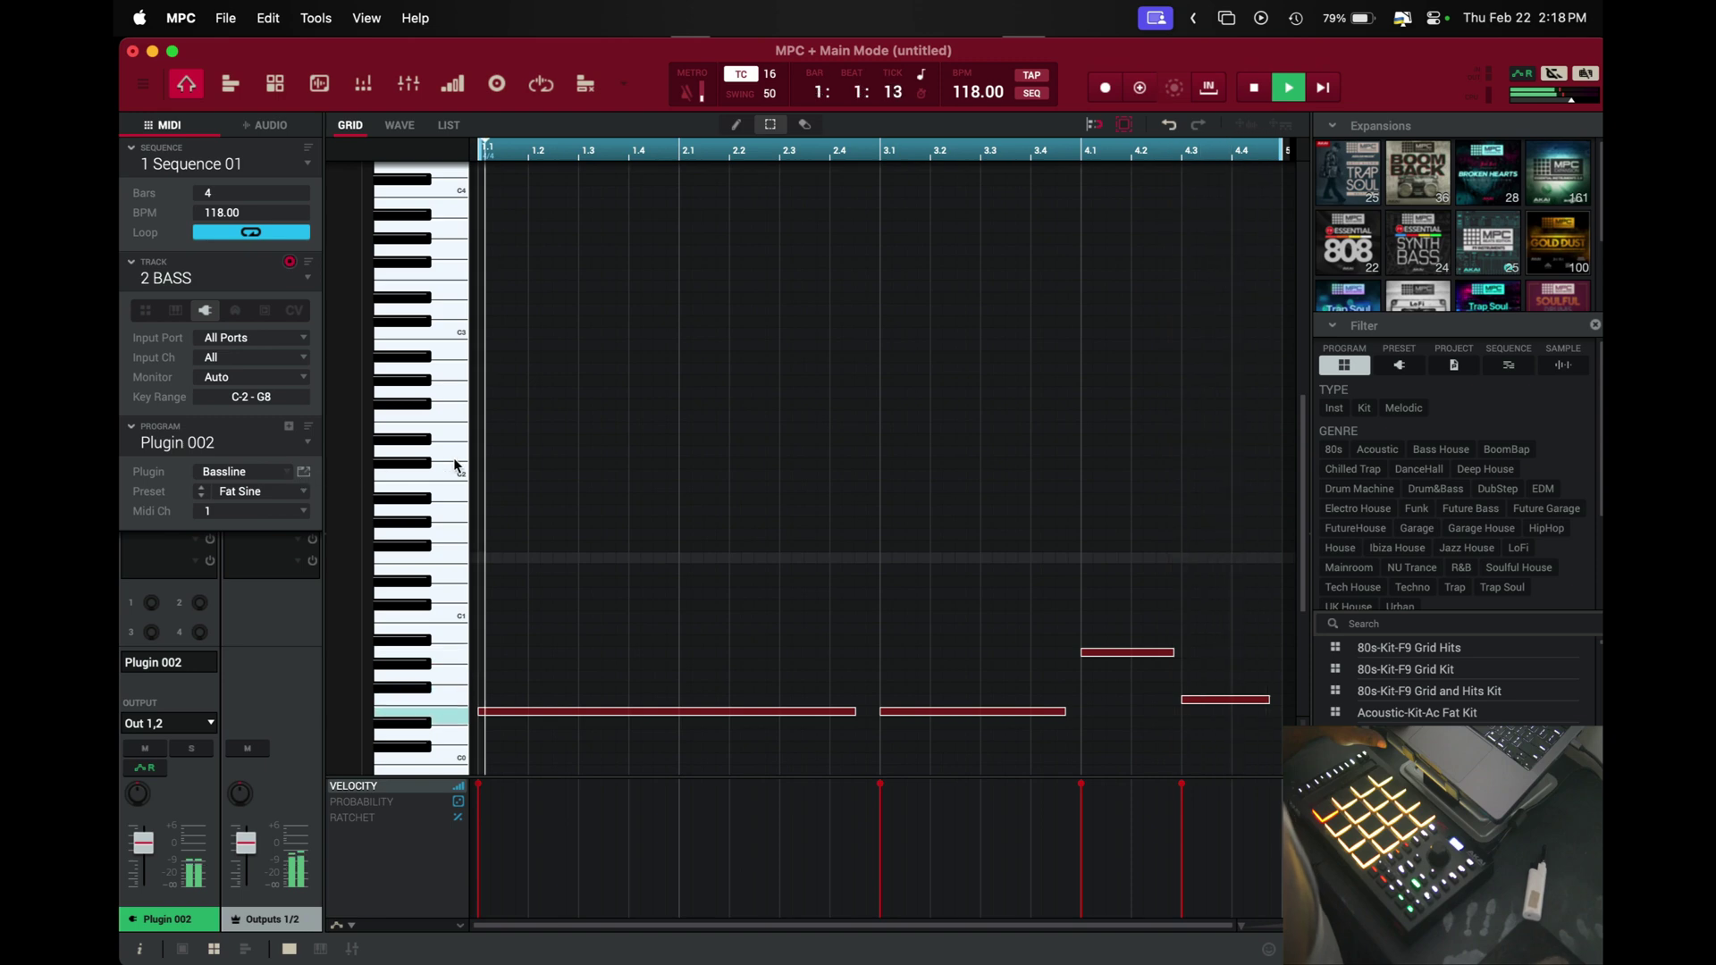
pyautogui.press('space')
# Open the Bassline plugin and load the Simple Sine preset from the Sub category
pyautogui.click(304, 471)
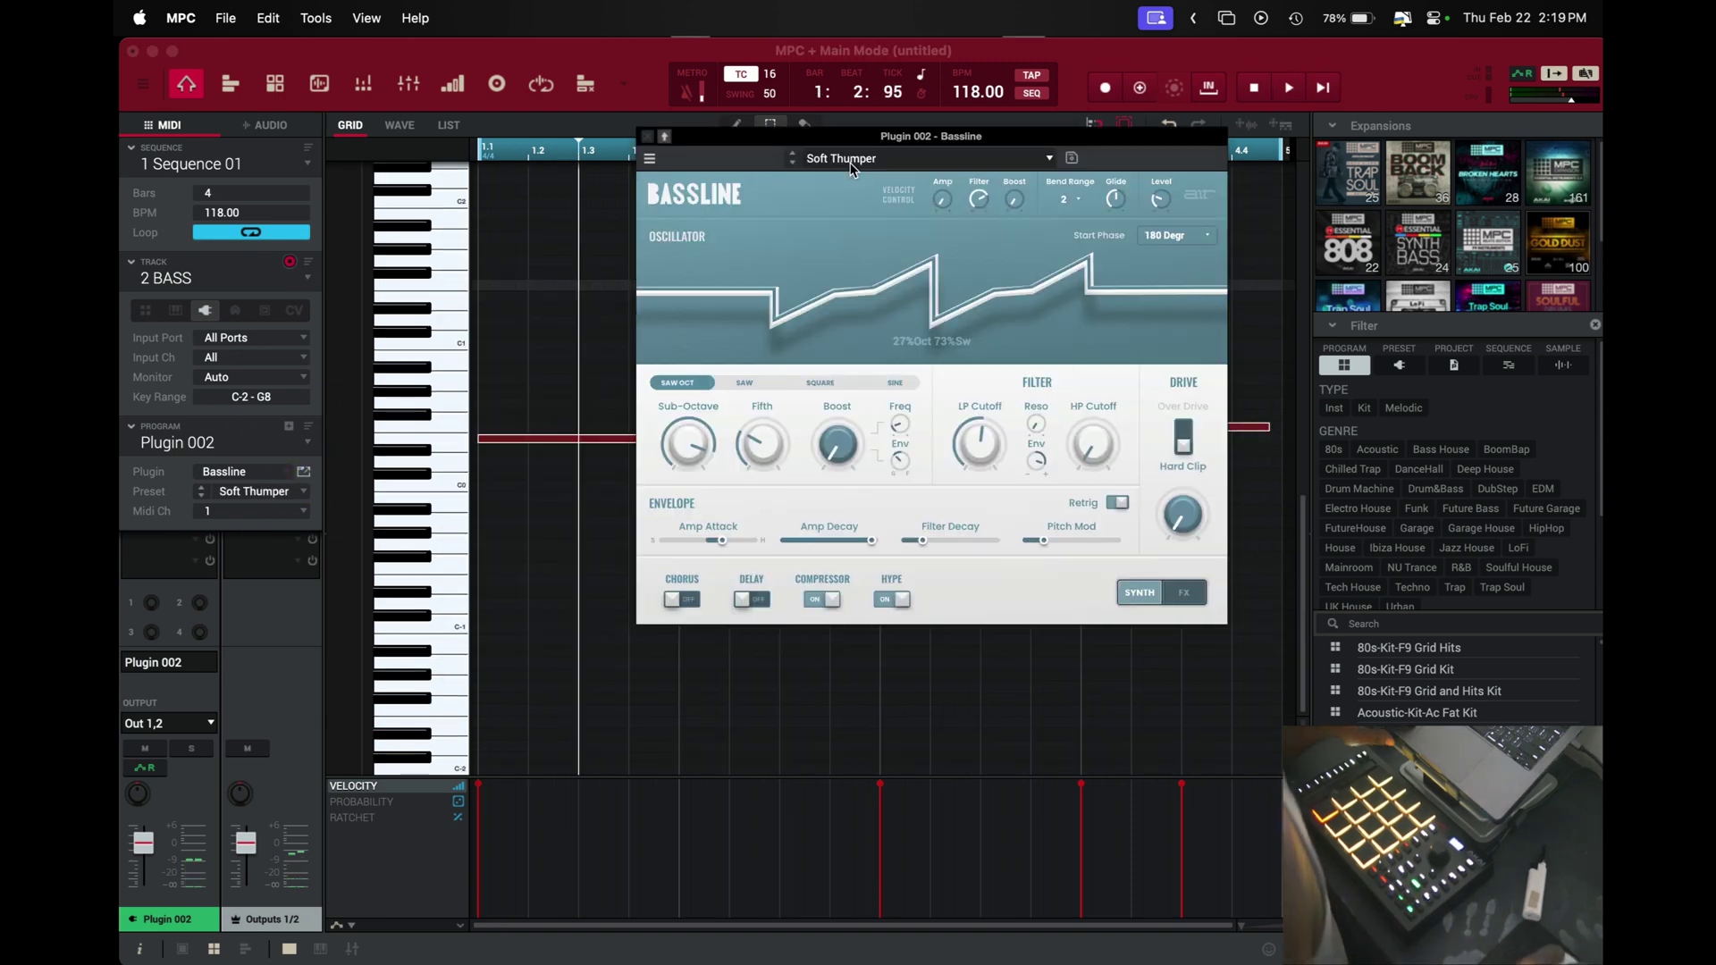
pyautogui.click(838, 160)
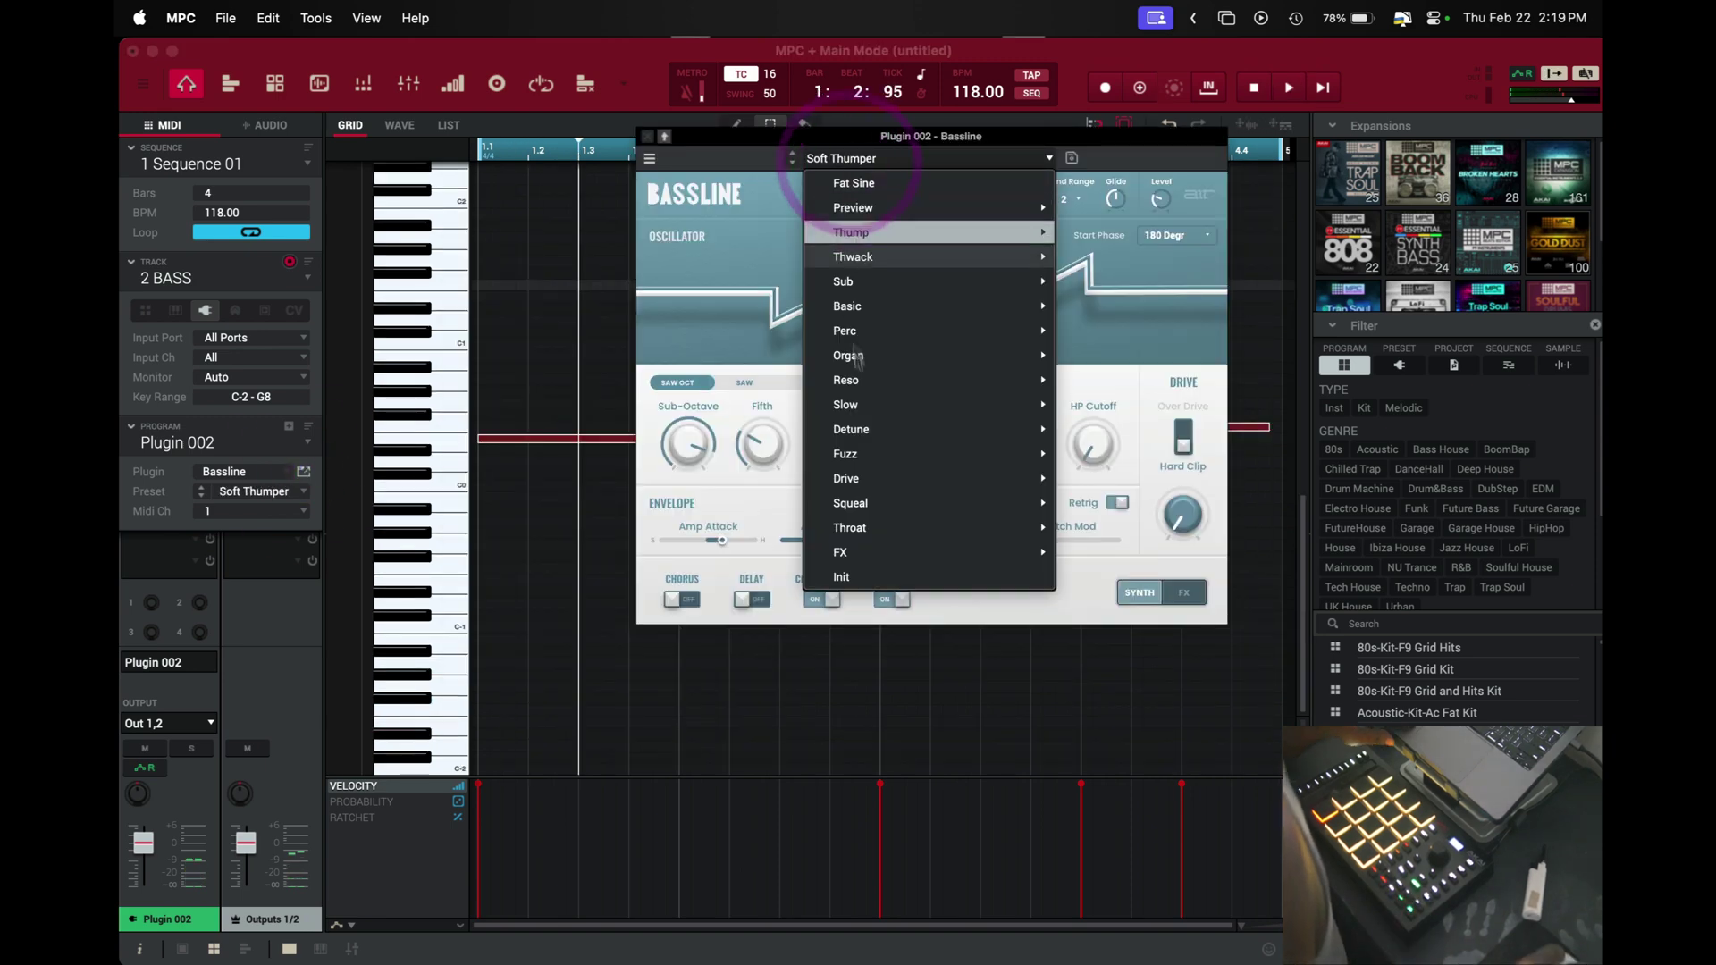
pyautogui.moveTo(938, 282)
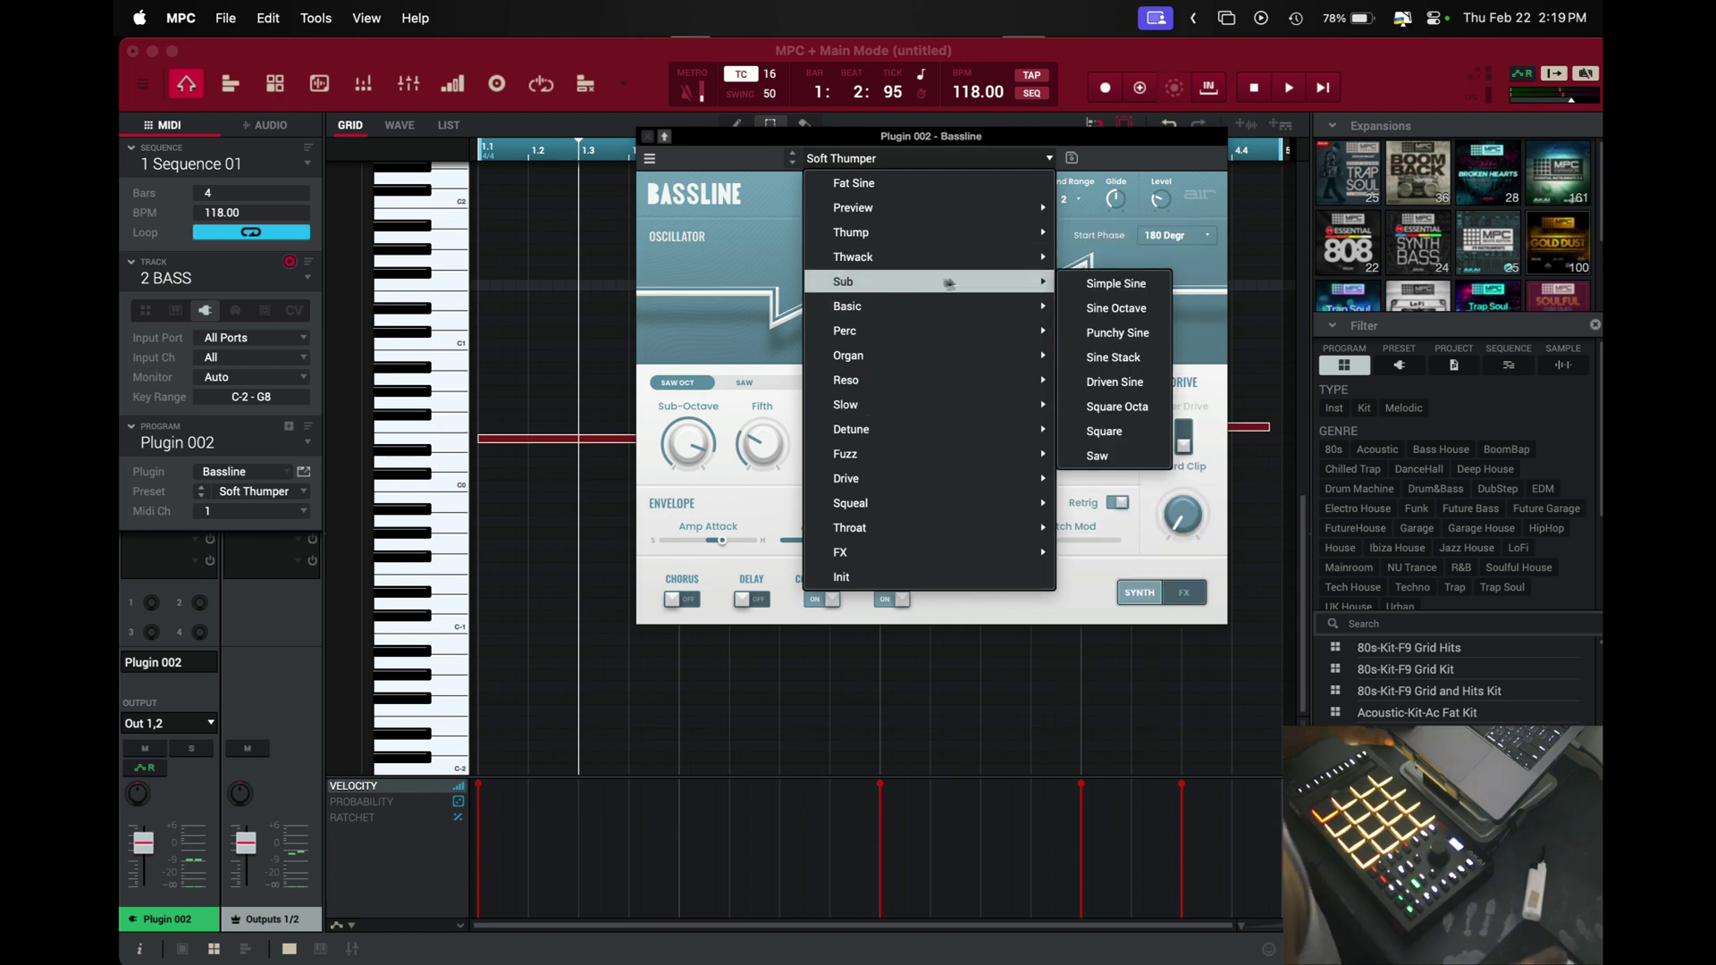
pyautogui.click(1142, 284)
# Play the sequence to hear the bass with the Simple Sine preset, and close the Bassline window
pyautogui.press('space')
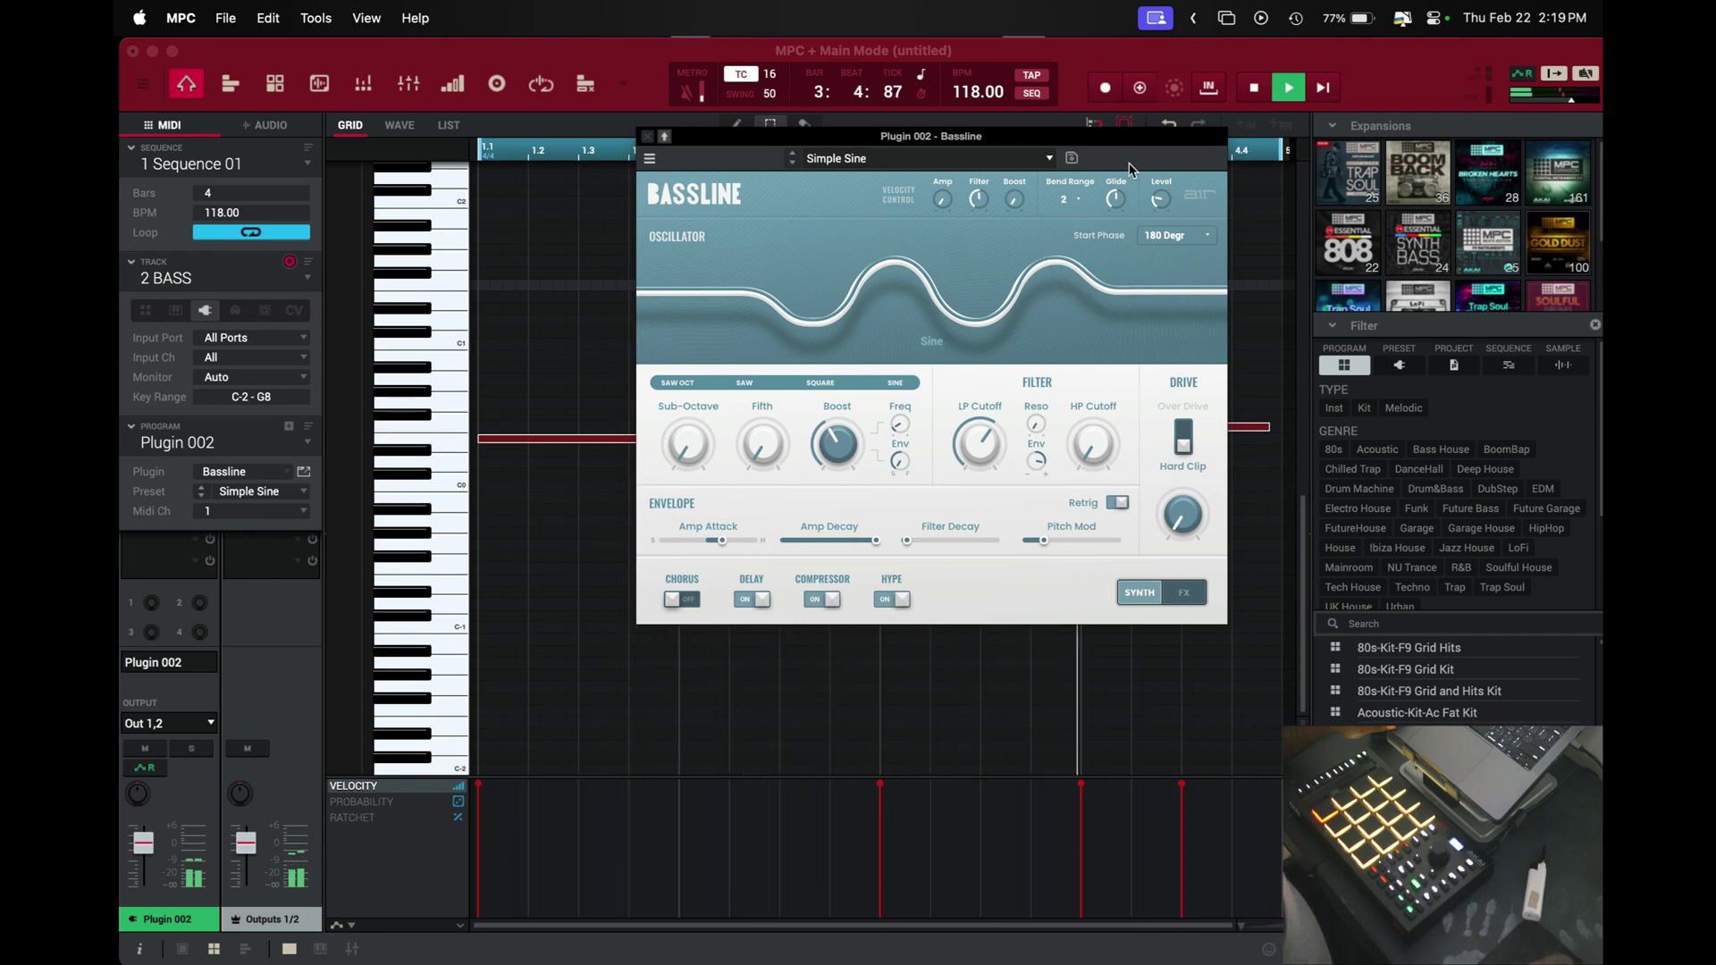
pyautogui.moveTo(1141, 143); pyautogui.dragTo(1084, 254)
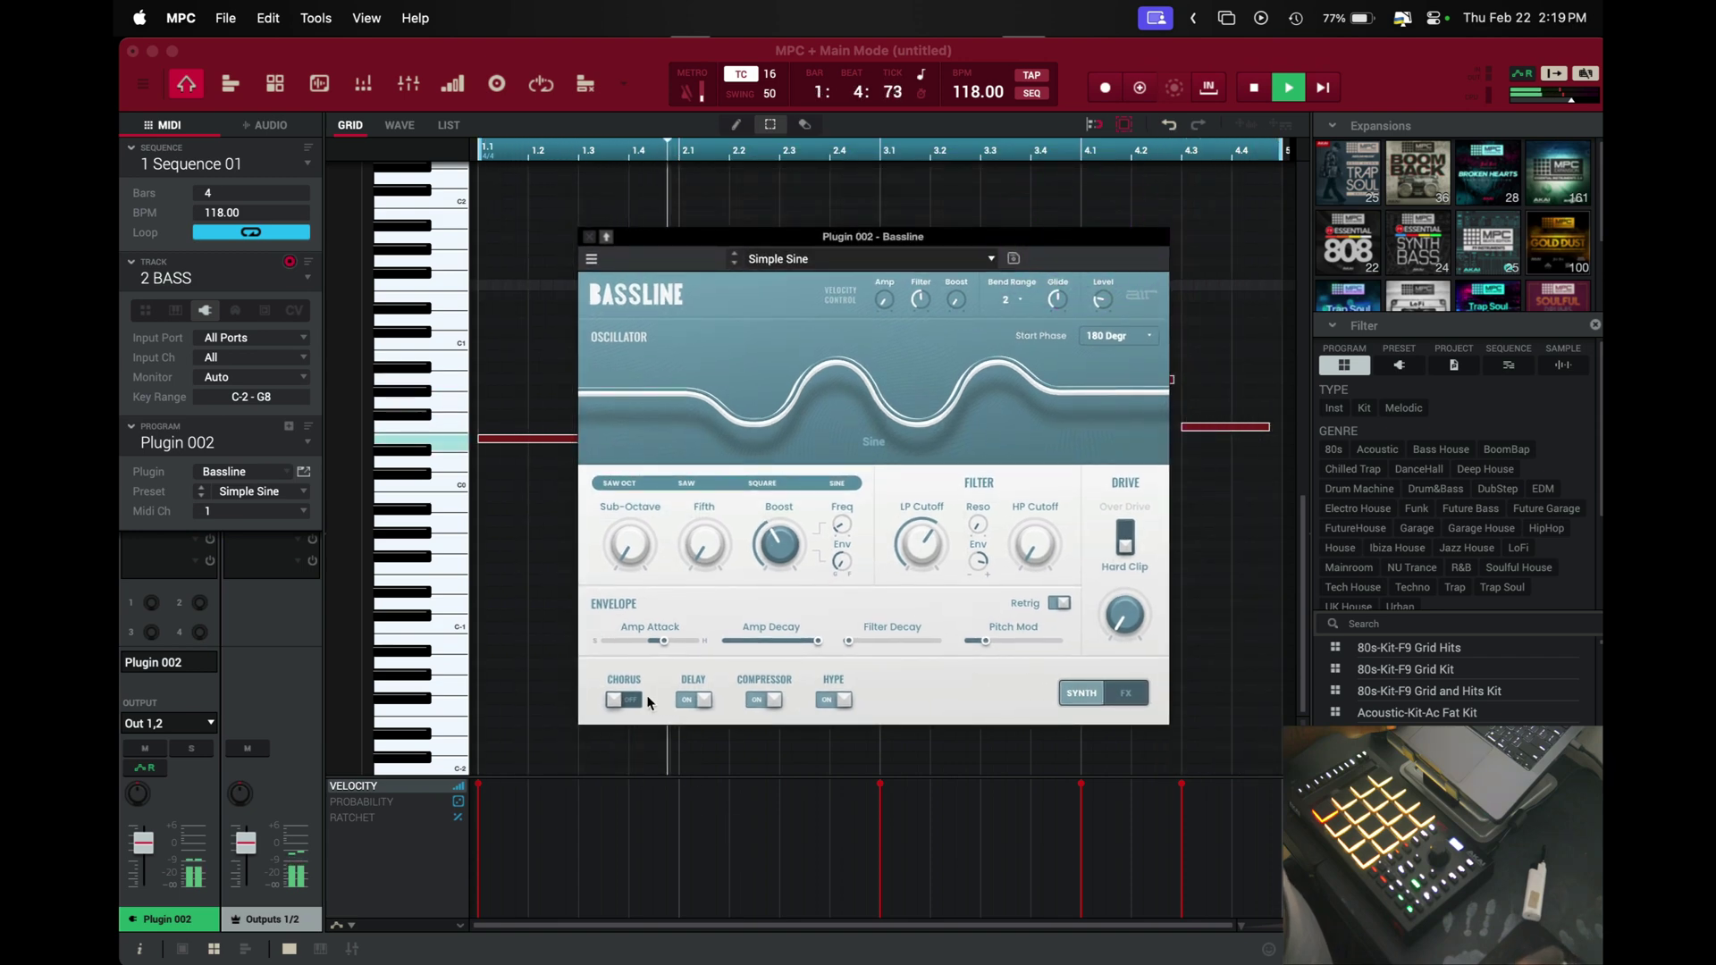
pyautogui.click(588, 236)
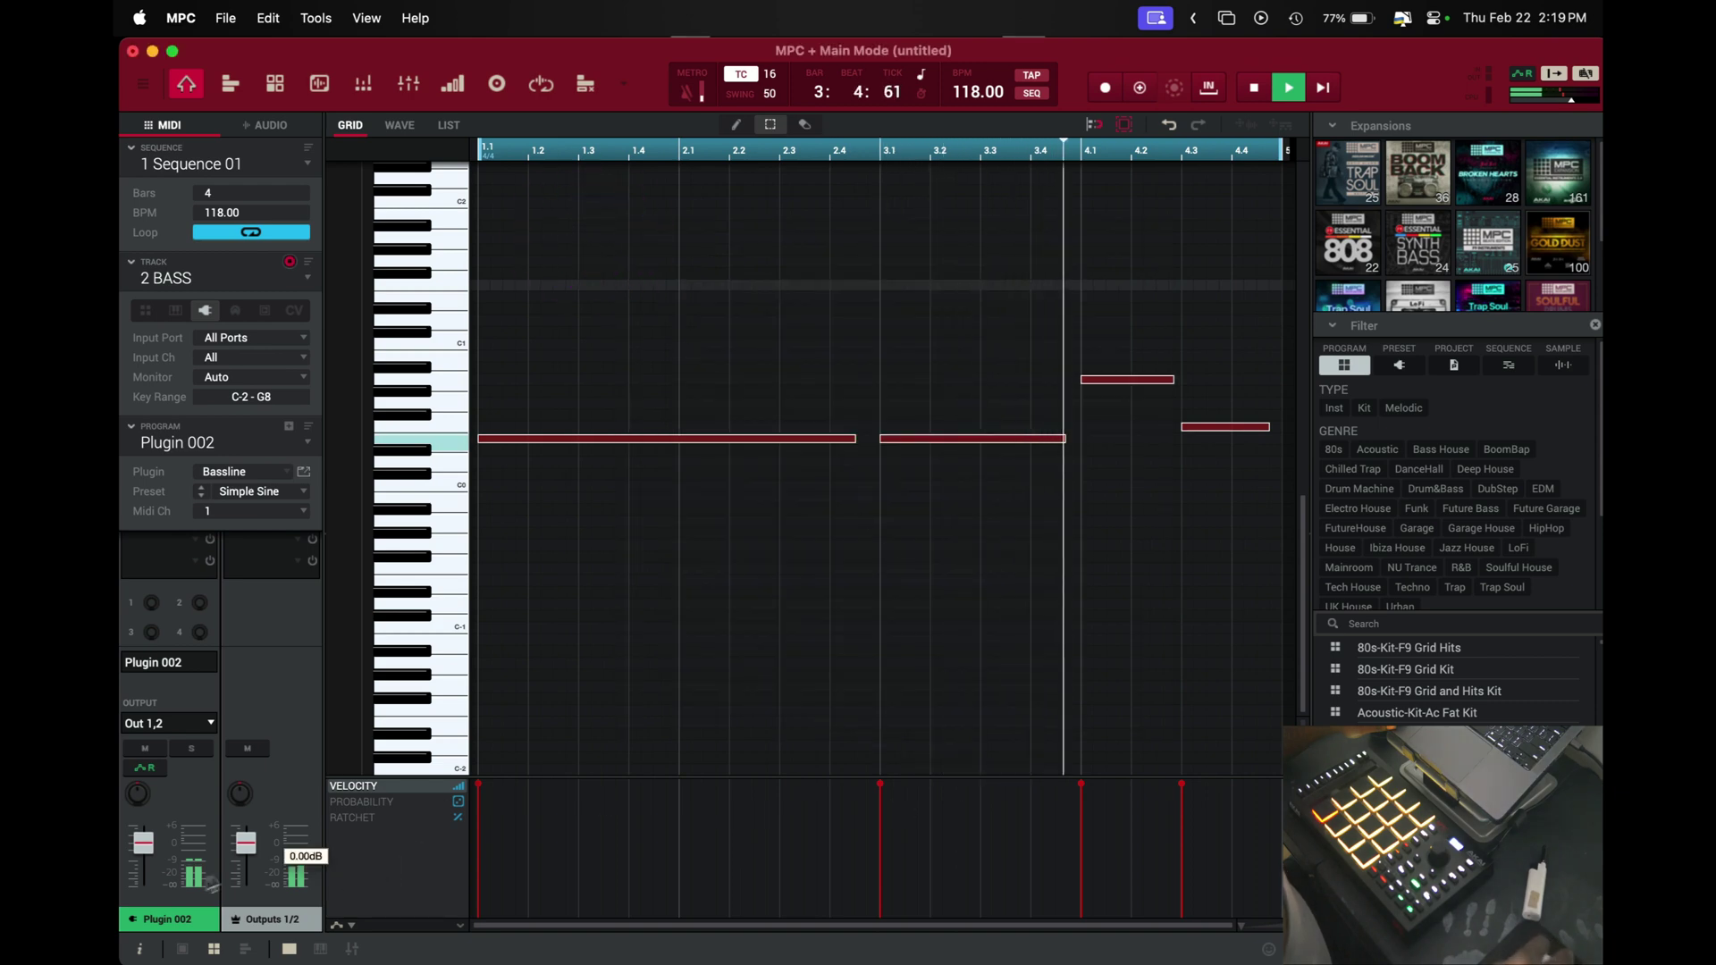
# Solo the BASS track's program Plugin 002 to hear the sub bass alone, turn solo off again, and stop playback
pyautogui.click(195, 751)
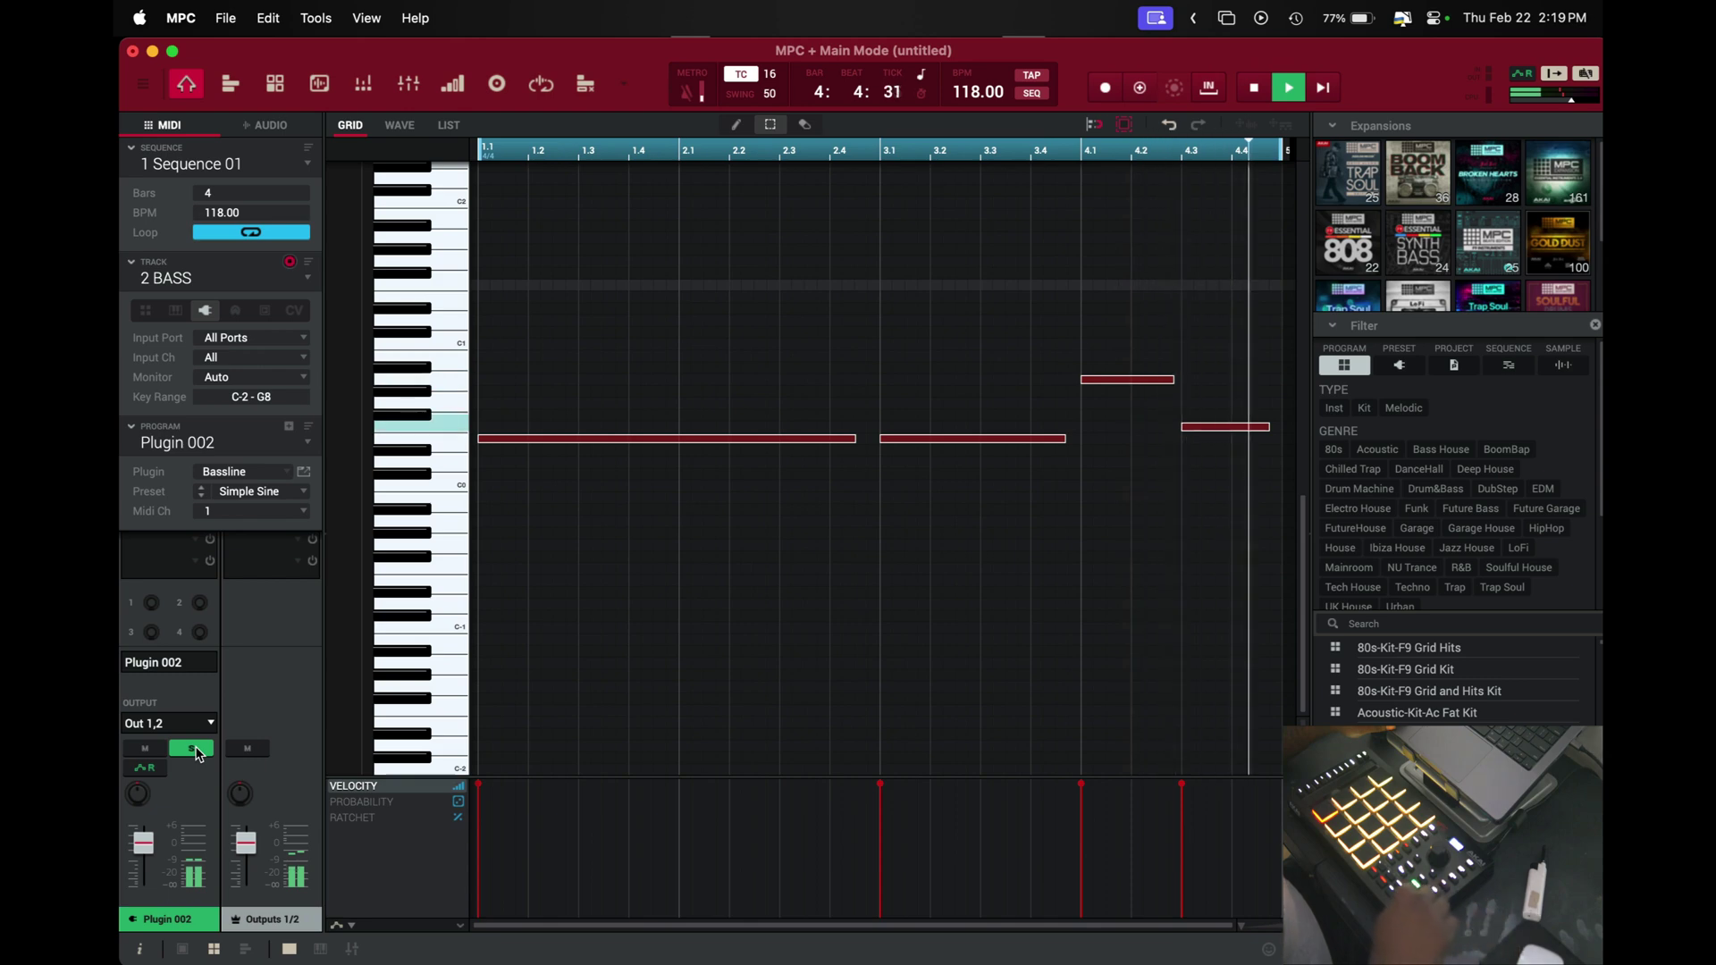
pyautogui.click(191, 748)
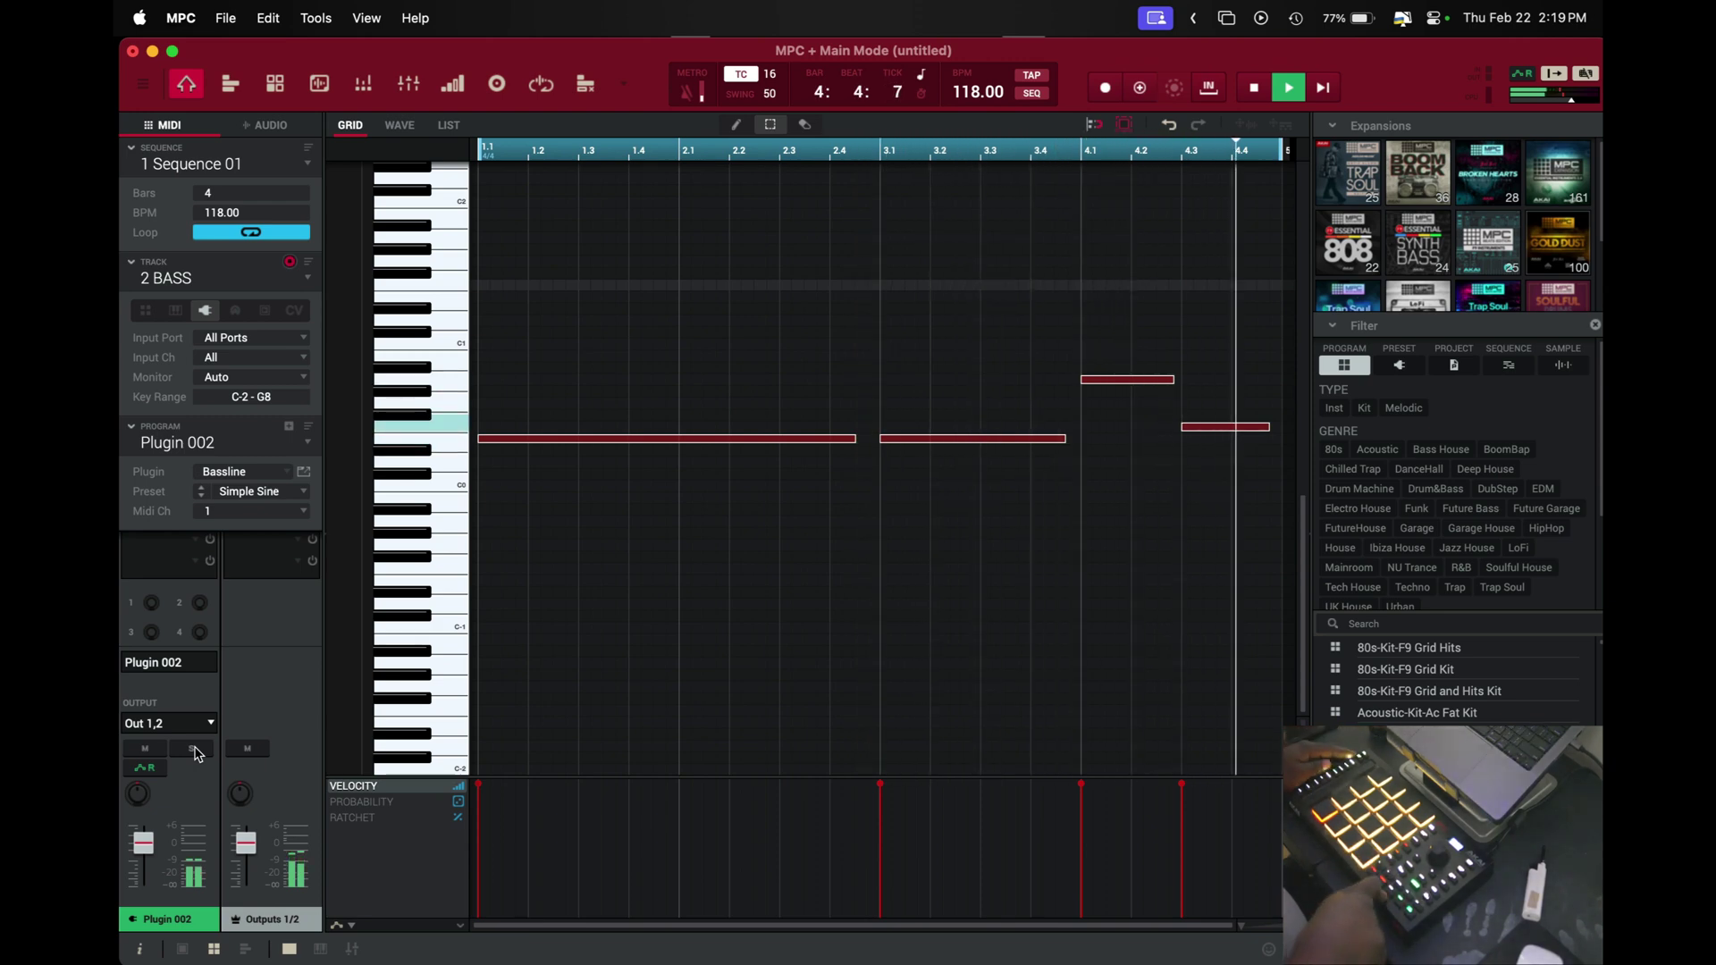
pyautogui.press('space')
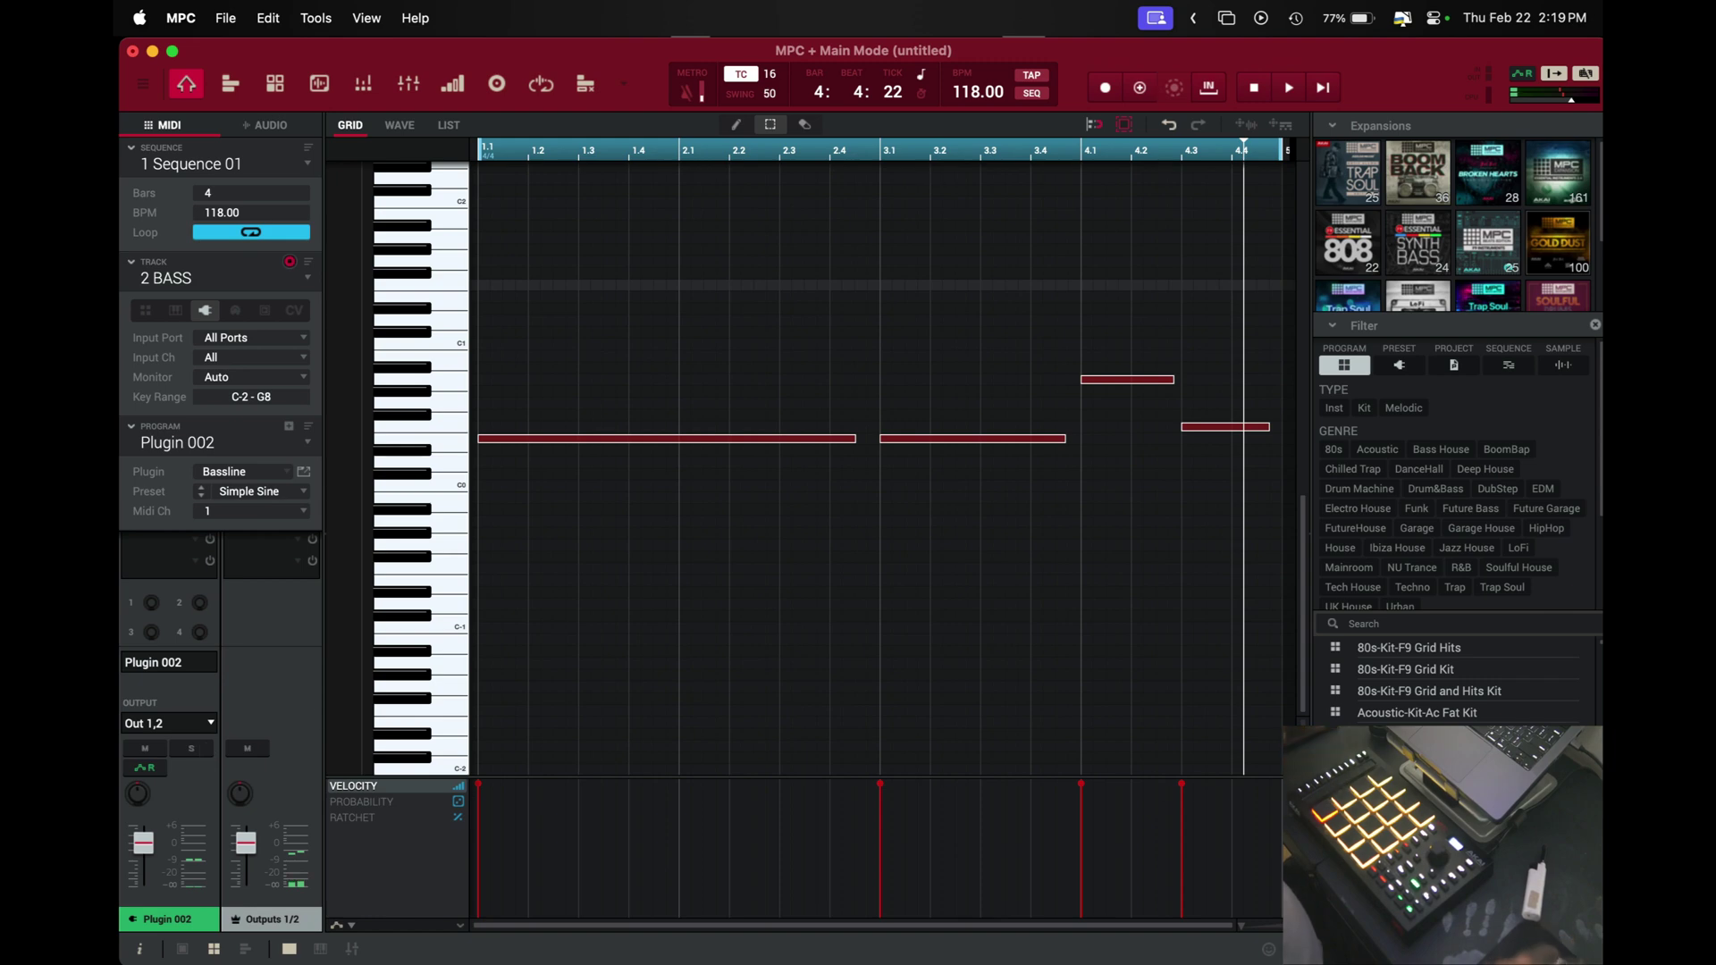
# Select unused track 3, create the new plugin program Plugin 003 for it, and open its Hype plugin
pyautogui.scroll(3, 793, 544)
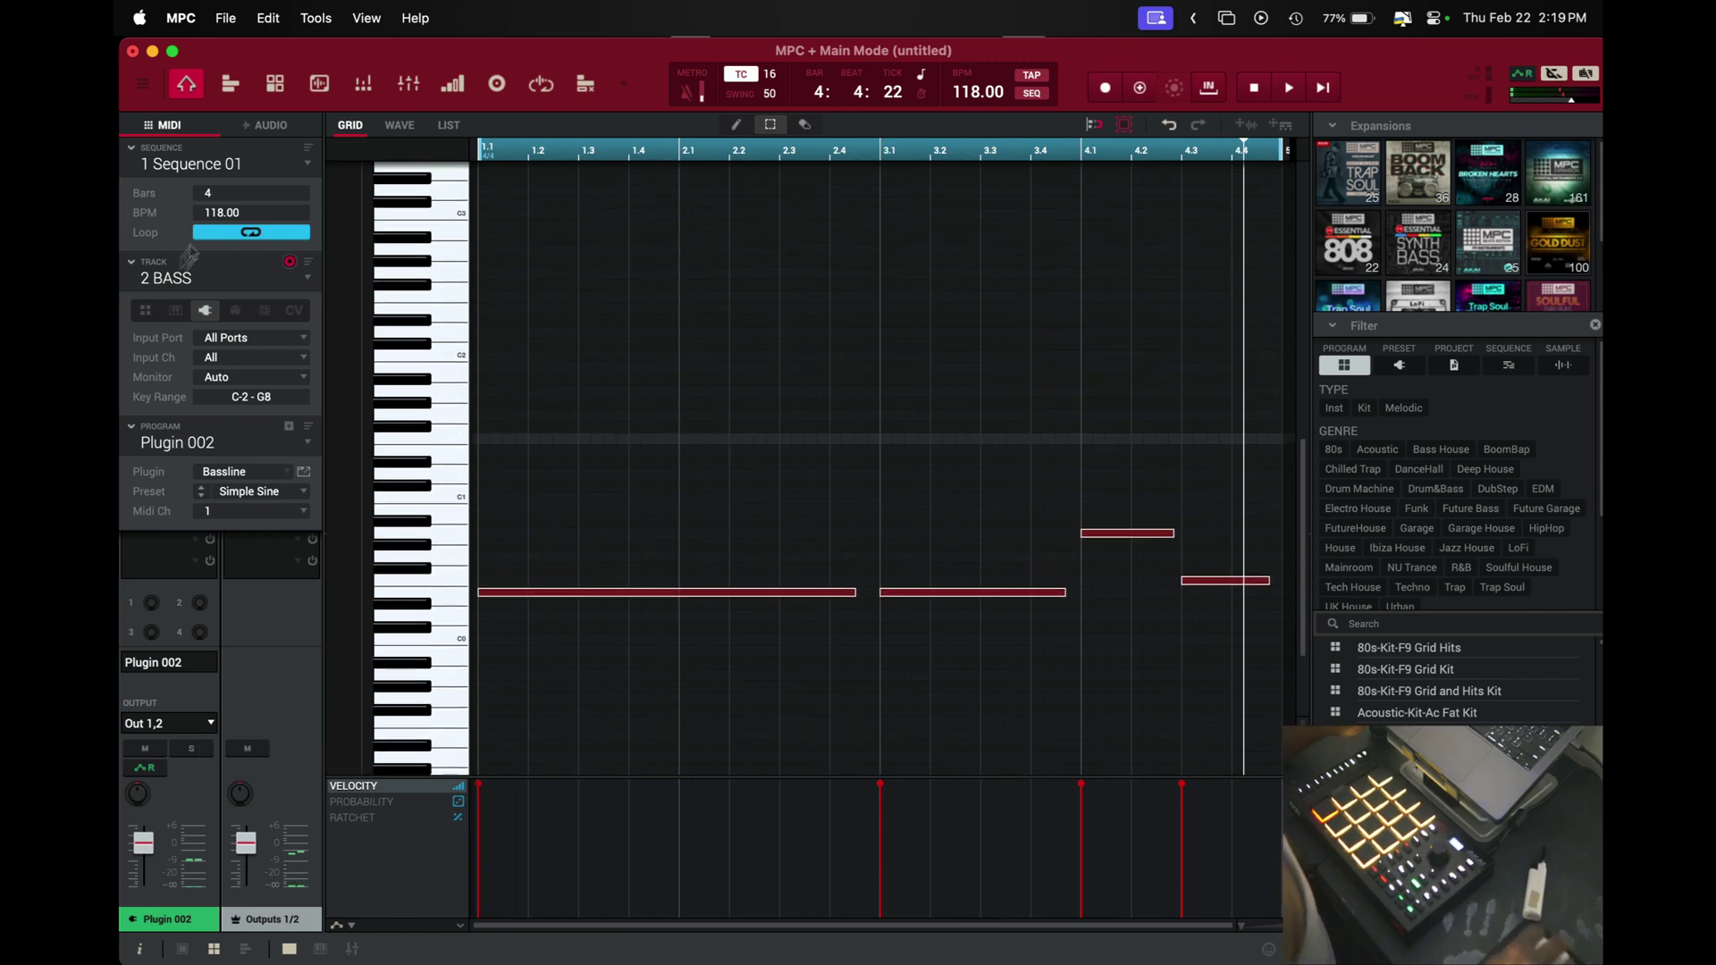
pyautogui.press('Down')
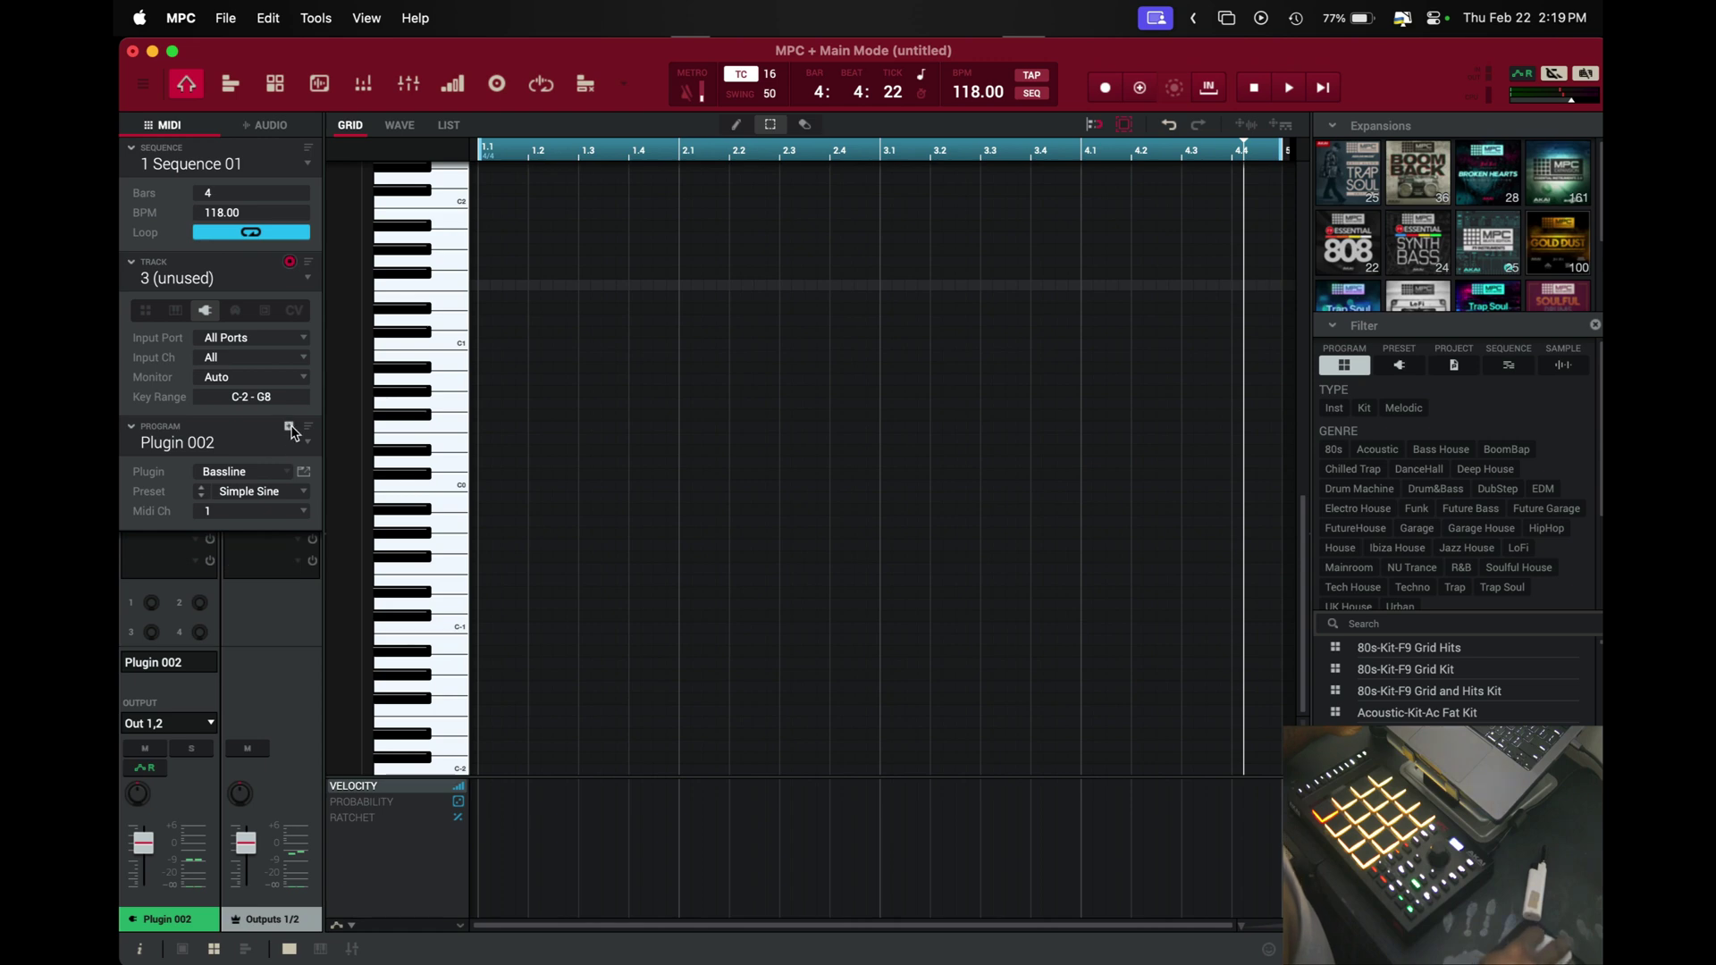
pyautogui.click(289, 949)
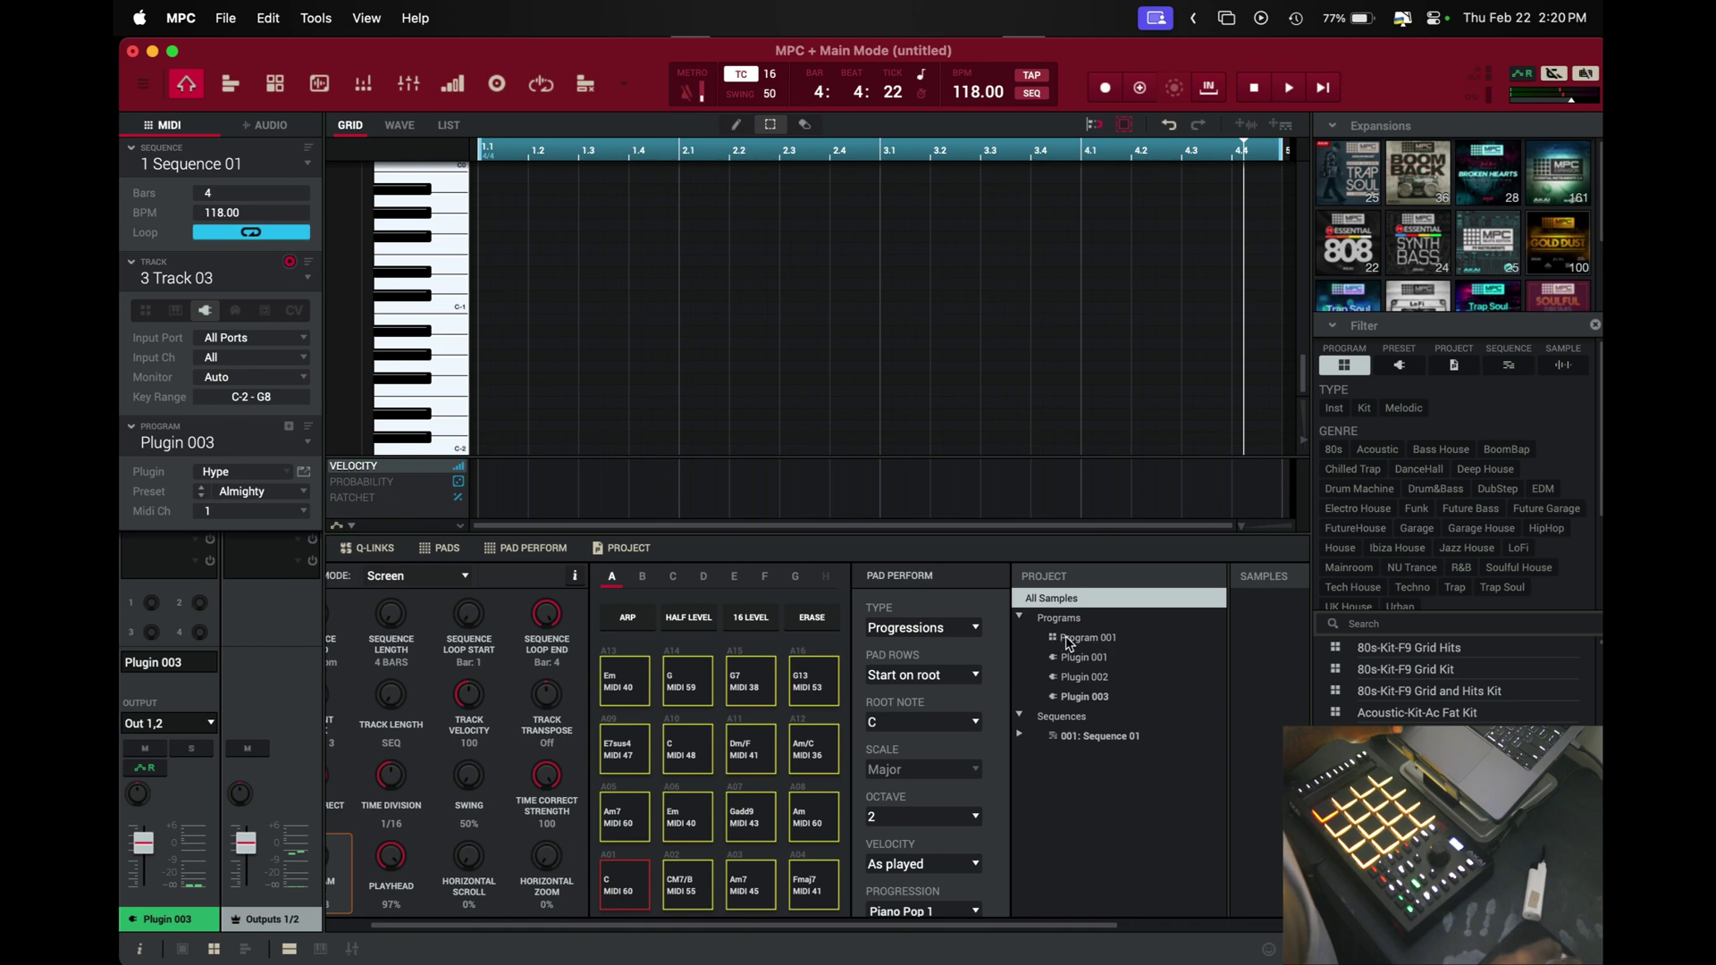
pyautogui.click(290, 478)
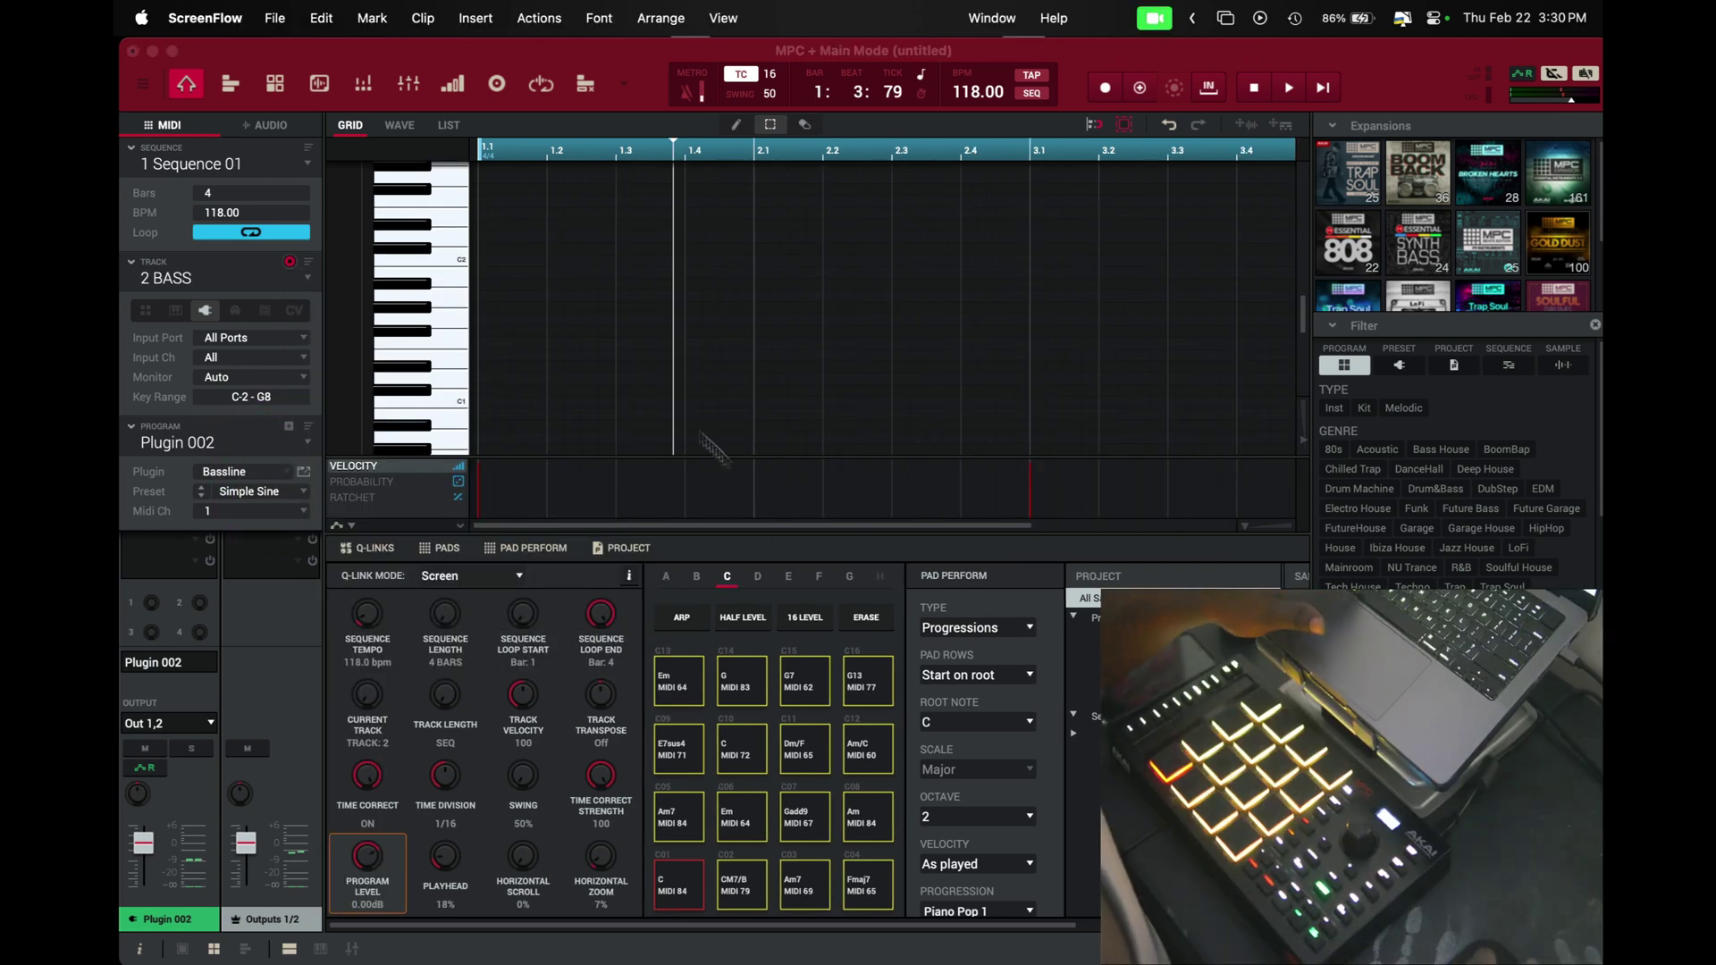
# Copy all notes of the CHORDS track and paste them into the PADS track from the start of the sequence
pyautogui.click(689, 335)
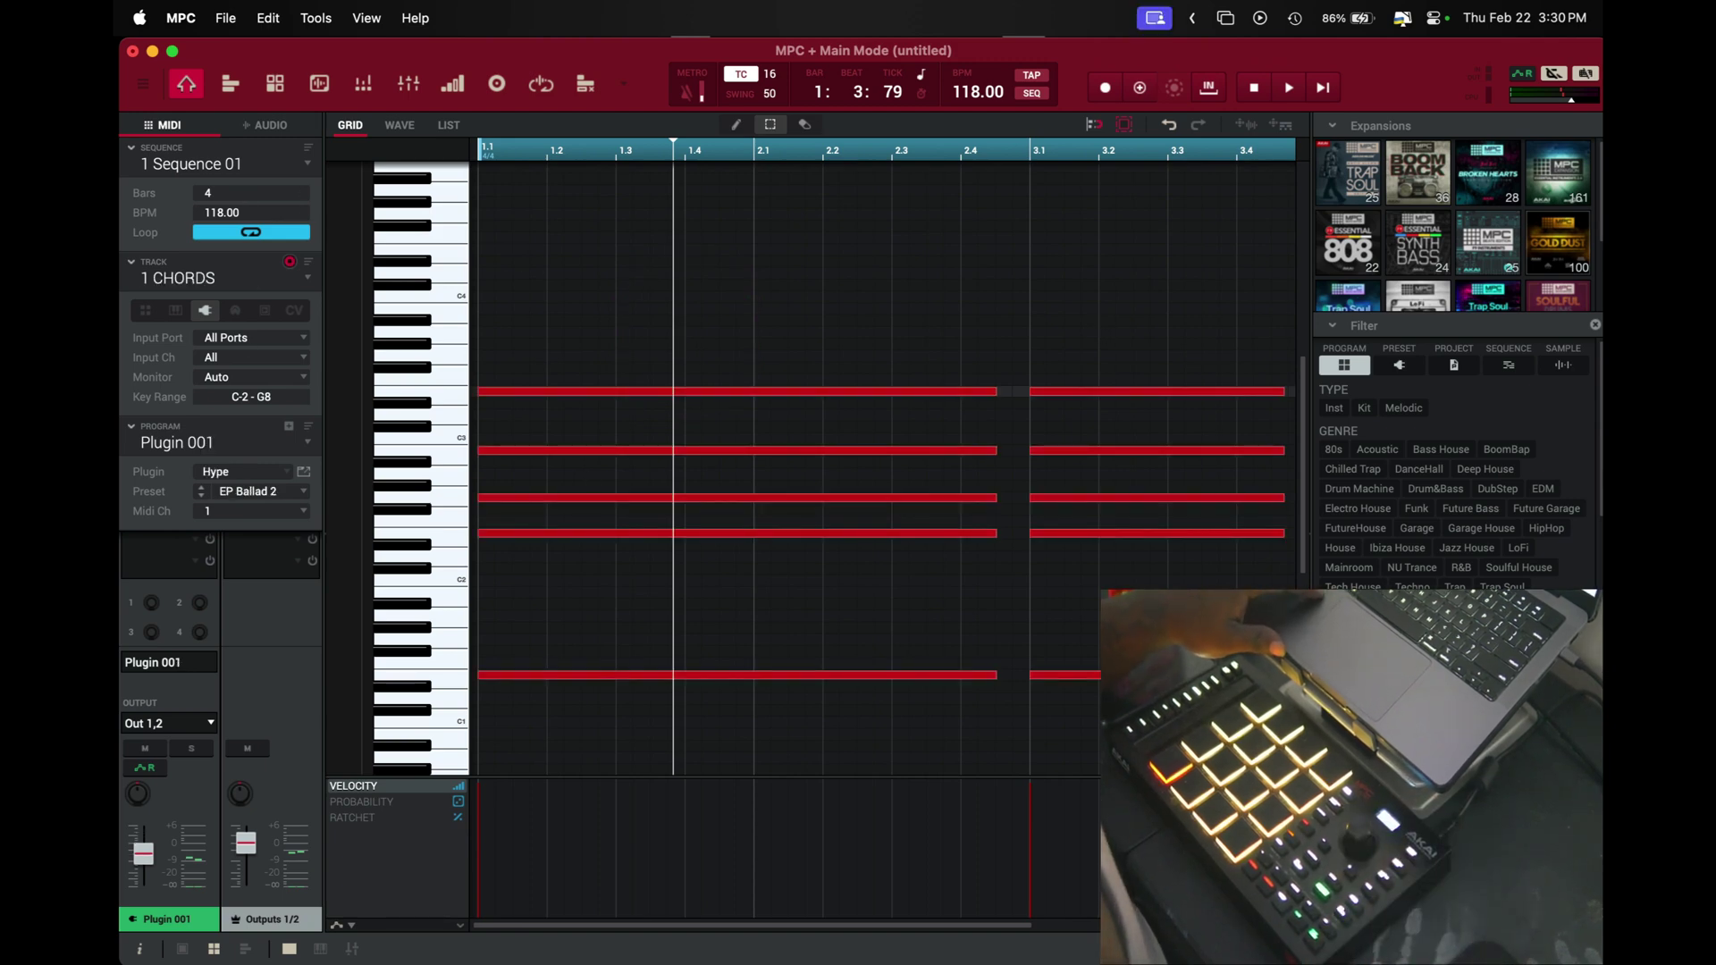
pyautogui.click(1582, 949)
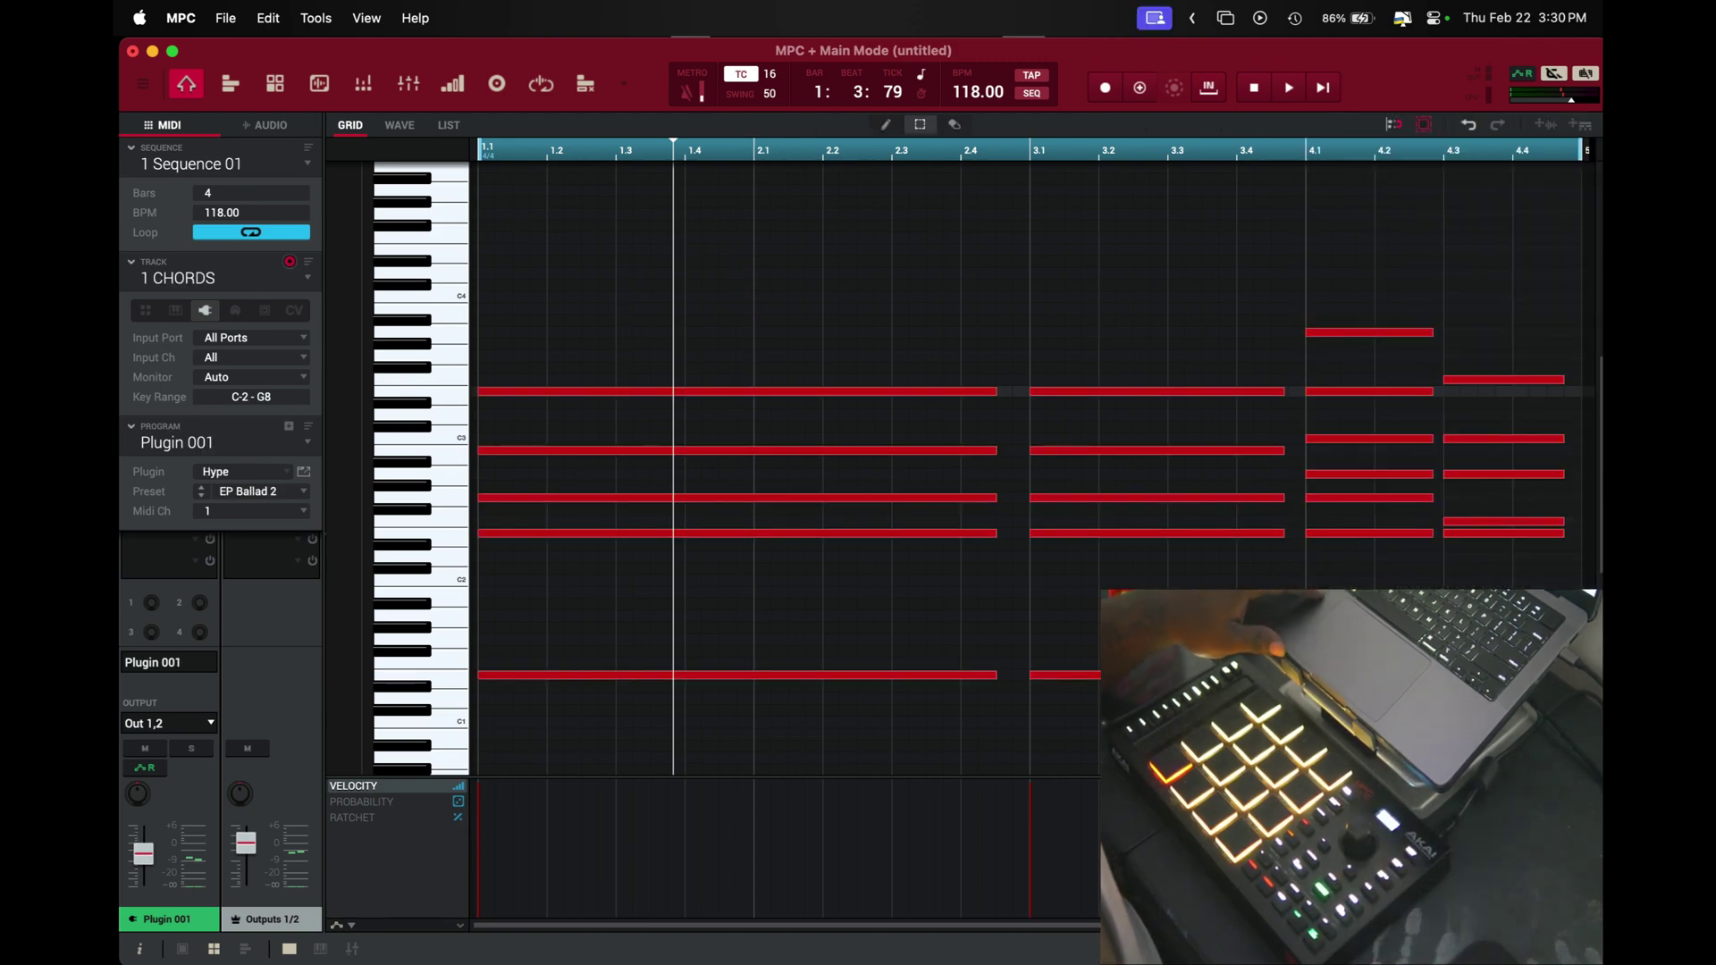
pyautogui.press('super+a')
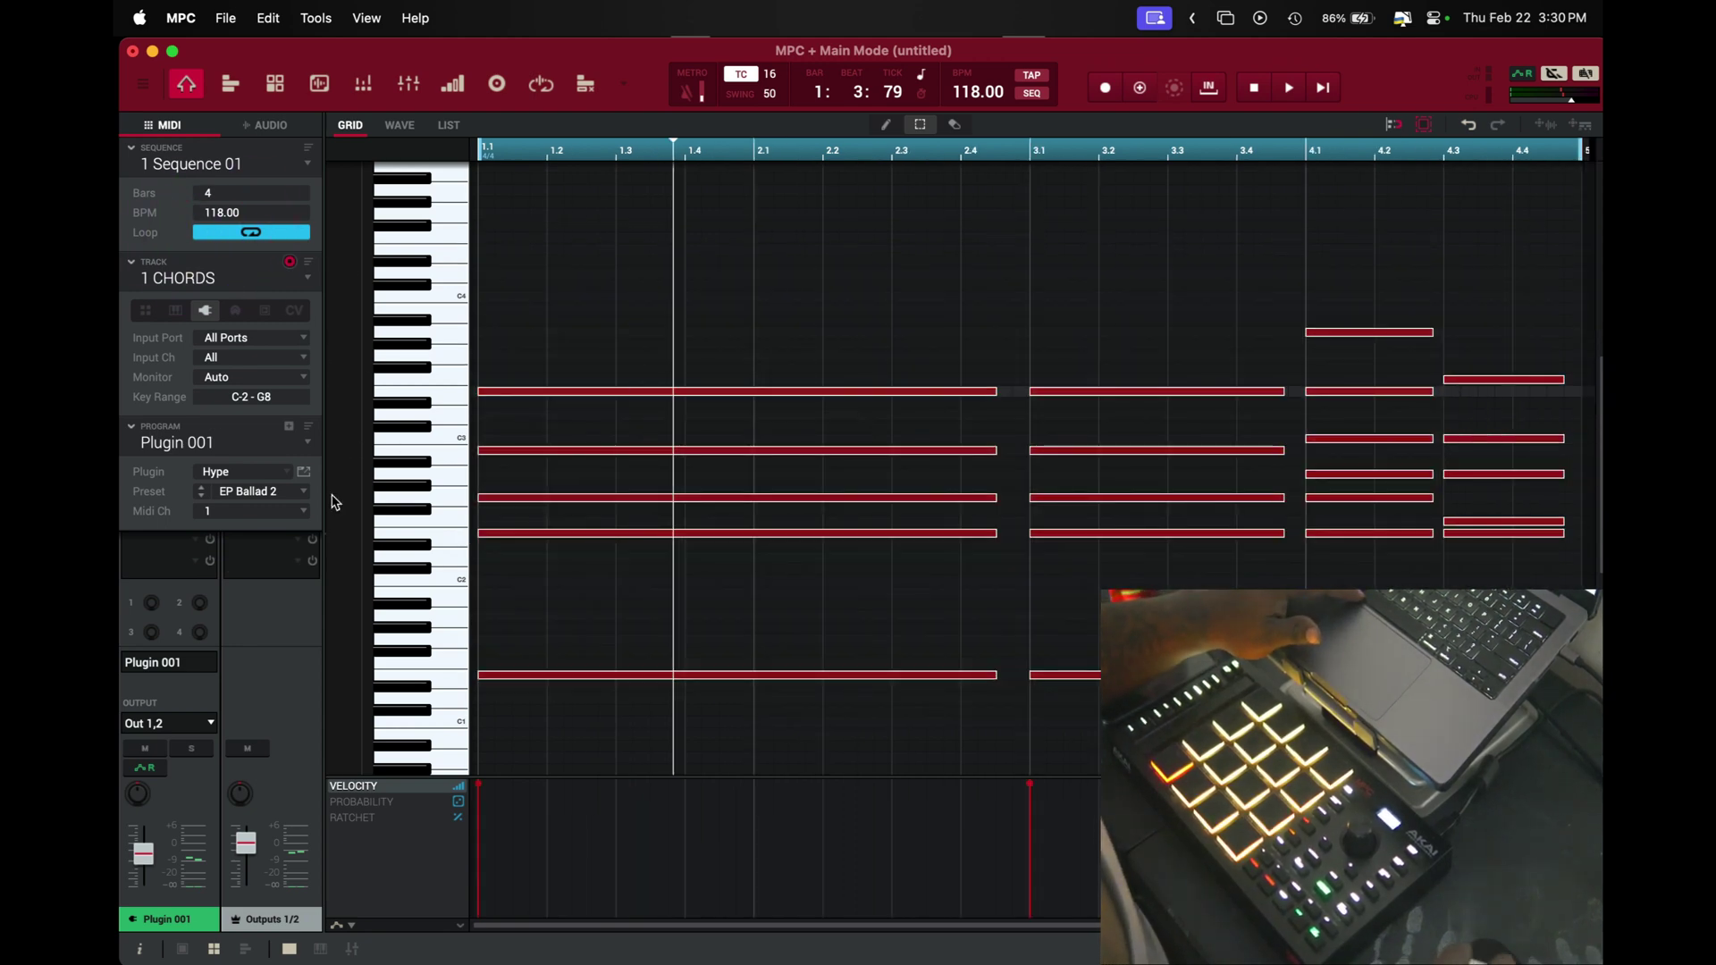
pyautogui.press('Down')
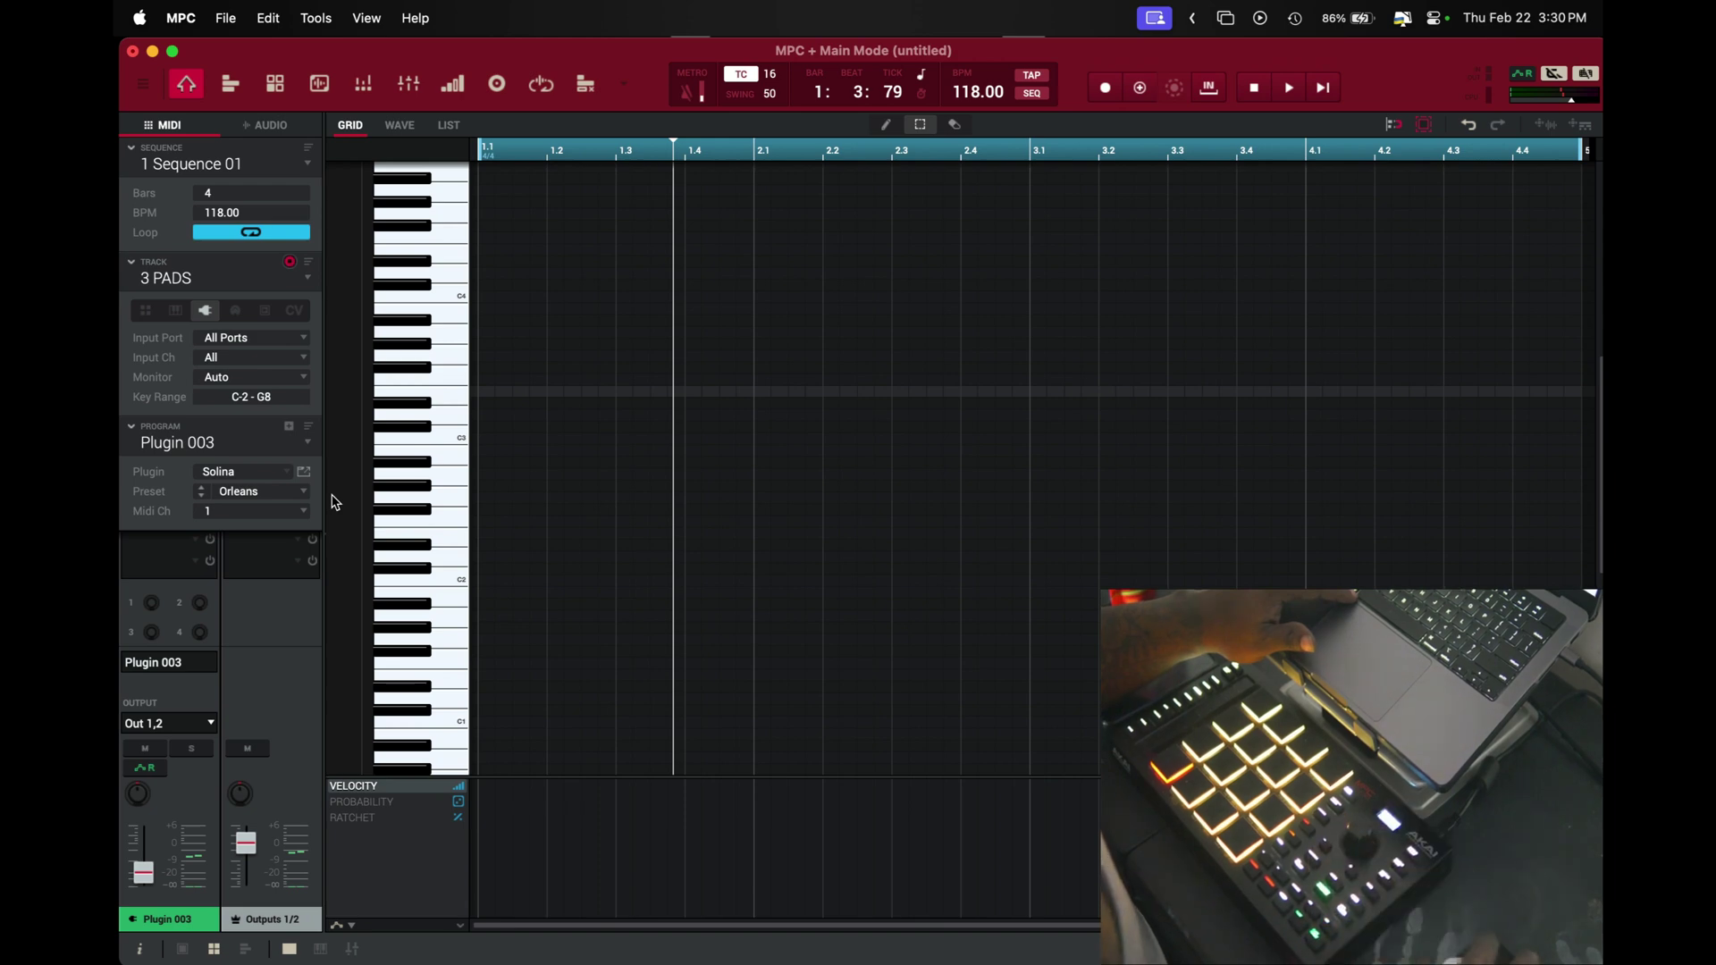
pyautogui.press('Return')
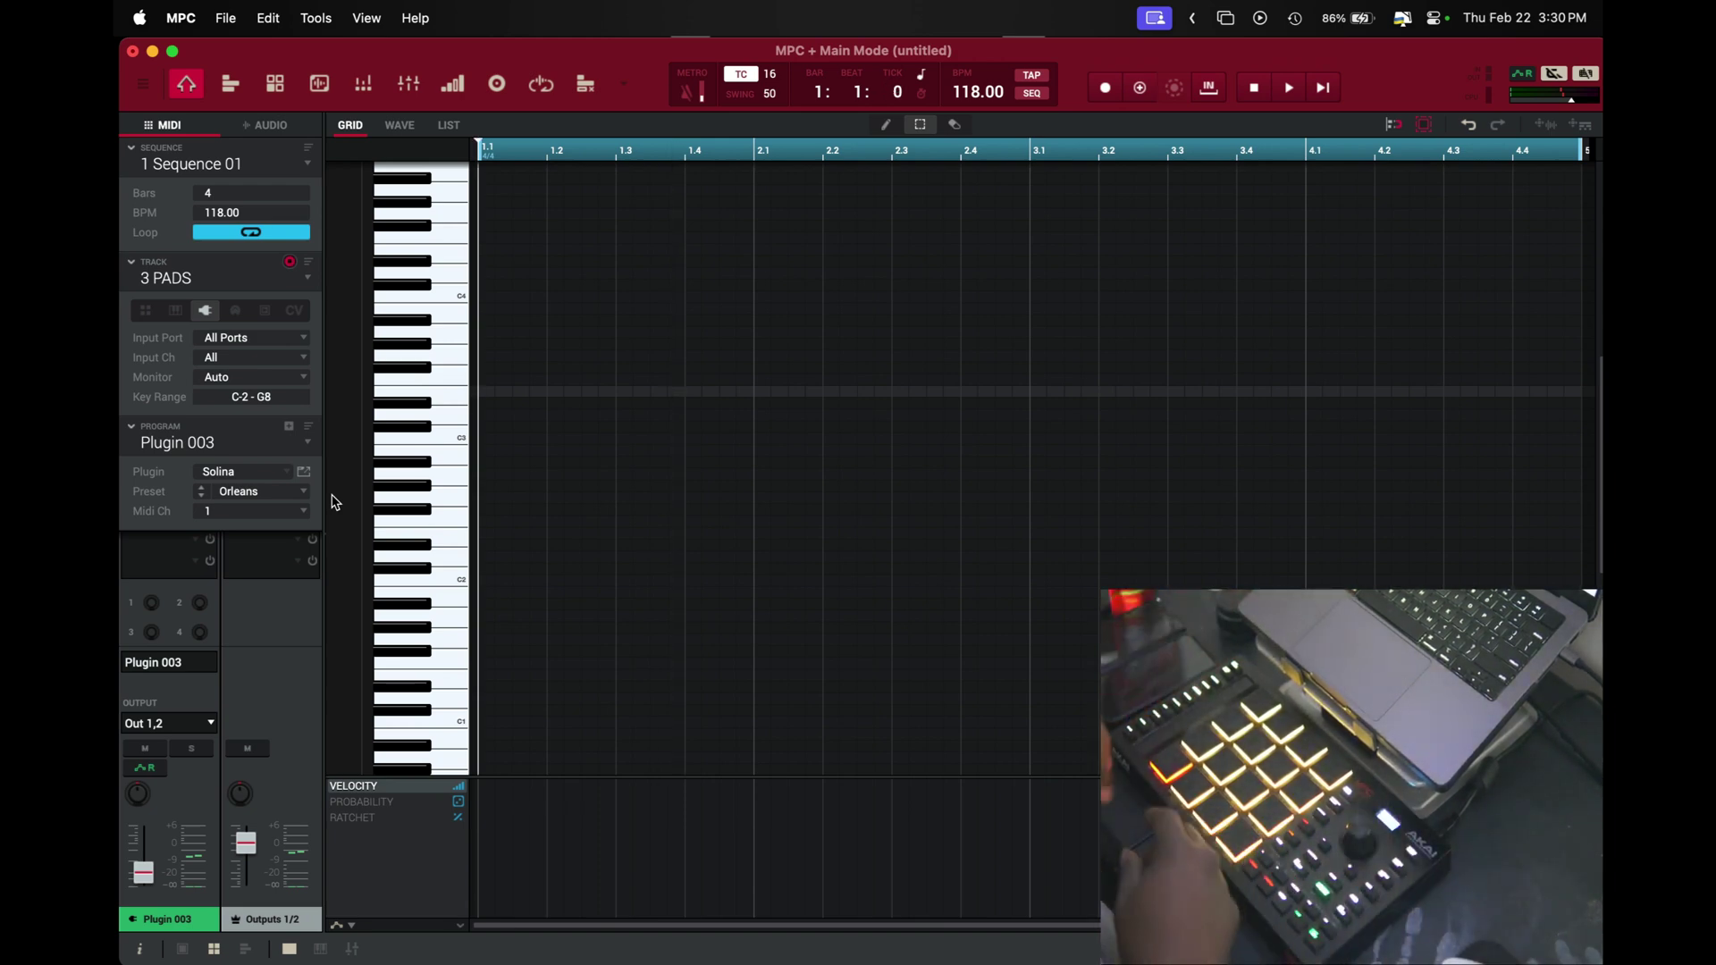
pyautogui.press('super+v')
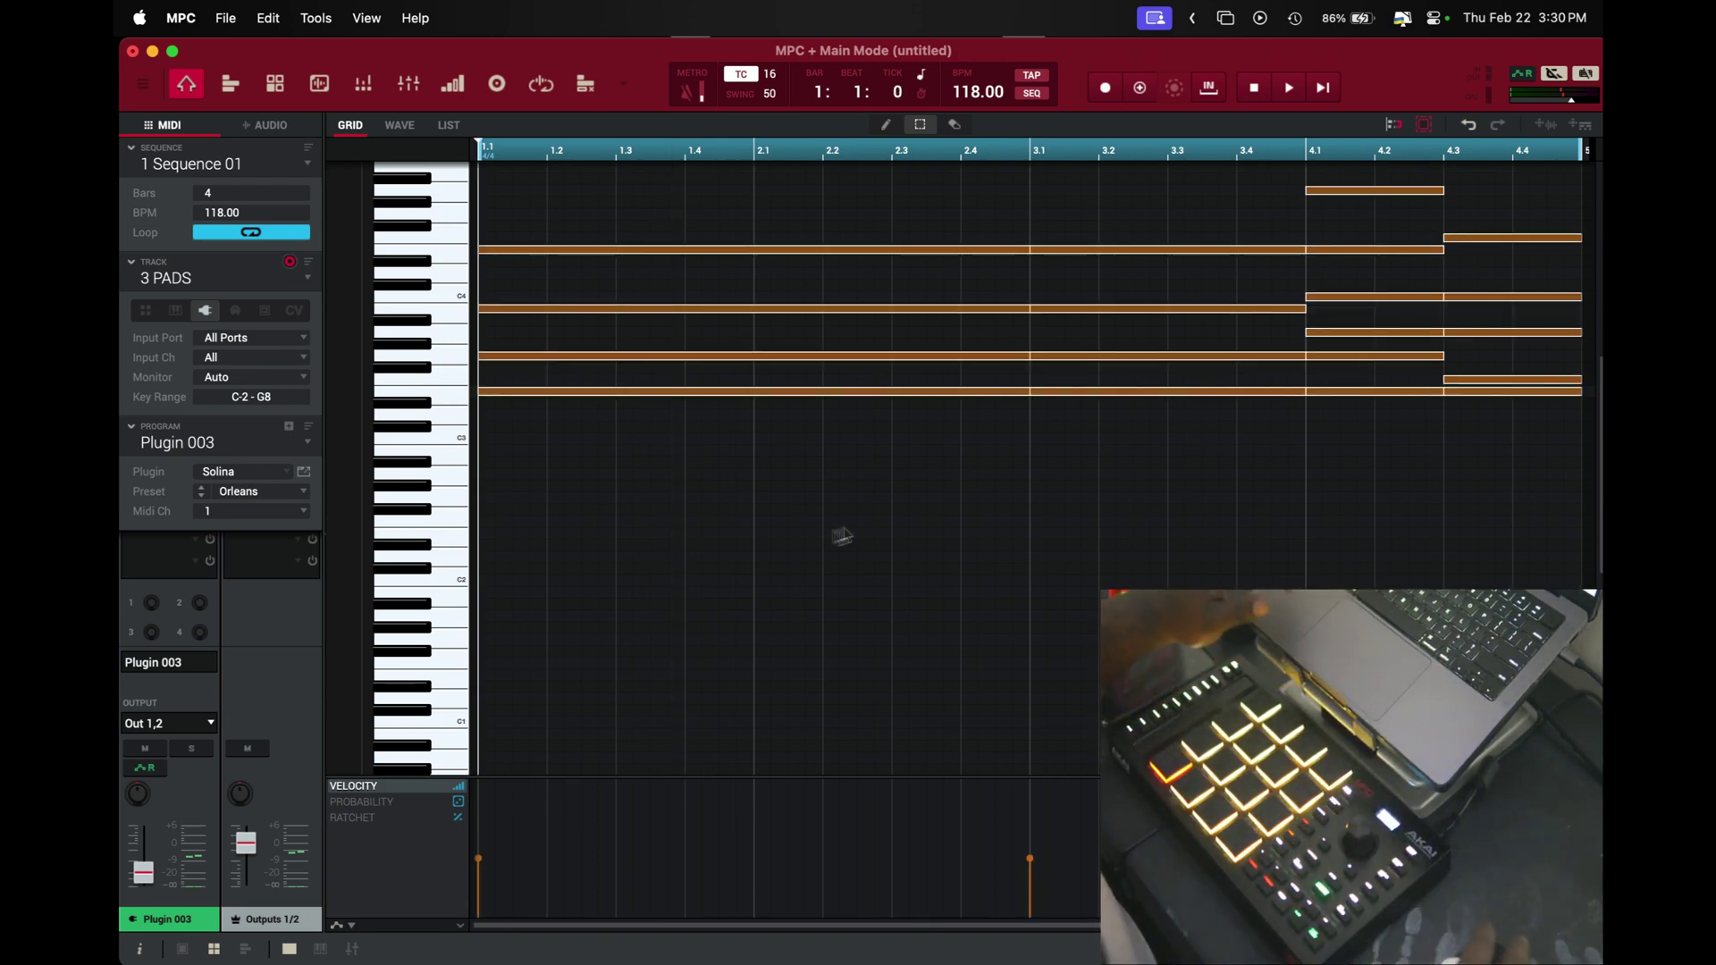
# Shift the highest line of notes in the PADS track down three octaves, and move it back up three octaves
pyautogui.scroll(5, 839, 536)
pyautogui.click(619, 345)
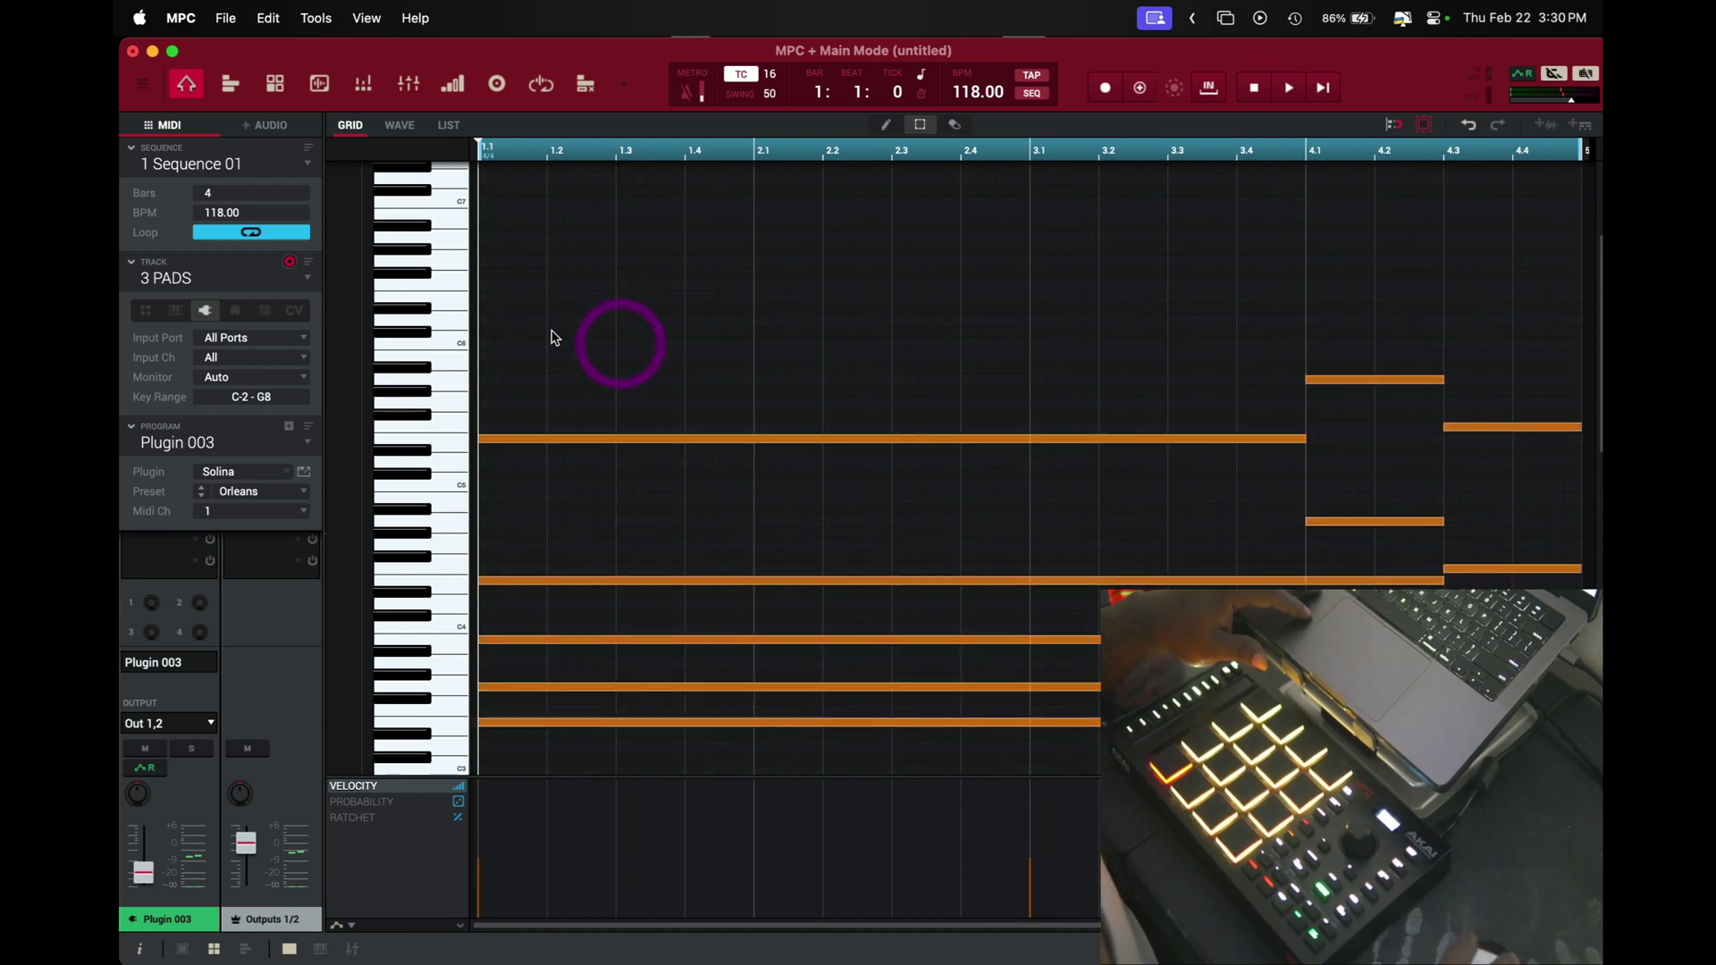
pyautogui.moveTo(551, 330); pyautogui.dragTo(1521, 483)
pyautogui.press('BackSpace')
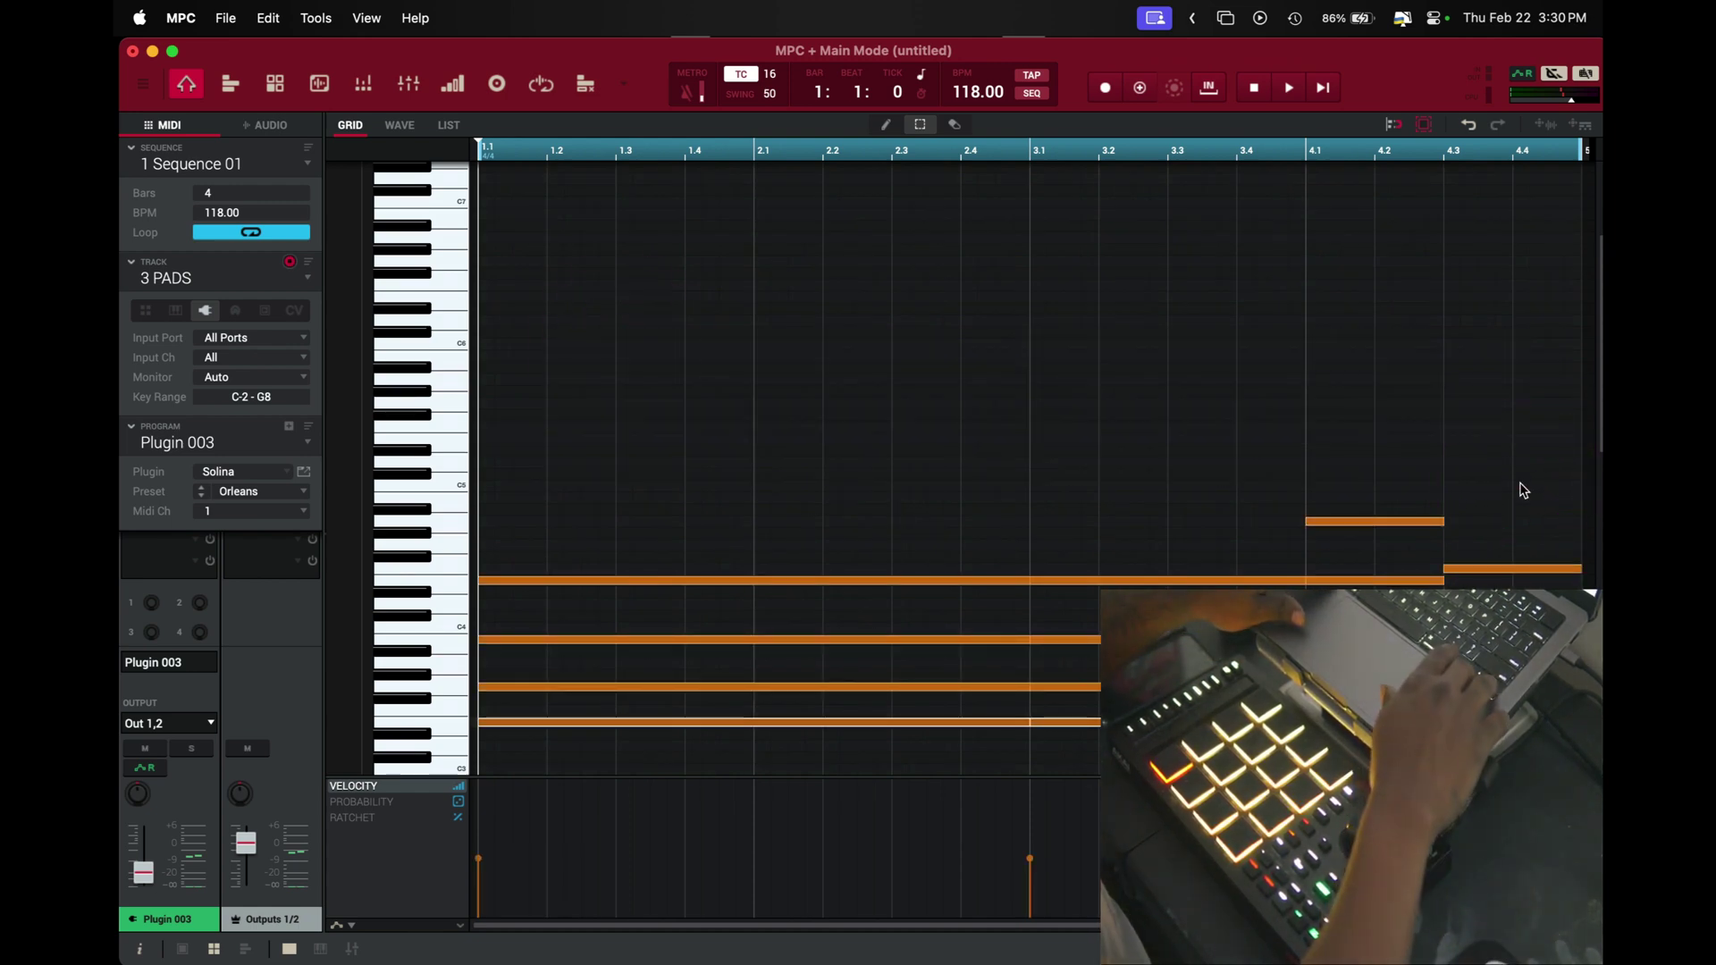
pyautogui.scroll(-4, 1522, 488)
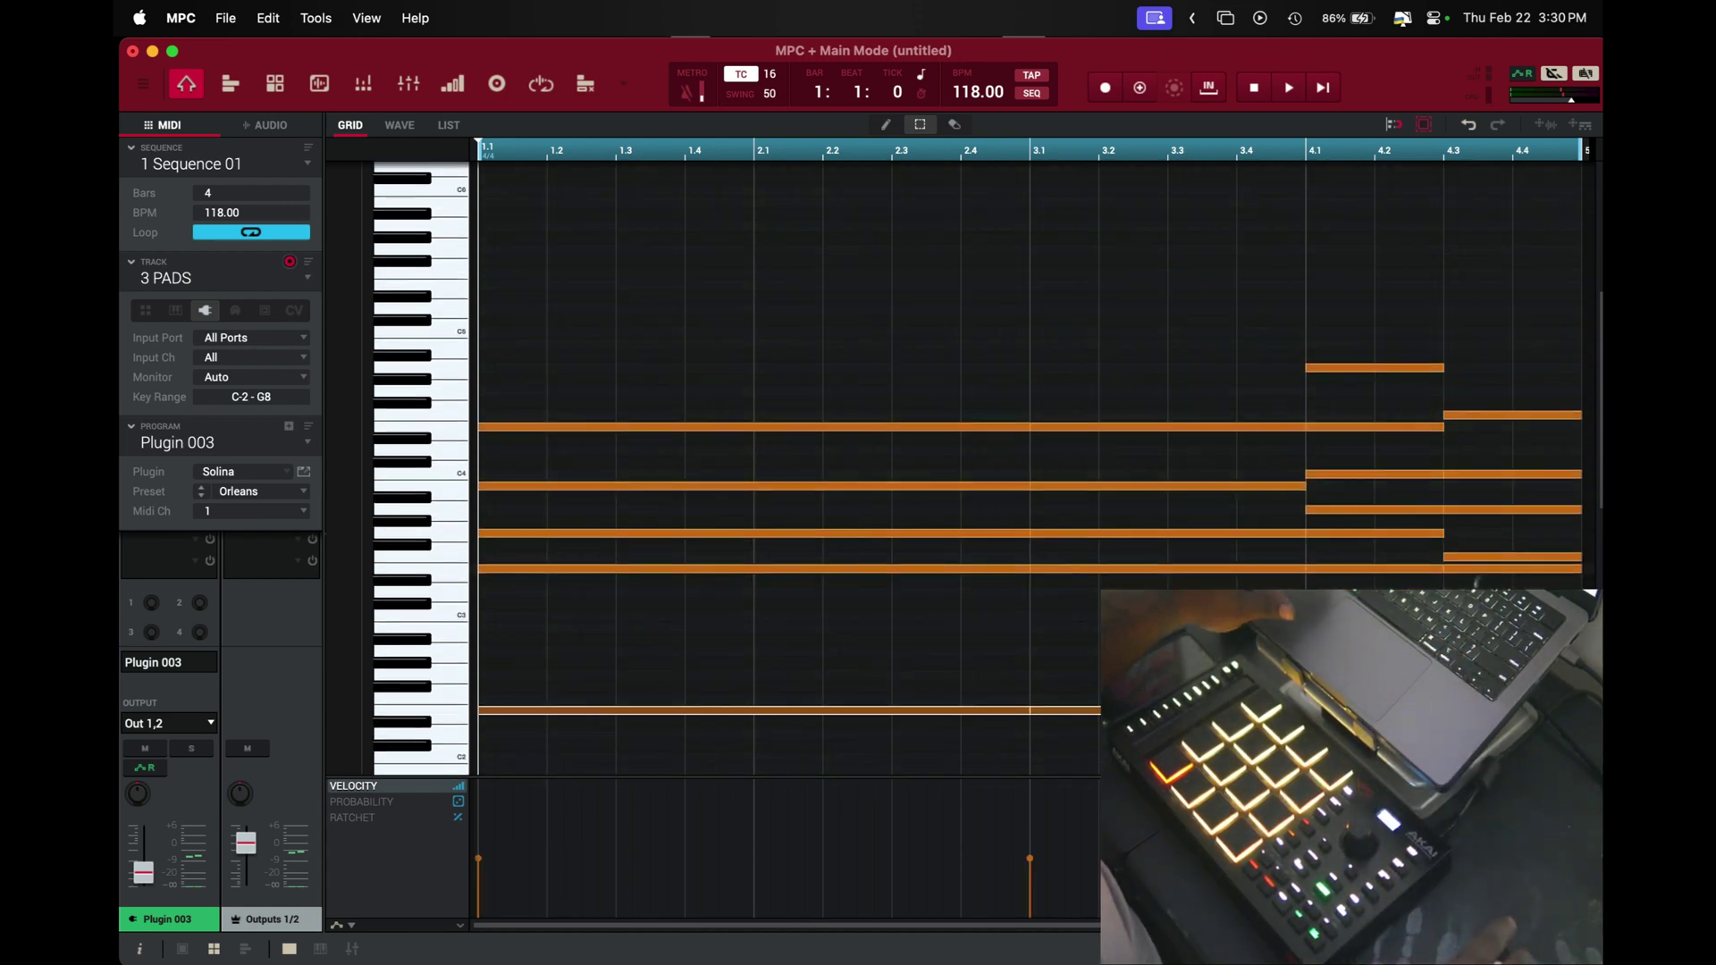
pyautogui.hotkey('shift', 'Up')
pyautogui.hotkey('shift', 'Up')
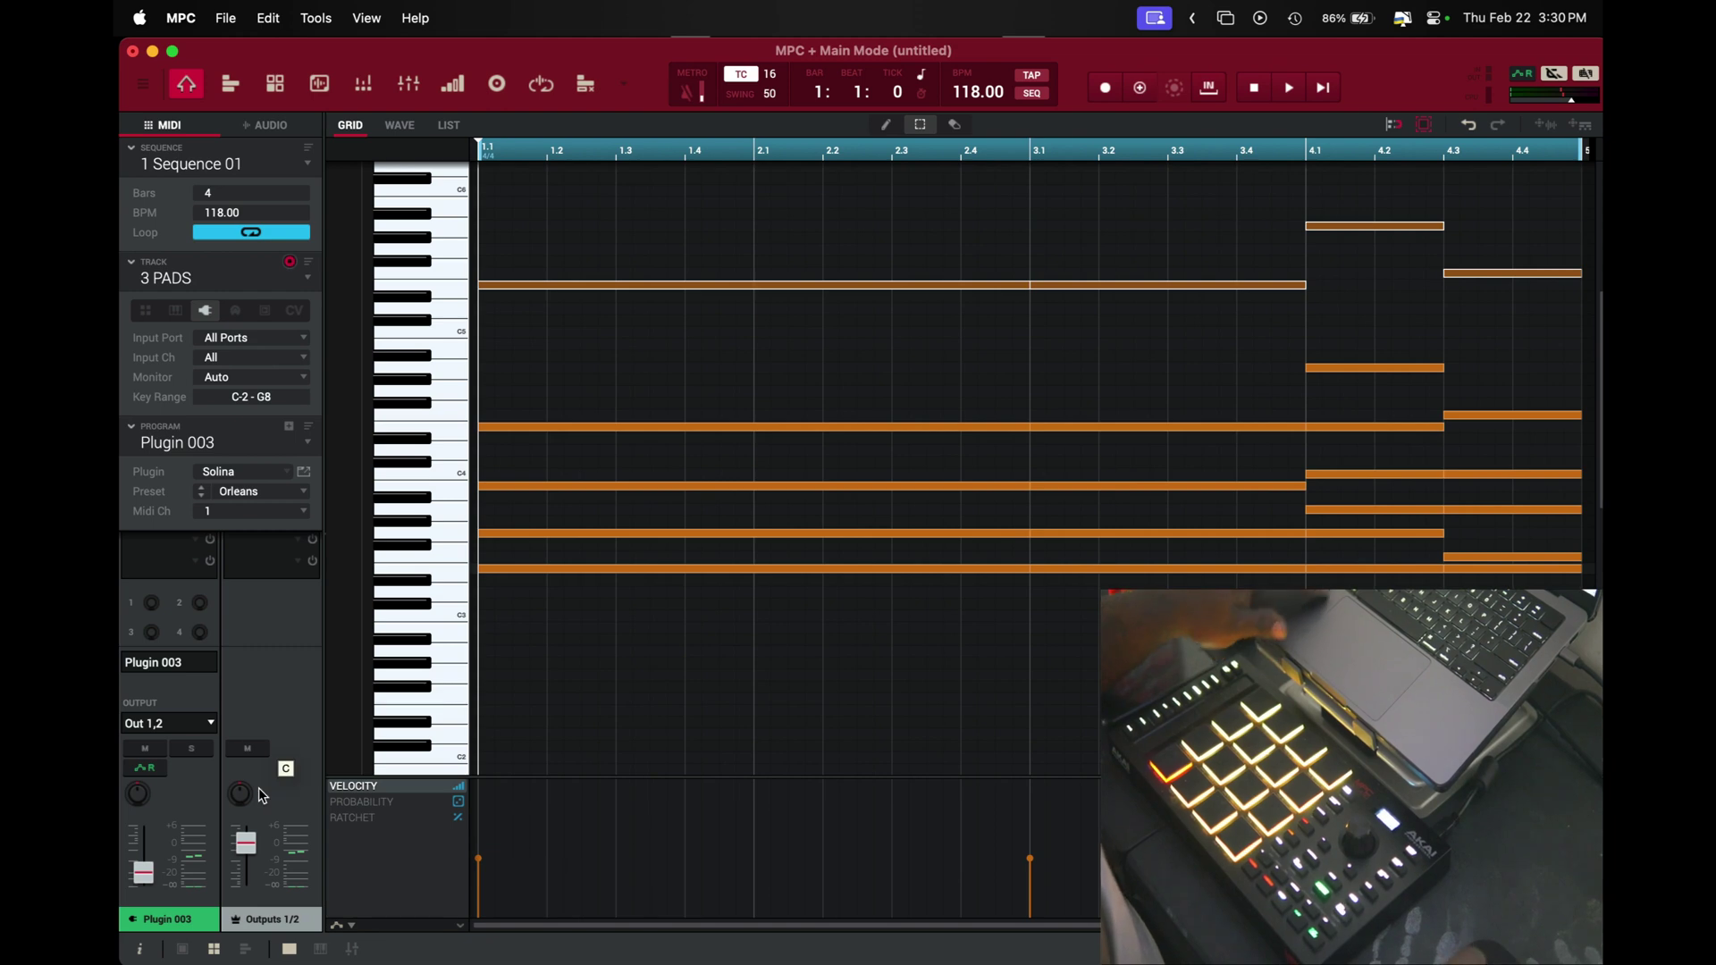
# Open the Flex Beat insert of Plugin 003 from the channel mixer, and view the PADS track's Solina plugin with the Orleans preset
pyautogui.click(409, 84)
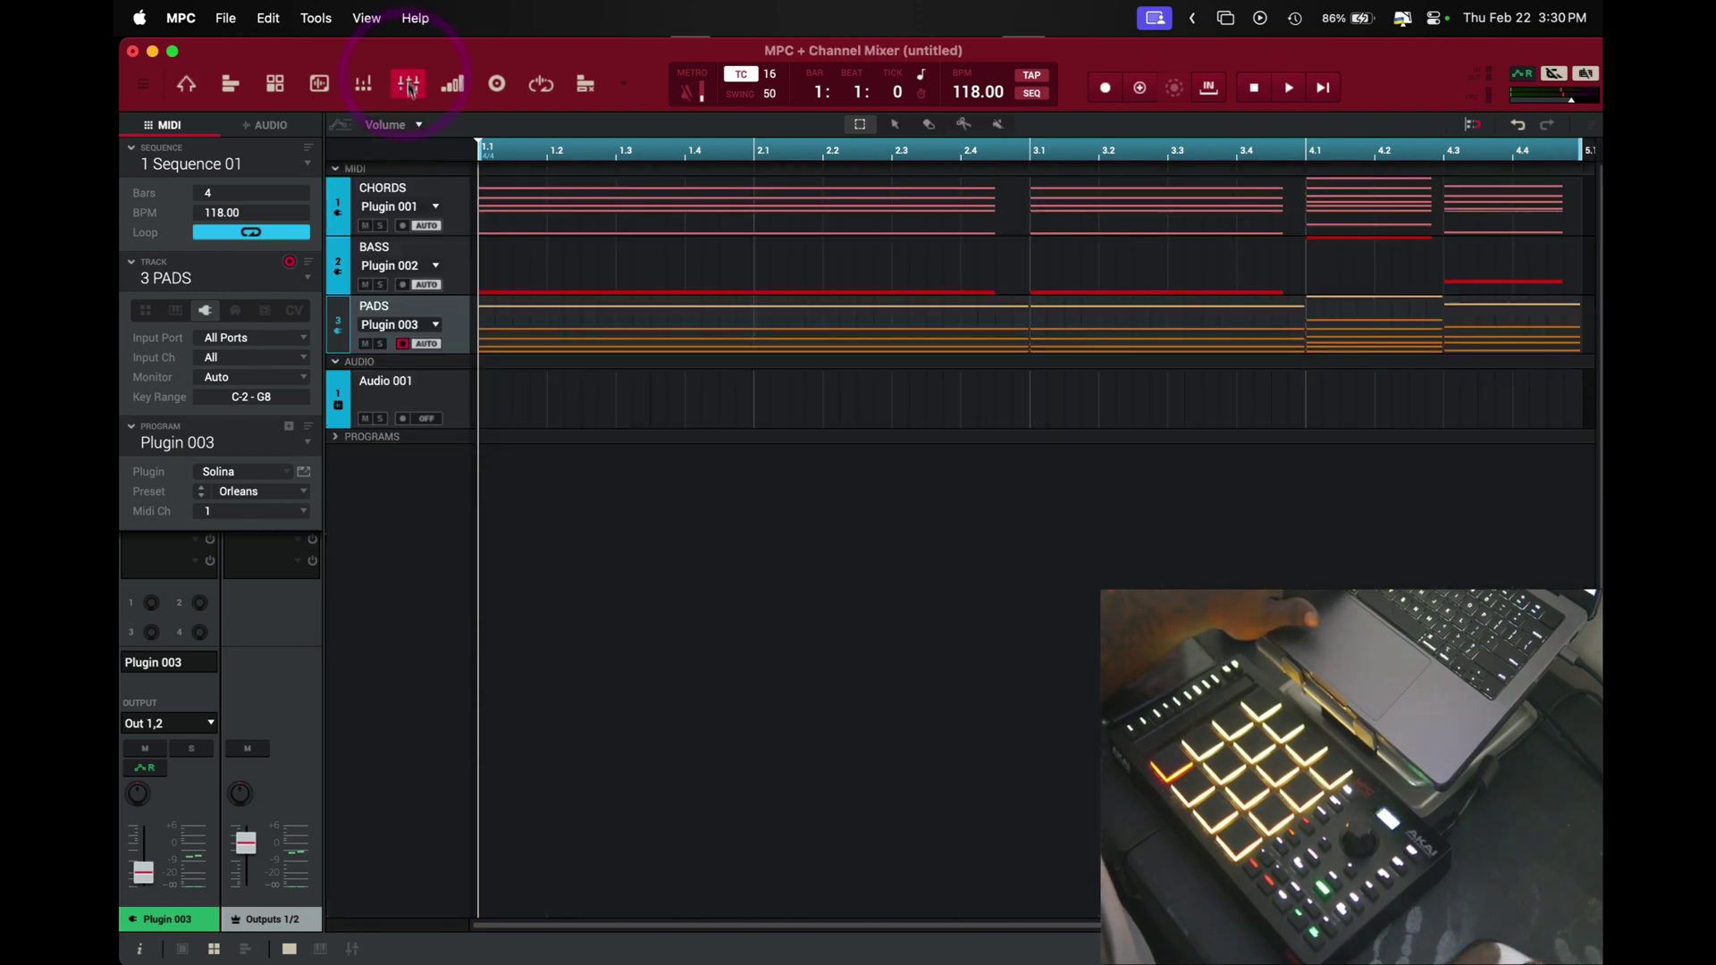
pyautogui.scroll(5, 583, 729)
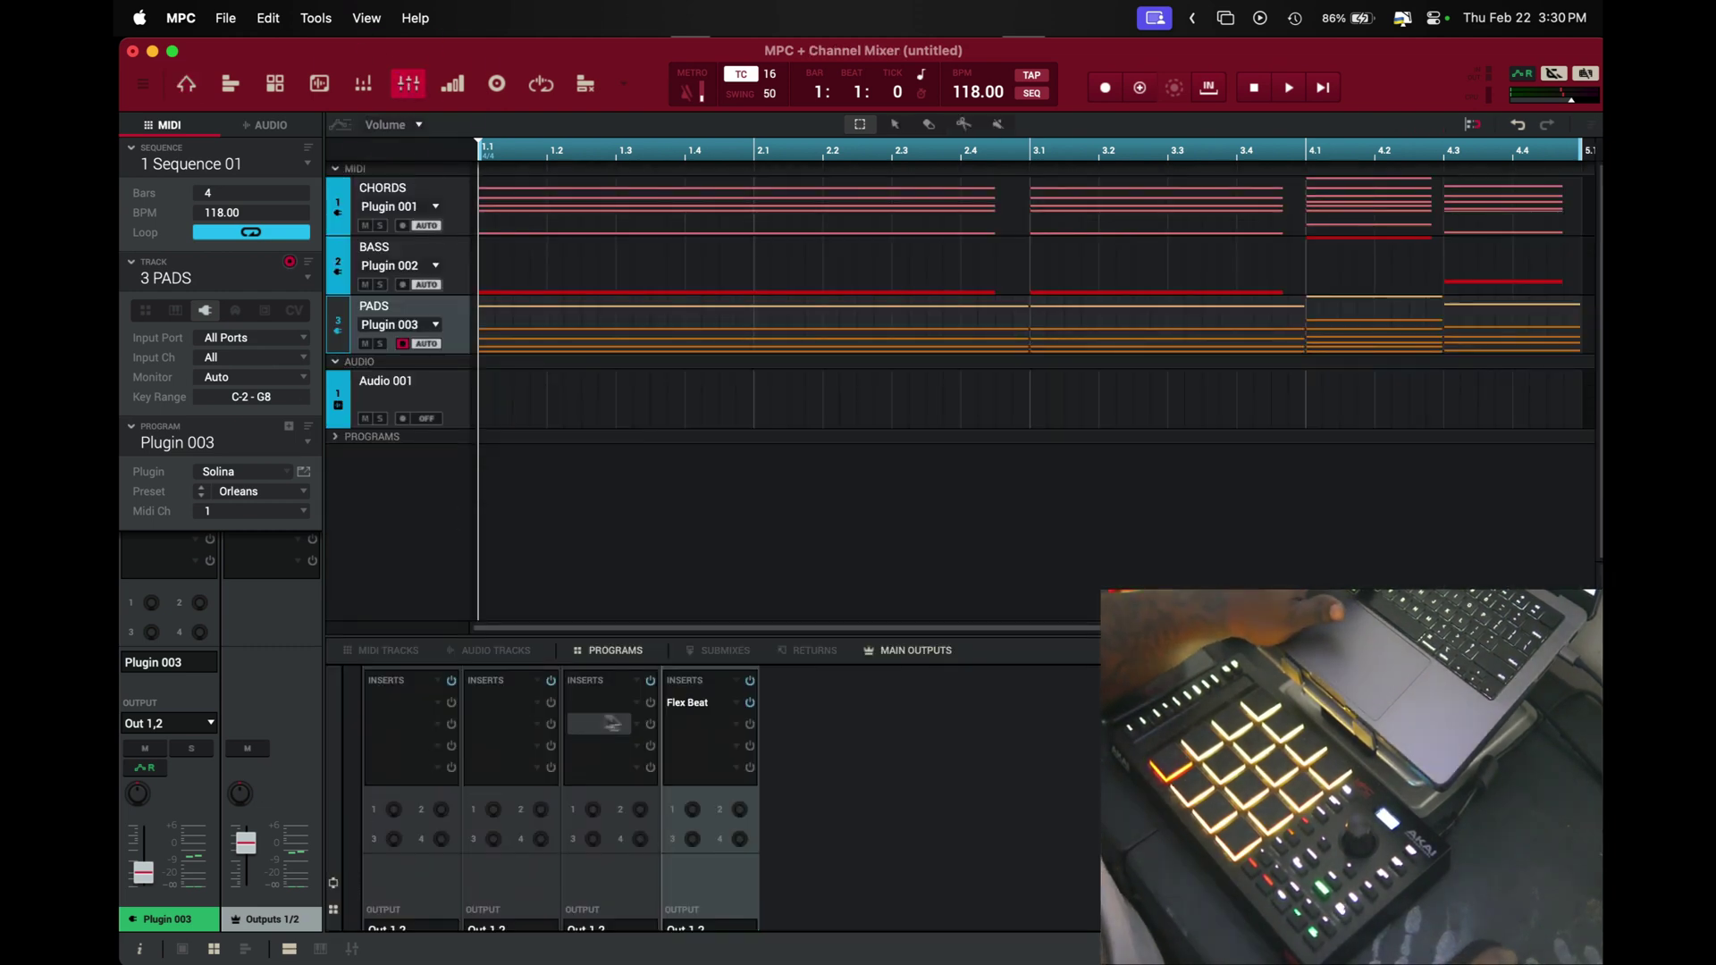
pyautogui.doubleClick(702, 706)
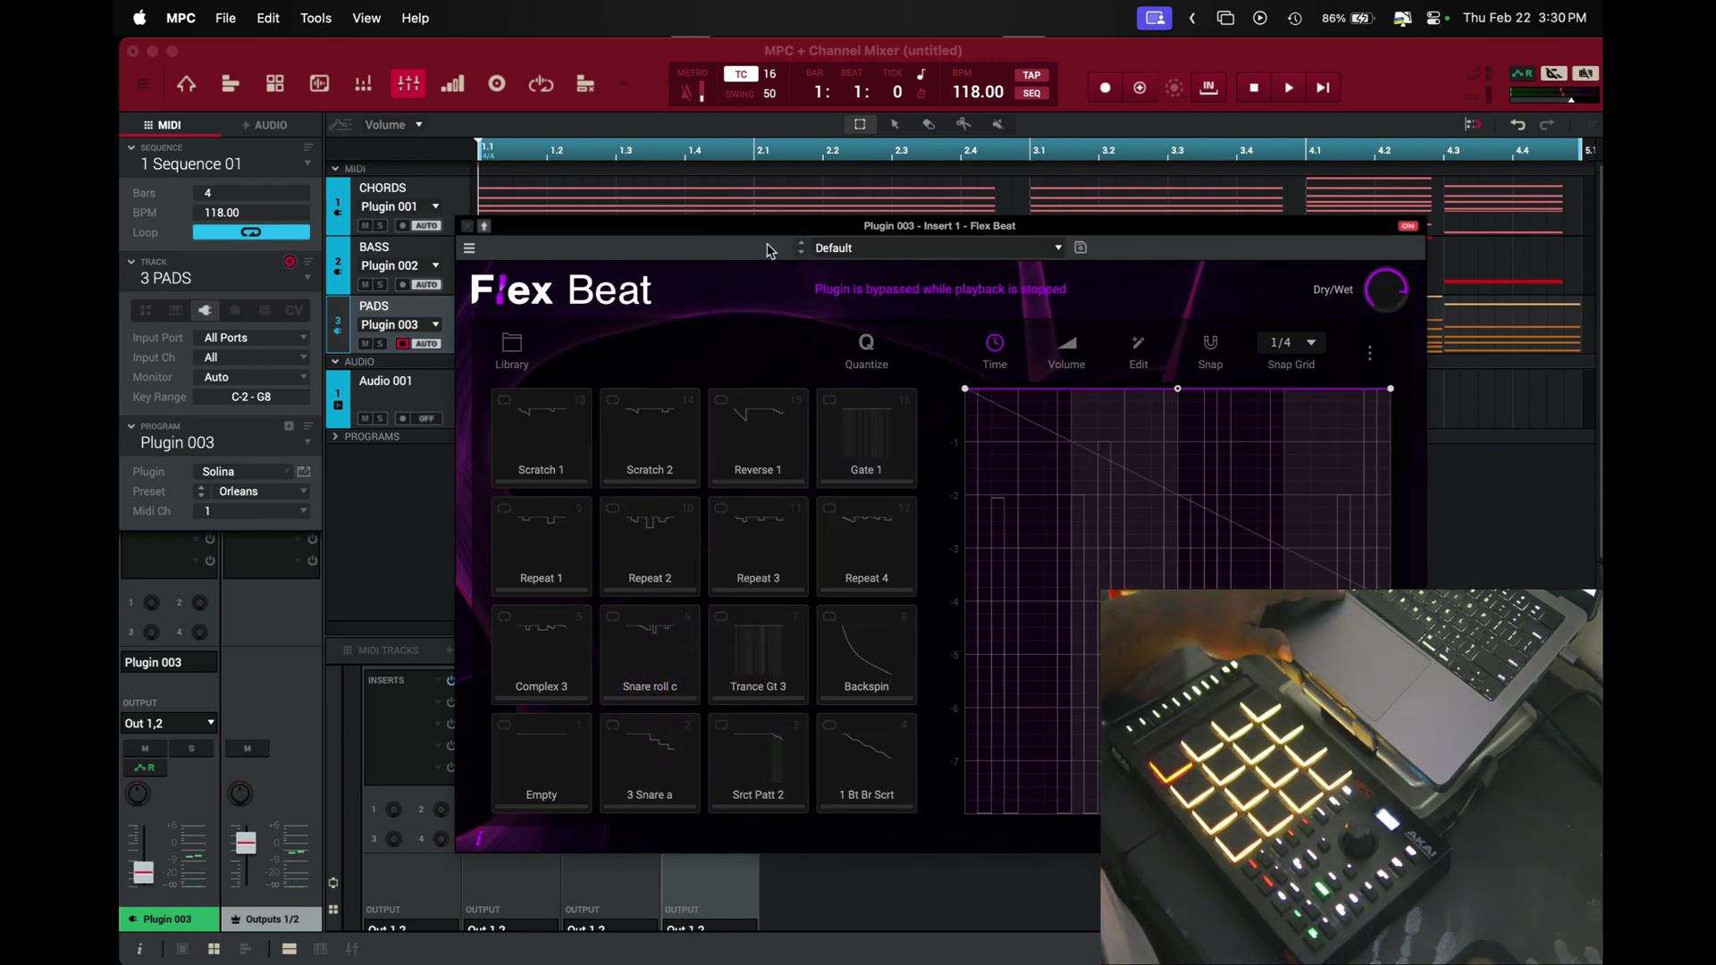
pyautogui.moveTo(766, 235); pyautogui.dragTo(759, 308)
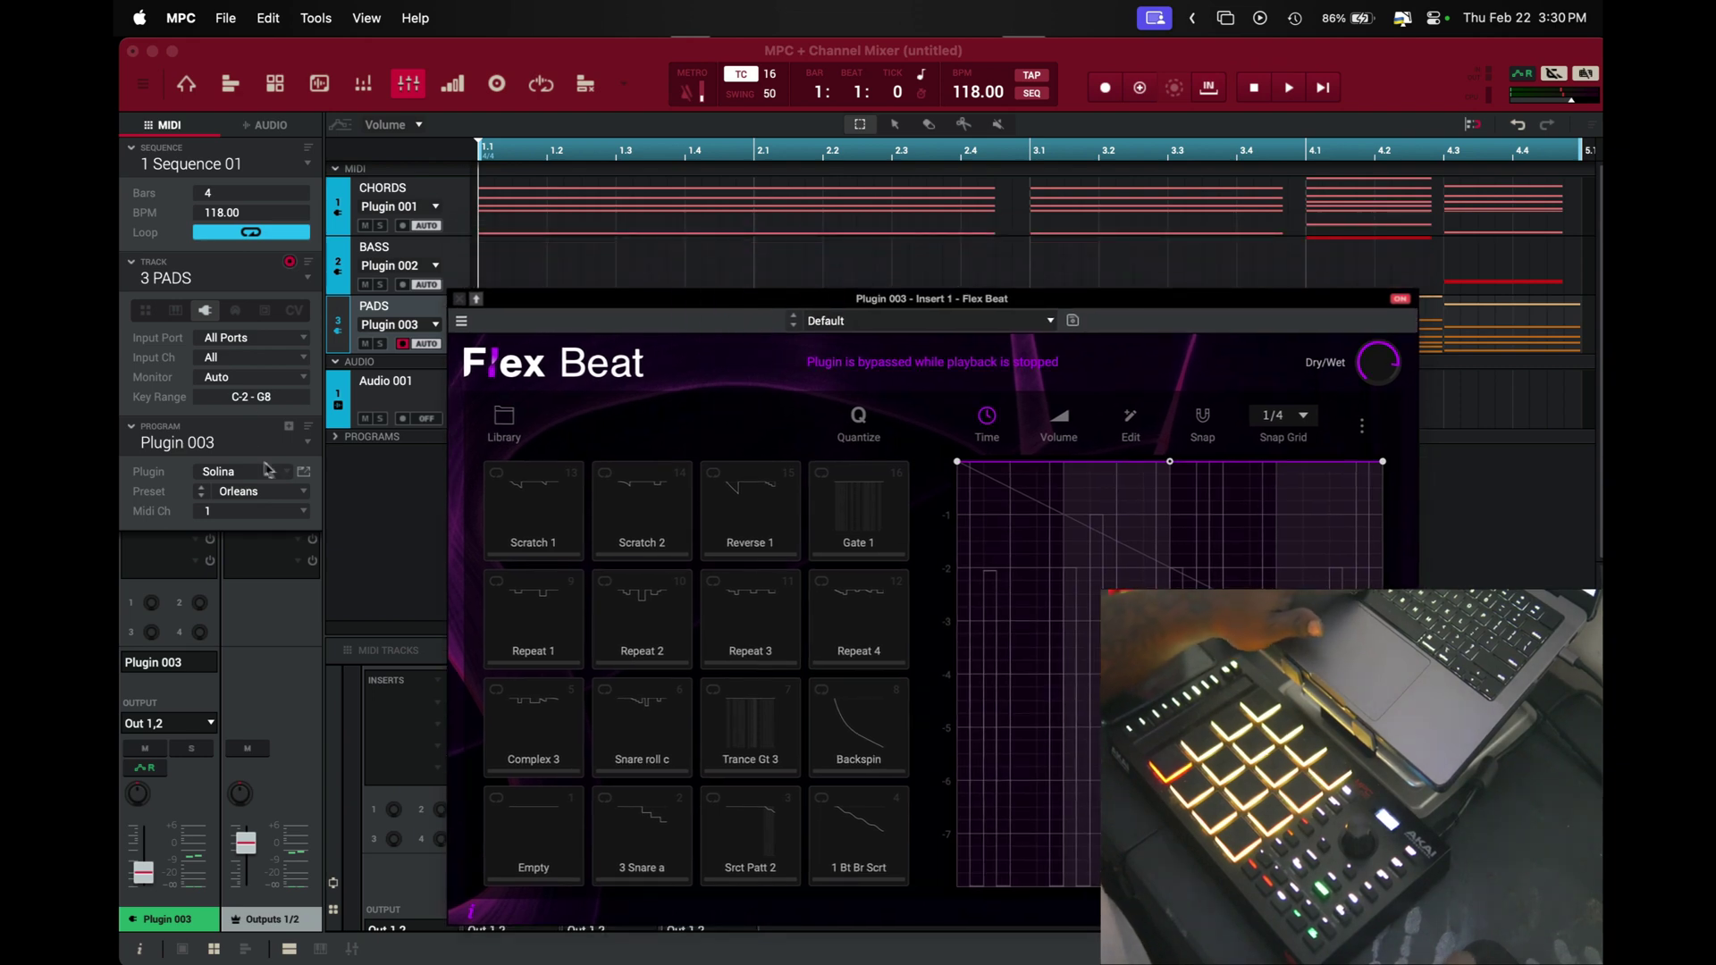
pyautogui.click(303, 476)
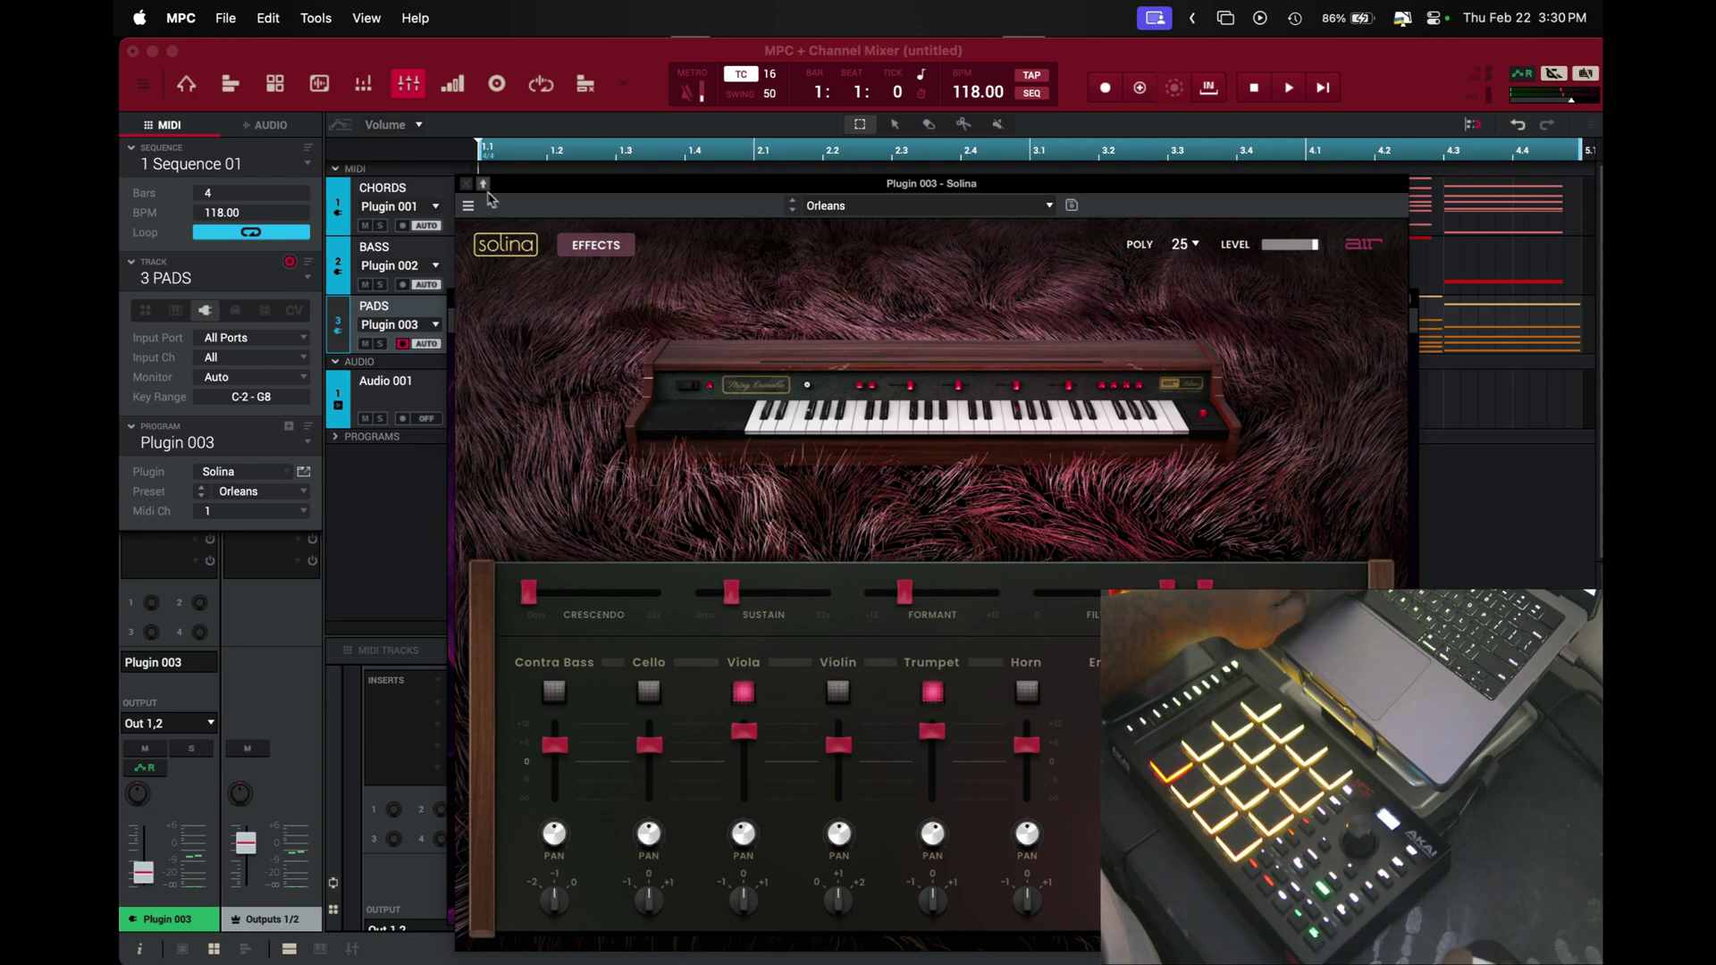
pyautogui.click(461, 185)
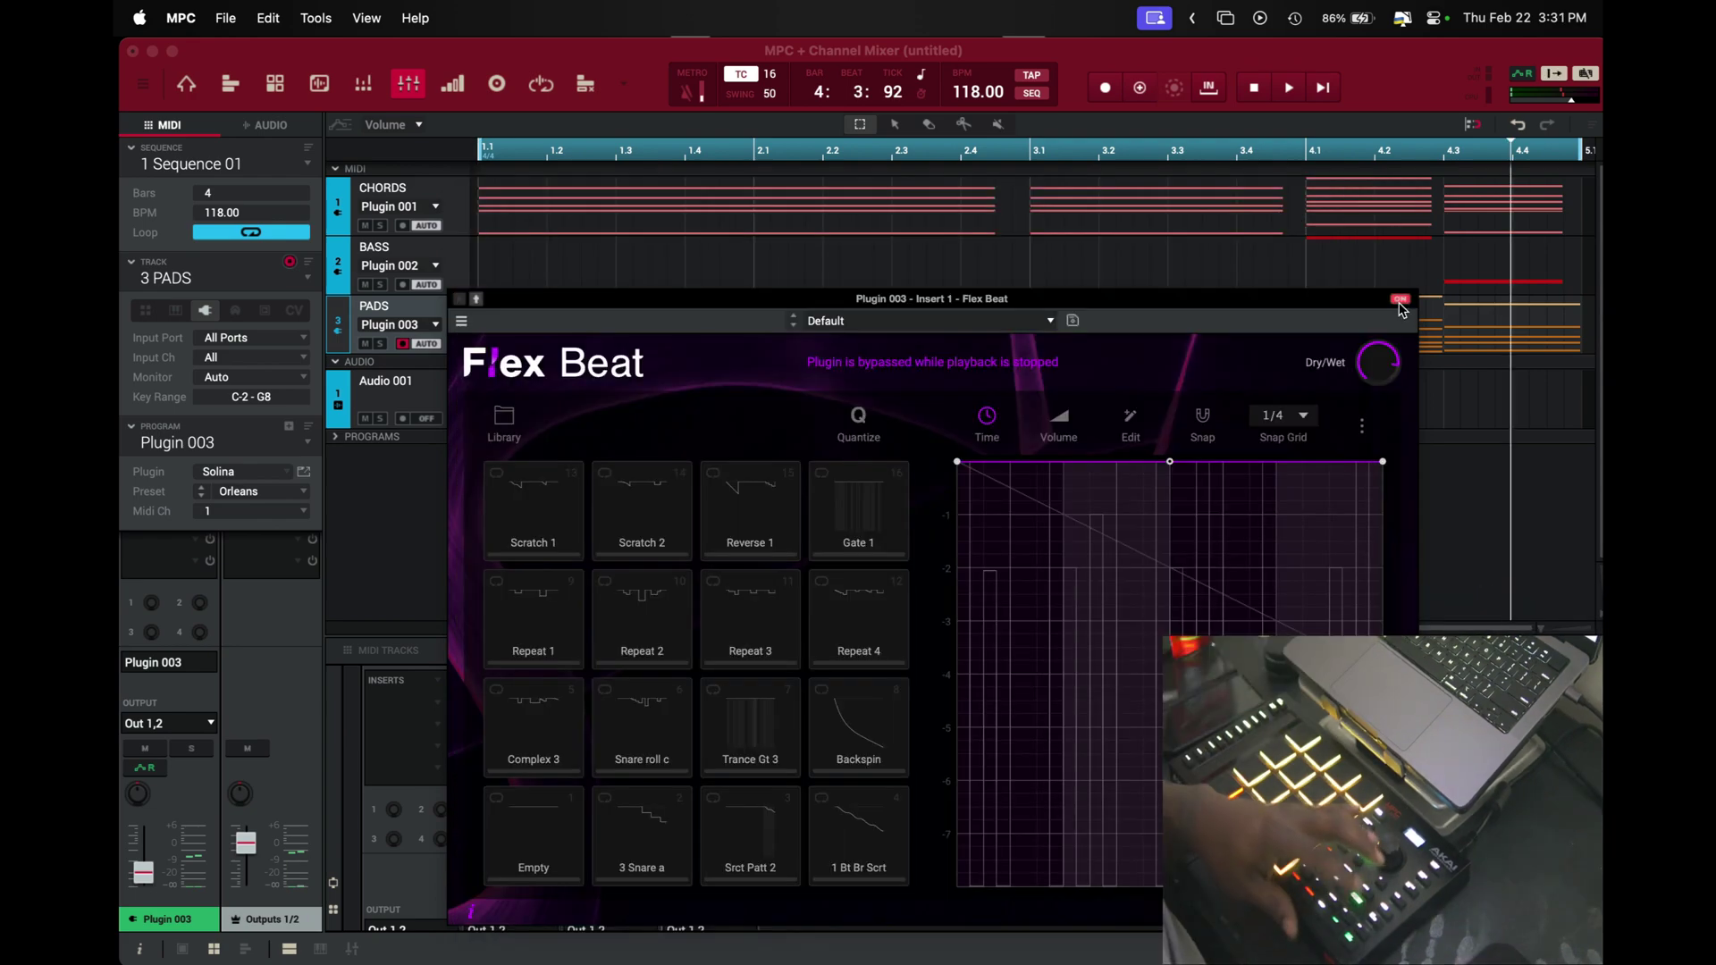
# Play the sequence with the pads, close the Flex Beat window, switch to the track view, and stop playback
pyautogui.press('space')
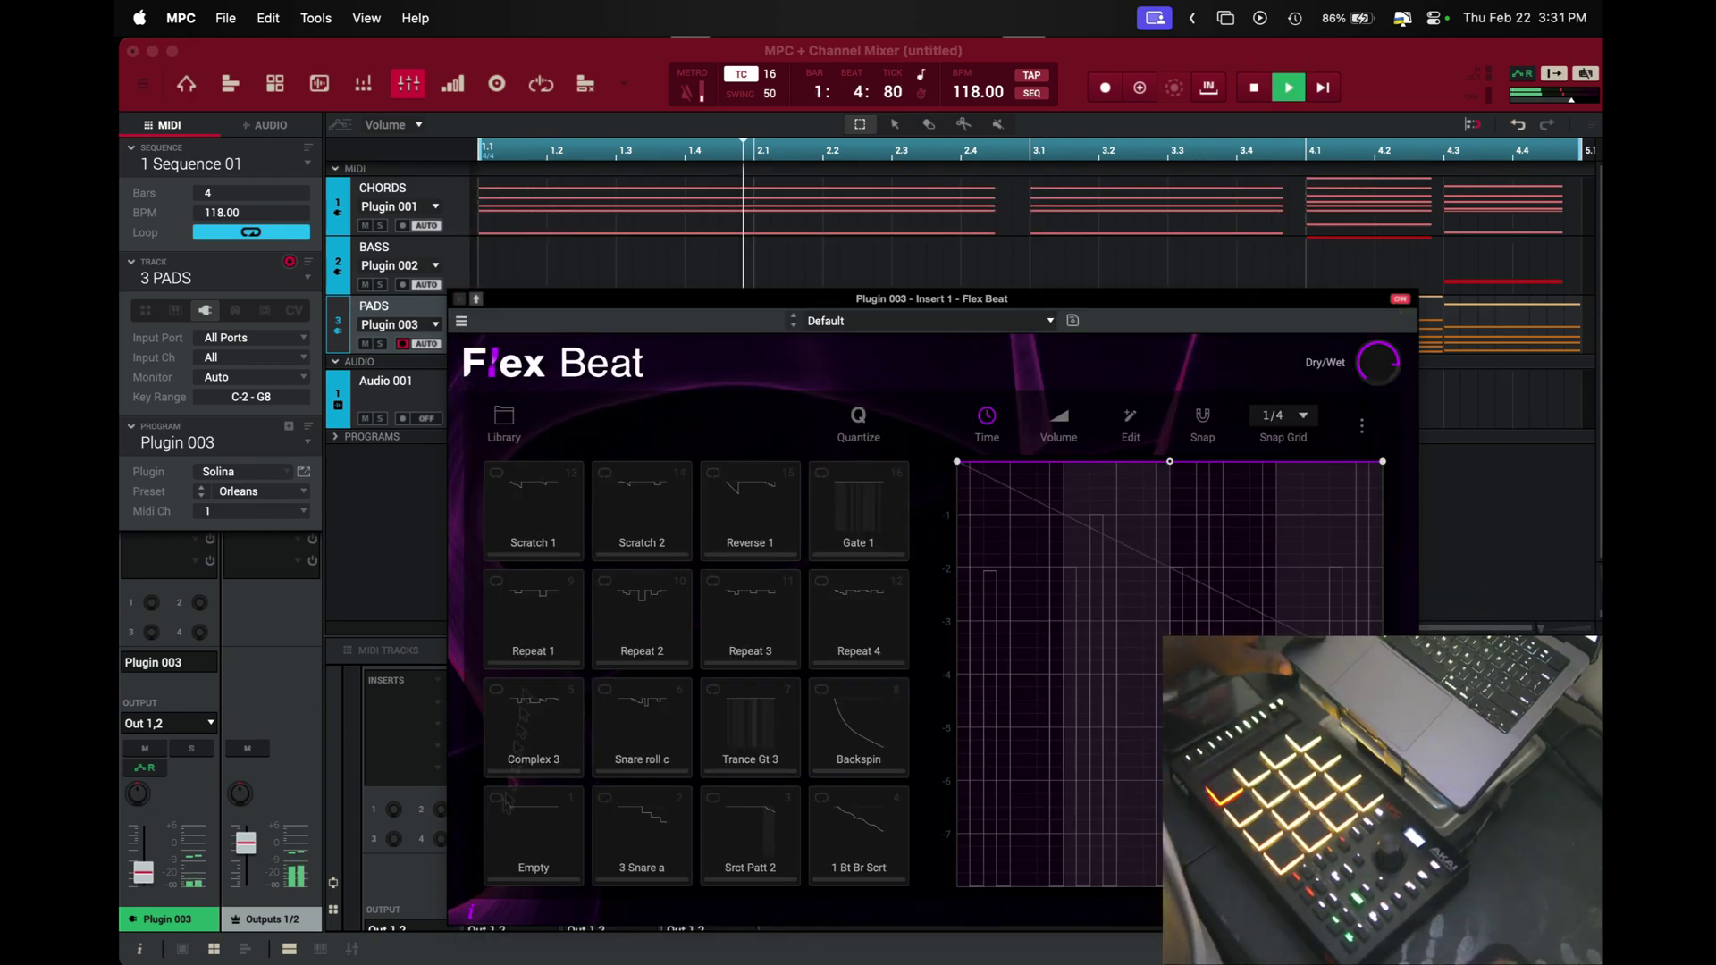
pyautogui.click(459, 299)
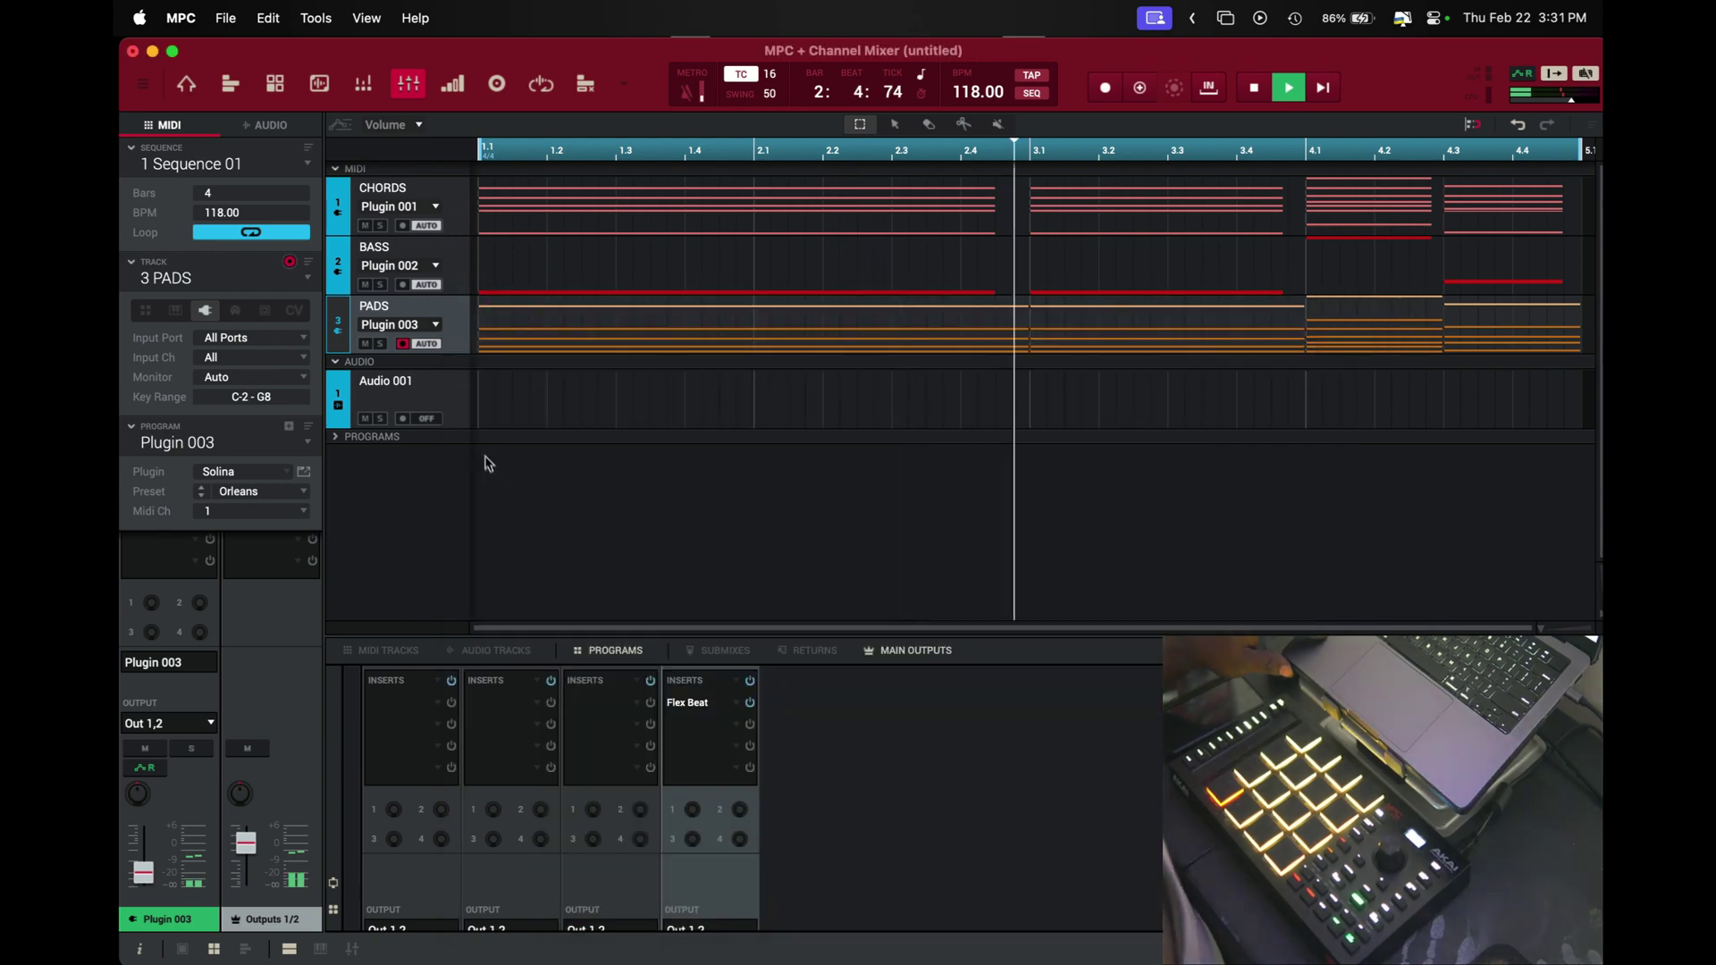
pyautogui.click(465, 319)
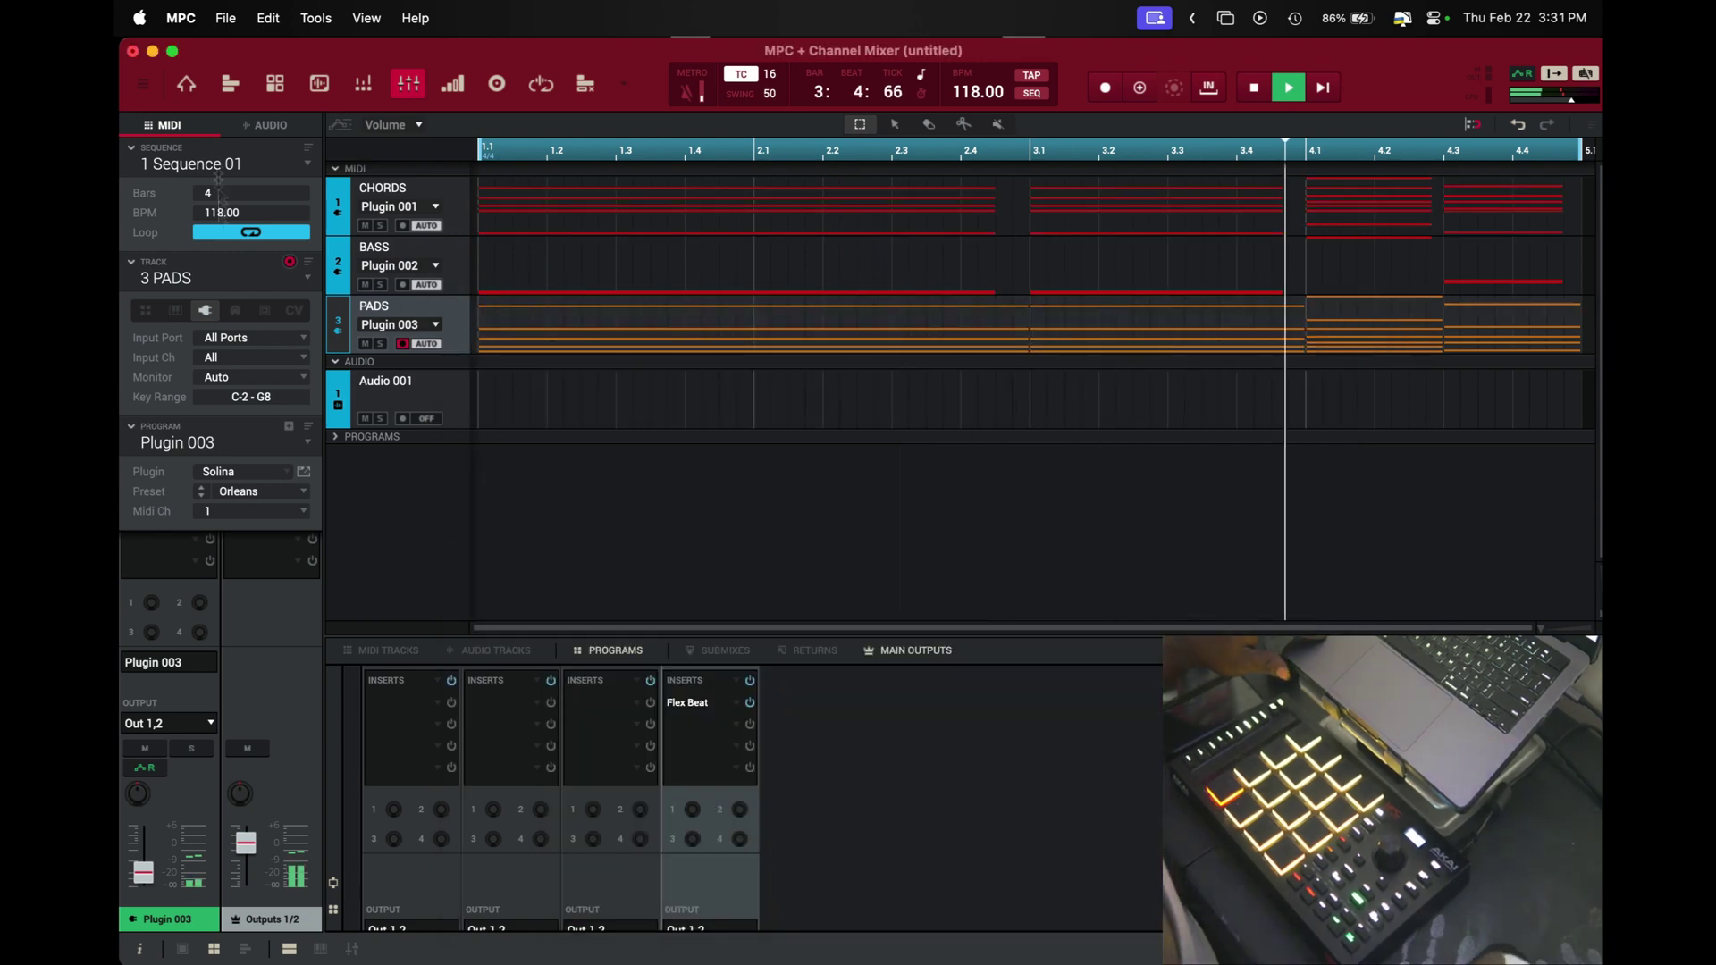
pyautogui.click(232, 87)
pyautogui.press('space')
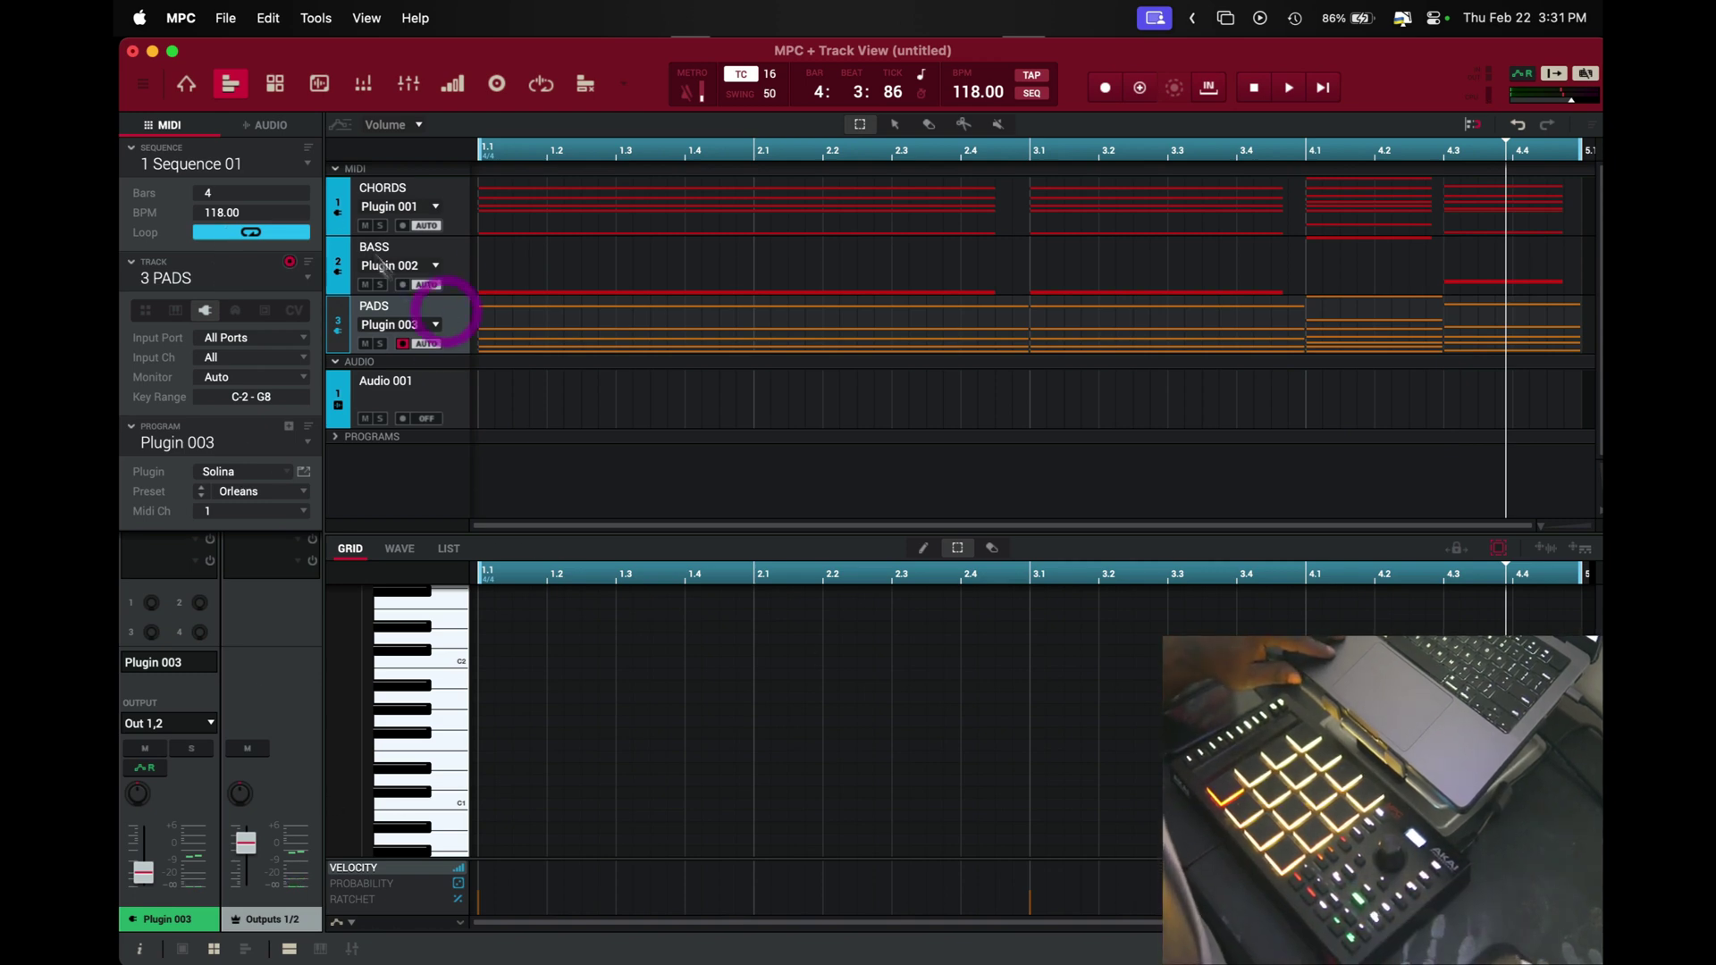
# Show the PADS track's notes in the track view's grid, and select all of them for velocity editing
pyautogui.click(188, 83)
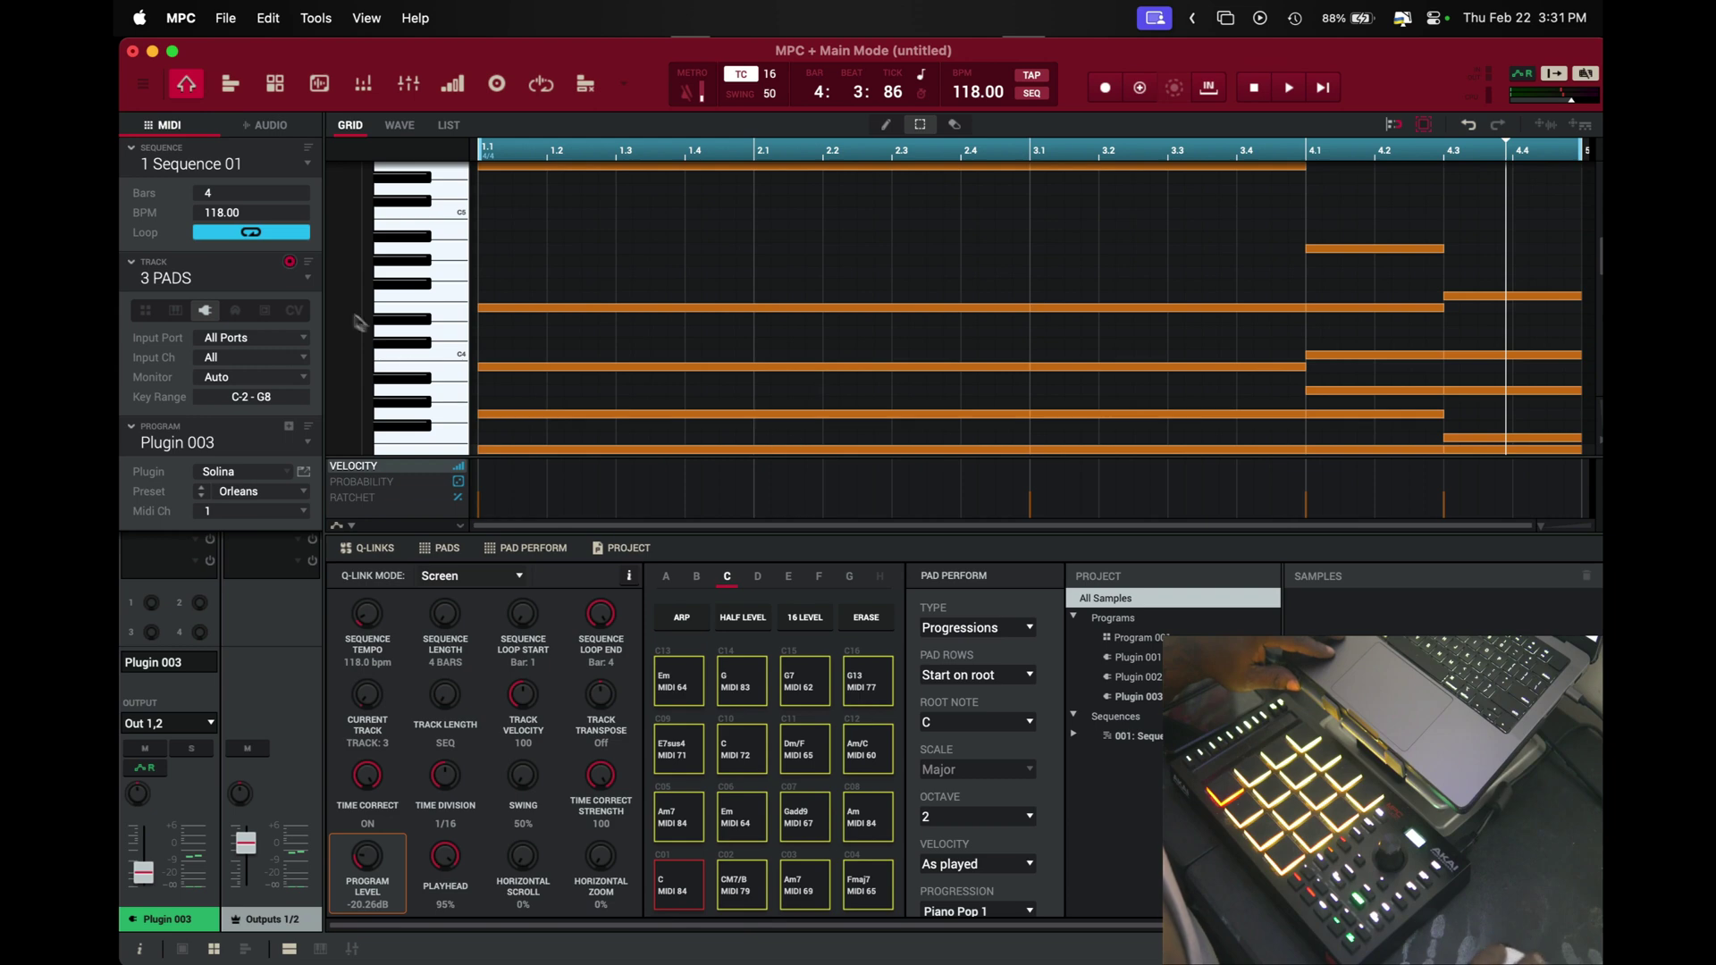
pyautogui.click(232, 85)
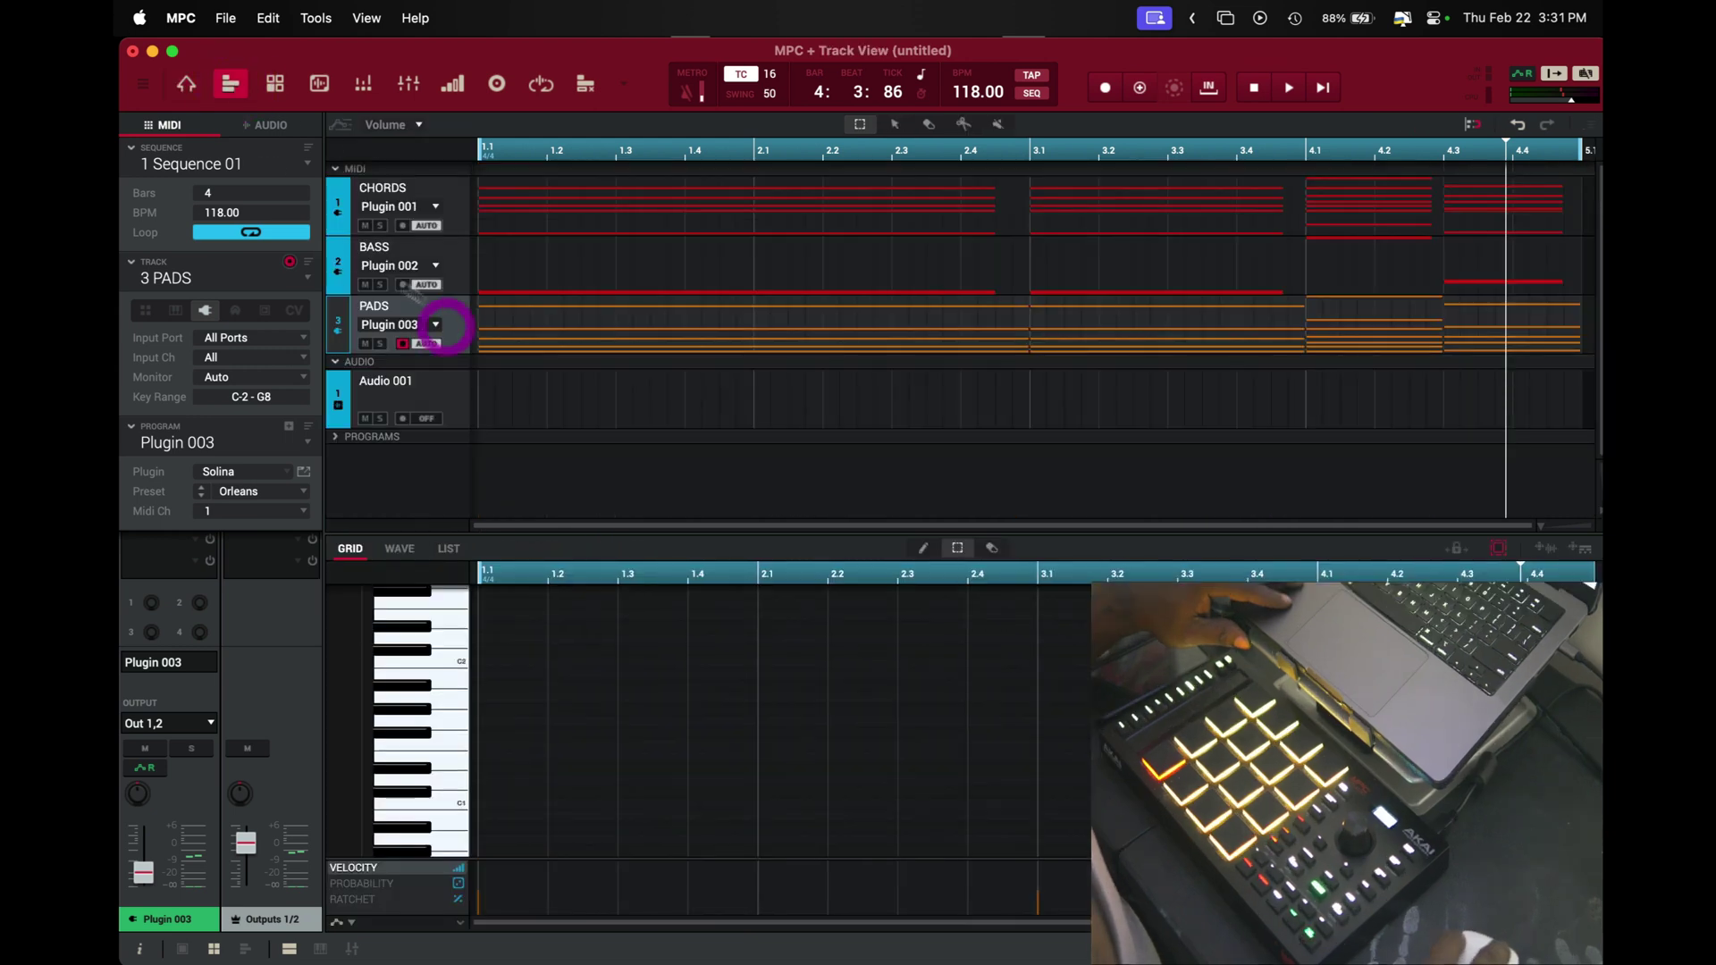
pyautogui.scroll(-4, 954, 676)
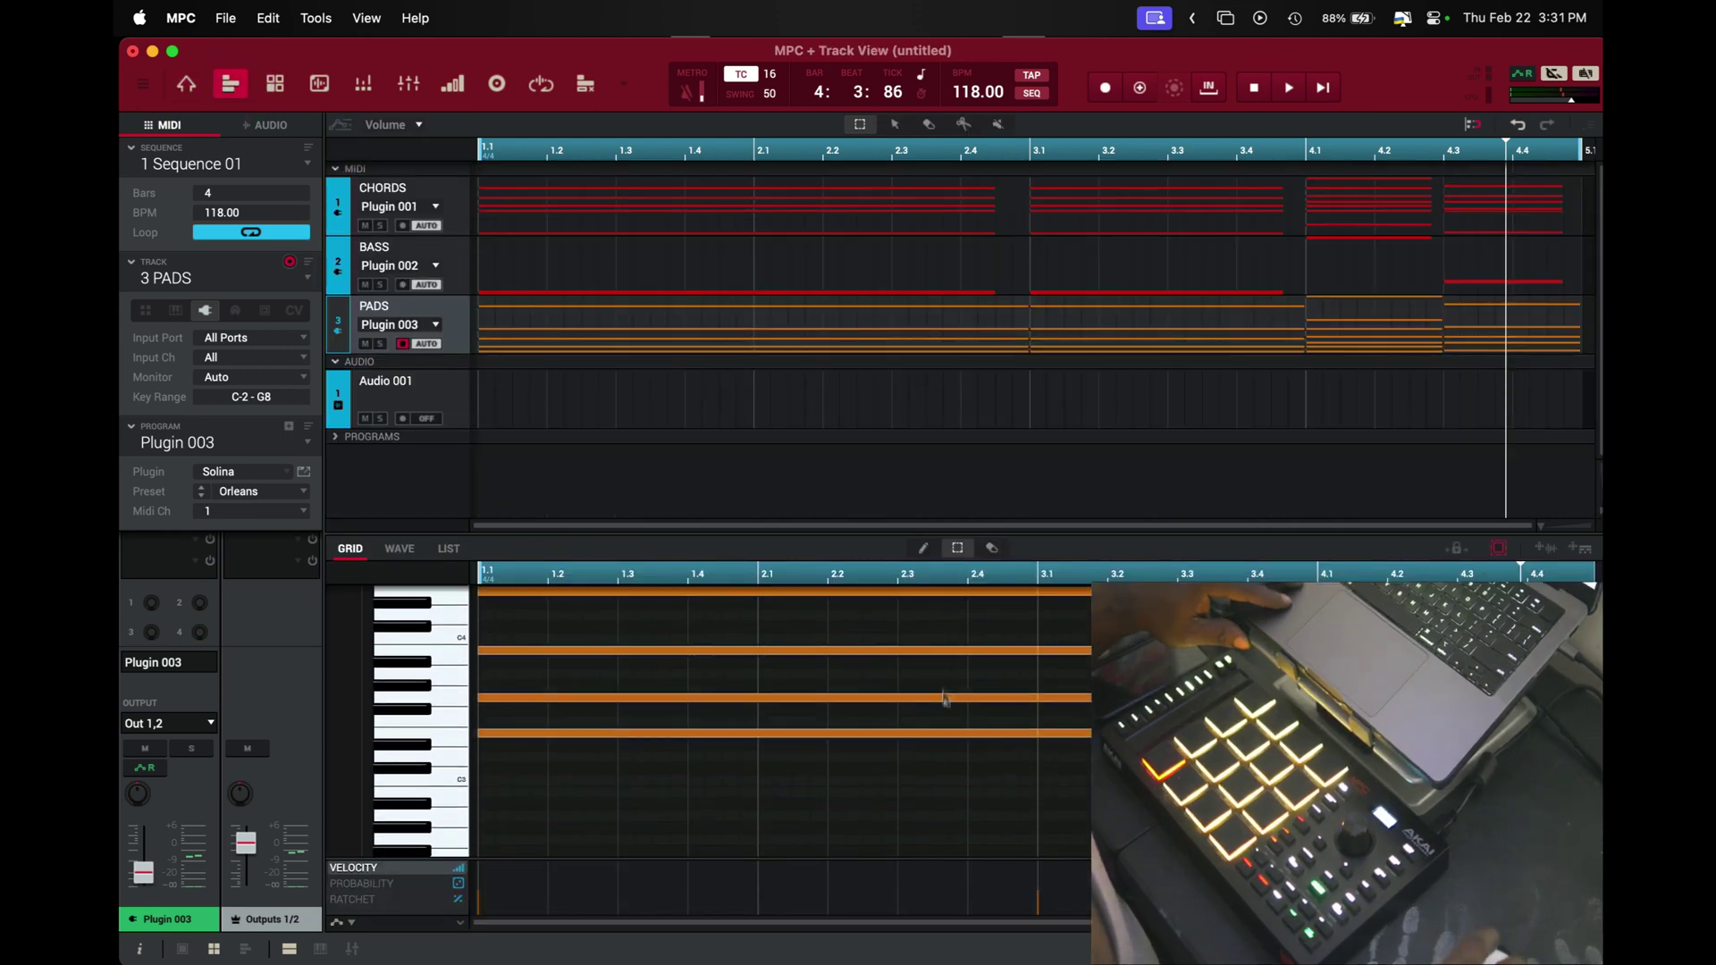
pyautogui.click(1004, 772)
pyautogui.press('super+a')
pyautogui.moveTo(1039, 896)
pyautogui.mouseDown()
pyautogui.moveTo(1042, 874)
pyautogui.moveTo(1039, 897)
pyautogui.mouseUp()
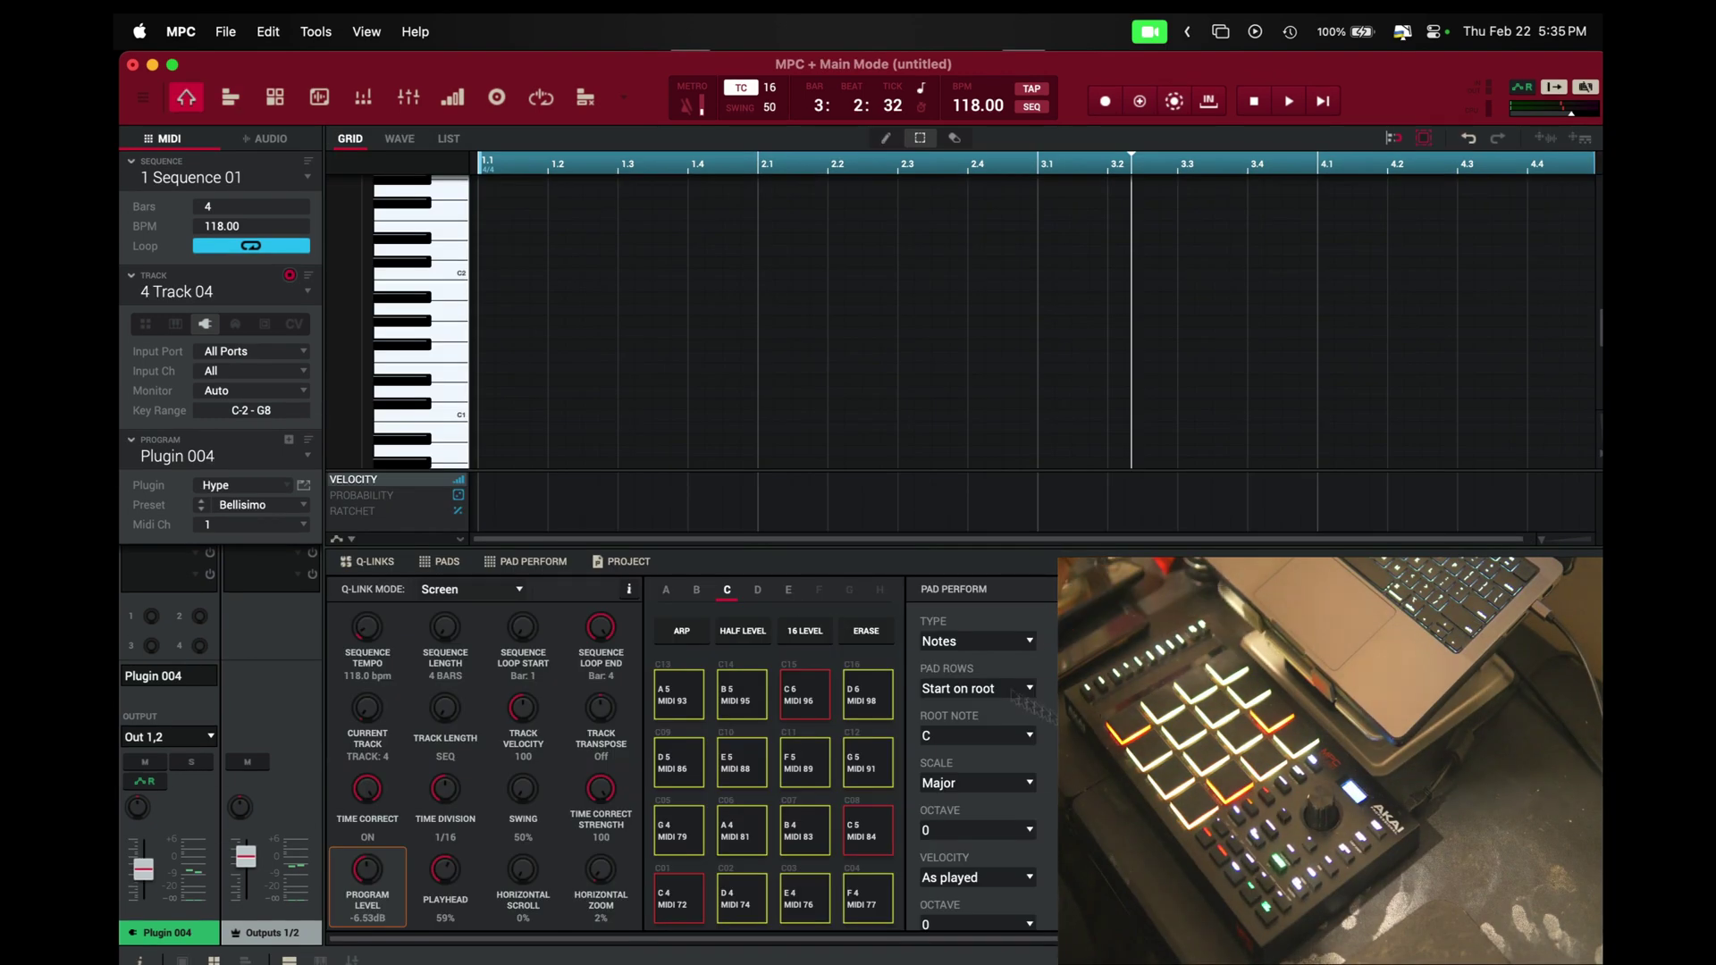
# View the Hype plugin with the Bellisimo preset on Track 04, close it, and play the sequence to hear the track's melody
pyautogui.click(304, 485)
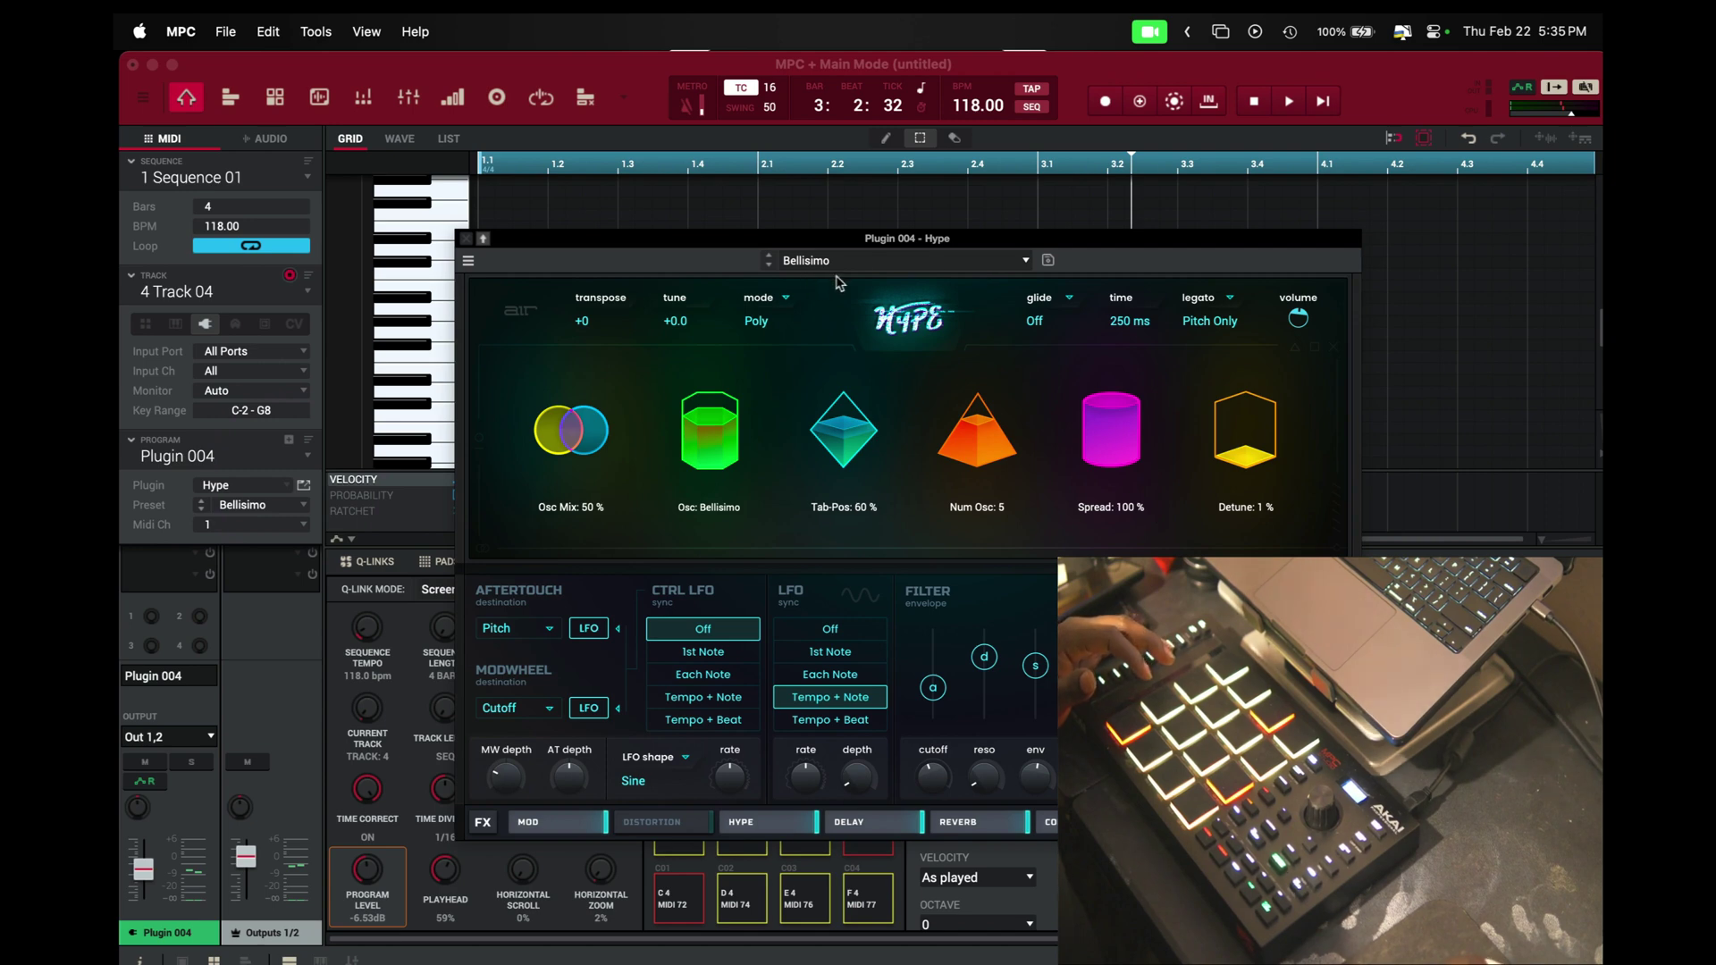
pyautogui.click(466, 239)
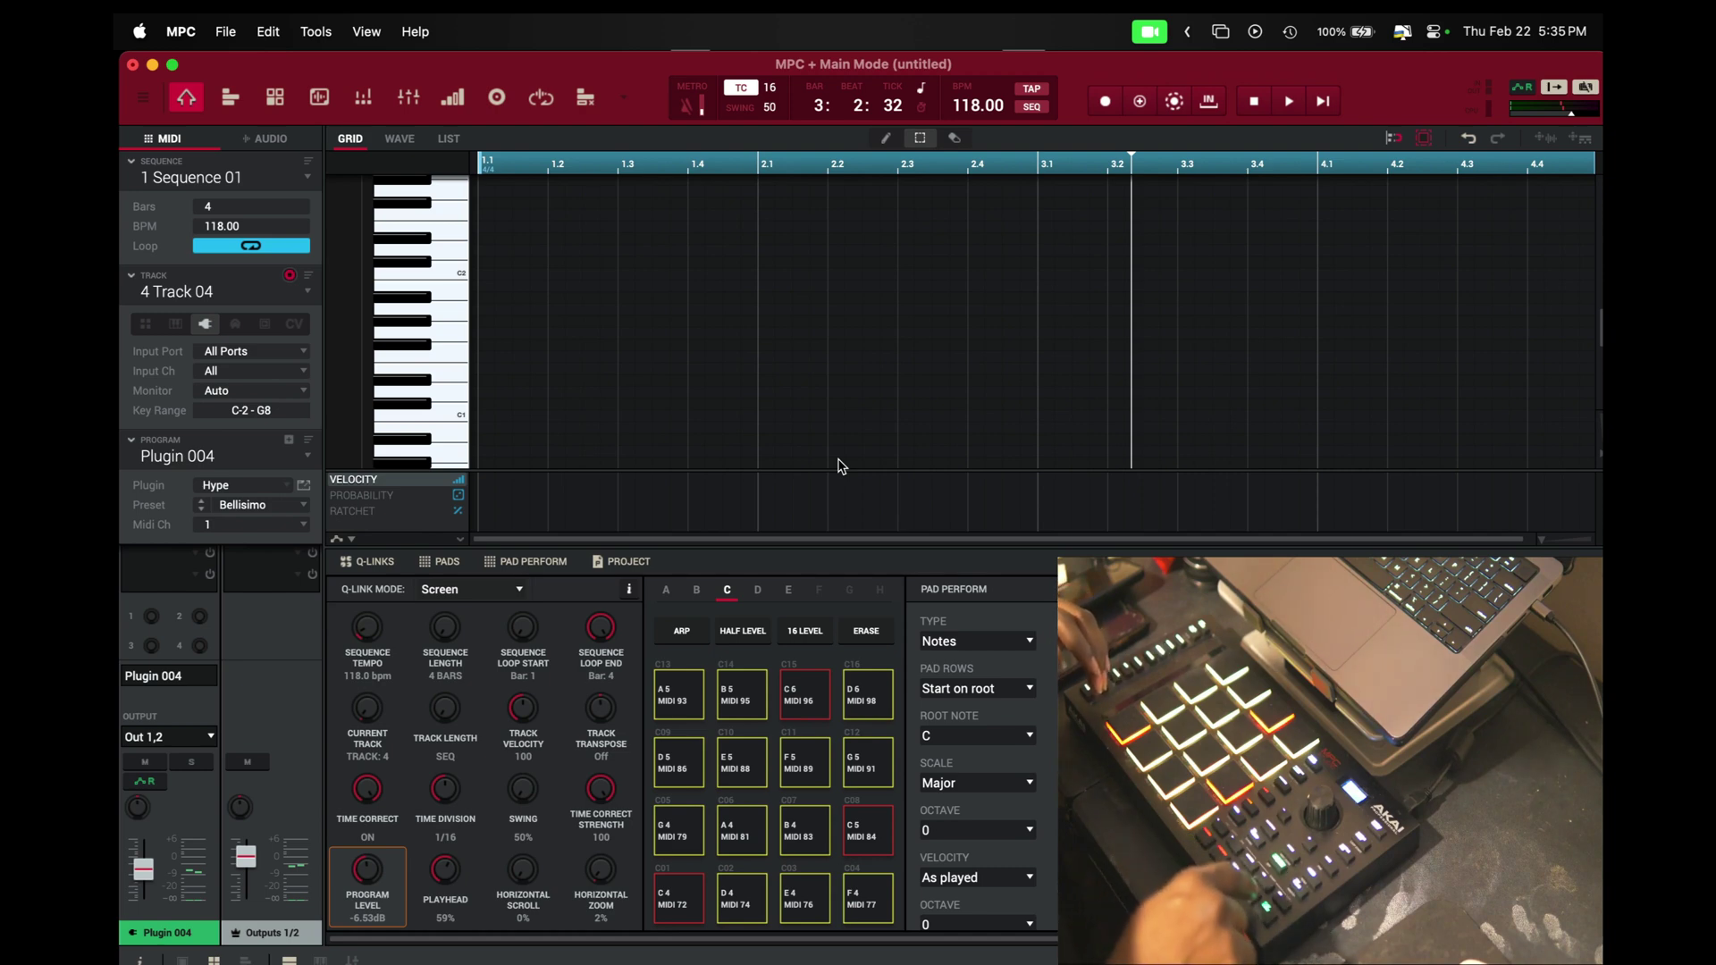
pyautogui.press('space')
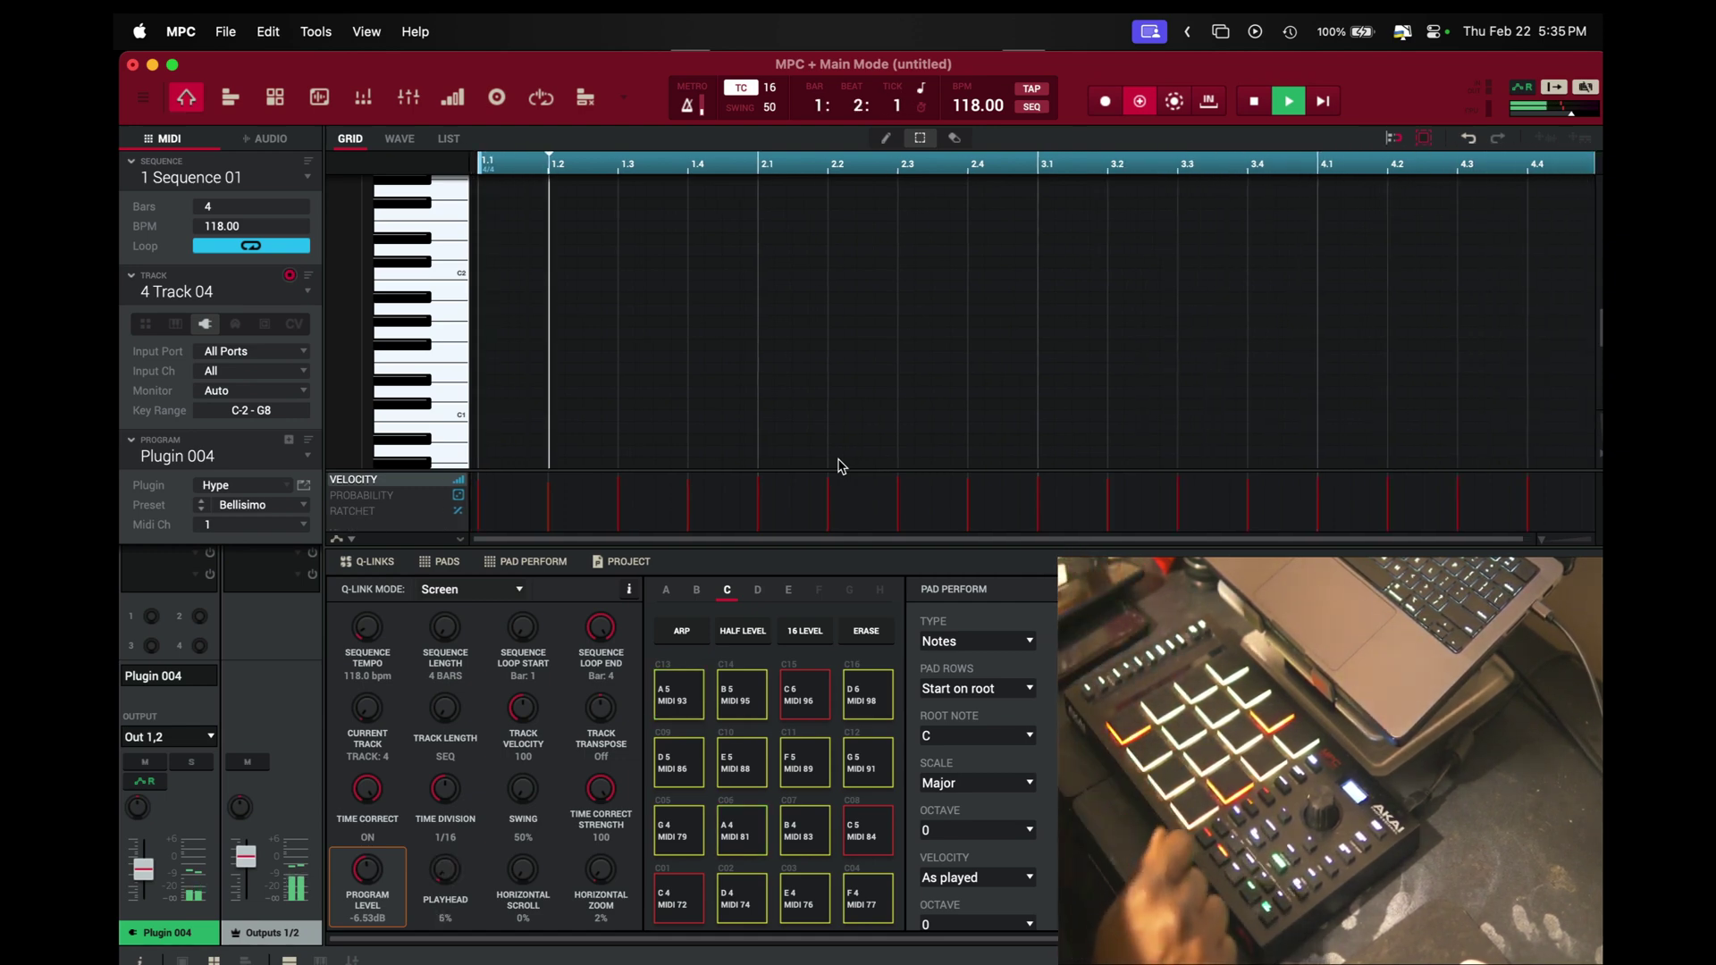
pyautogui.click(877, 384)
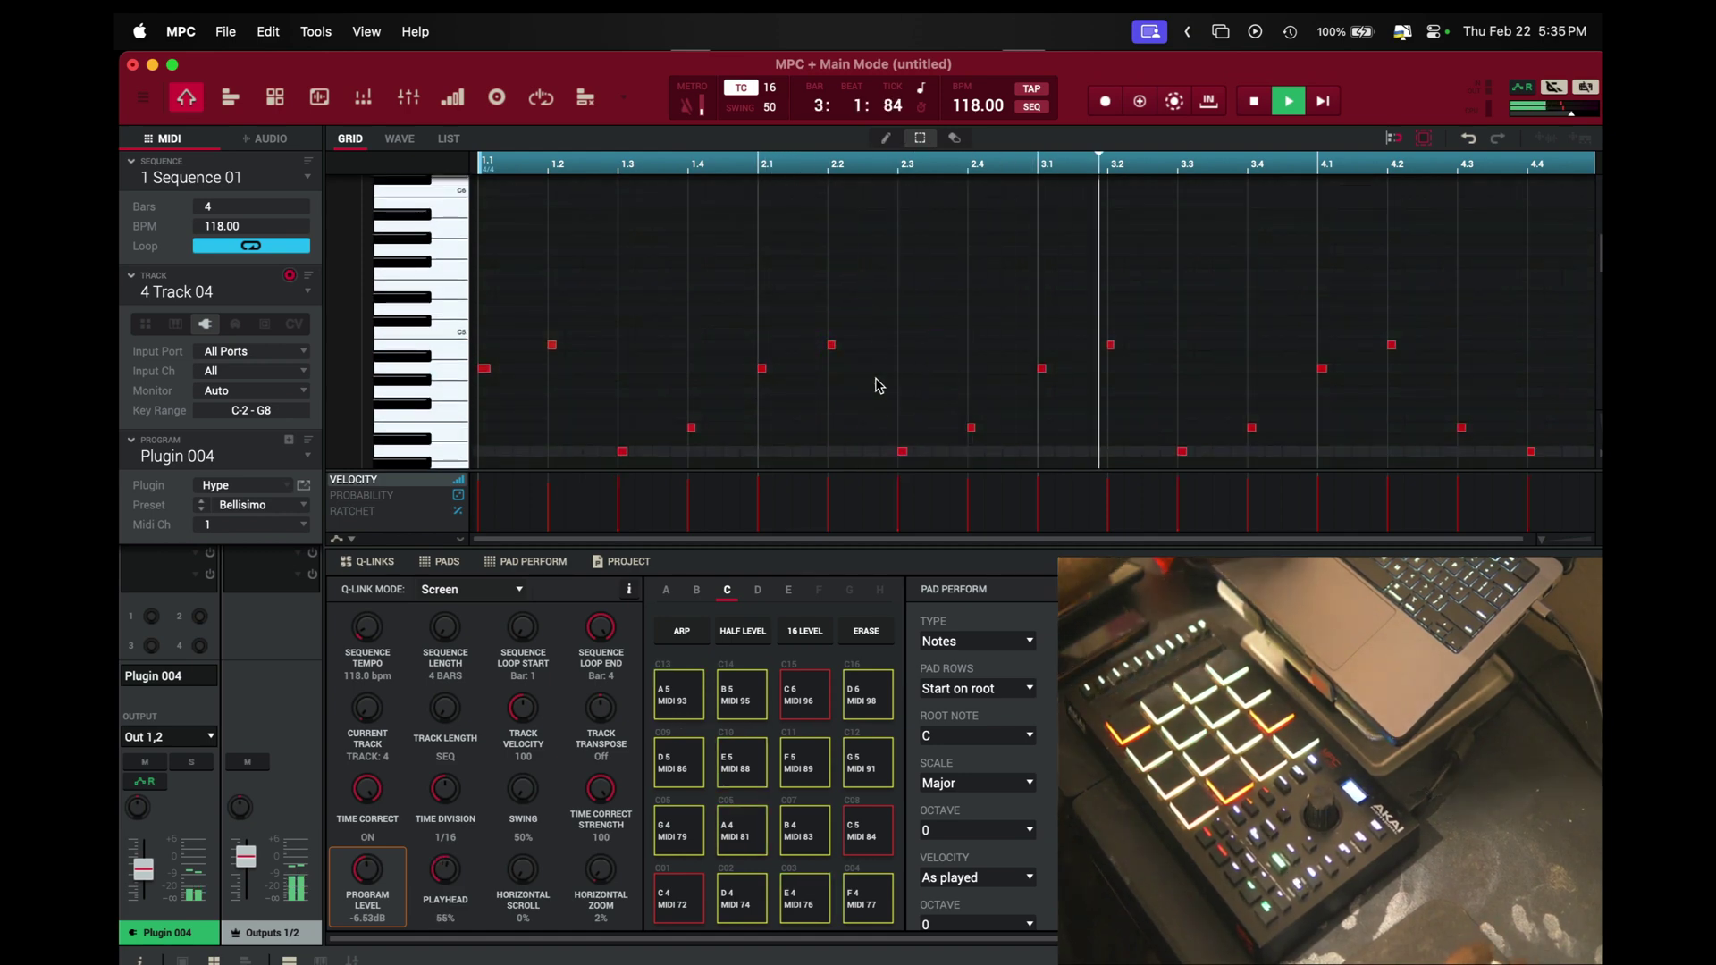
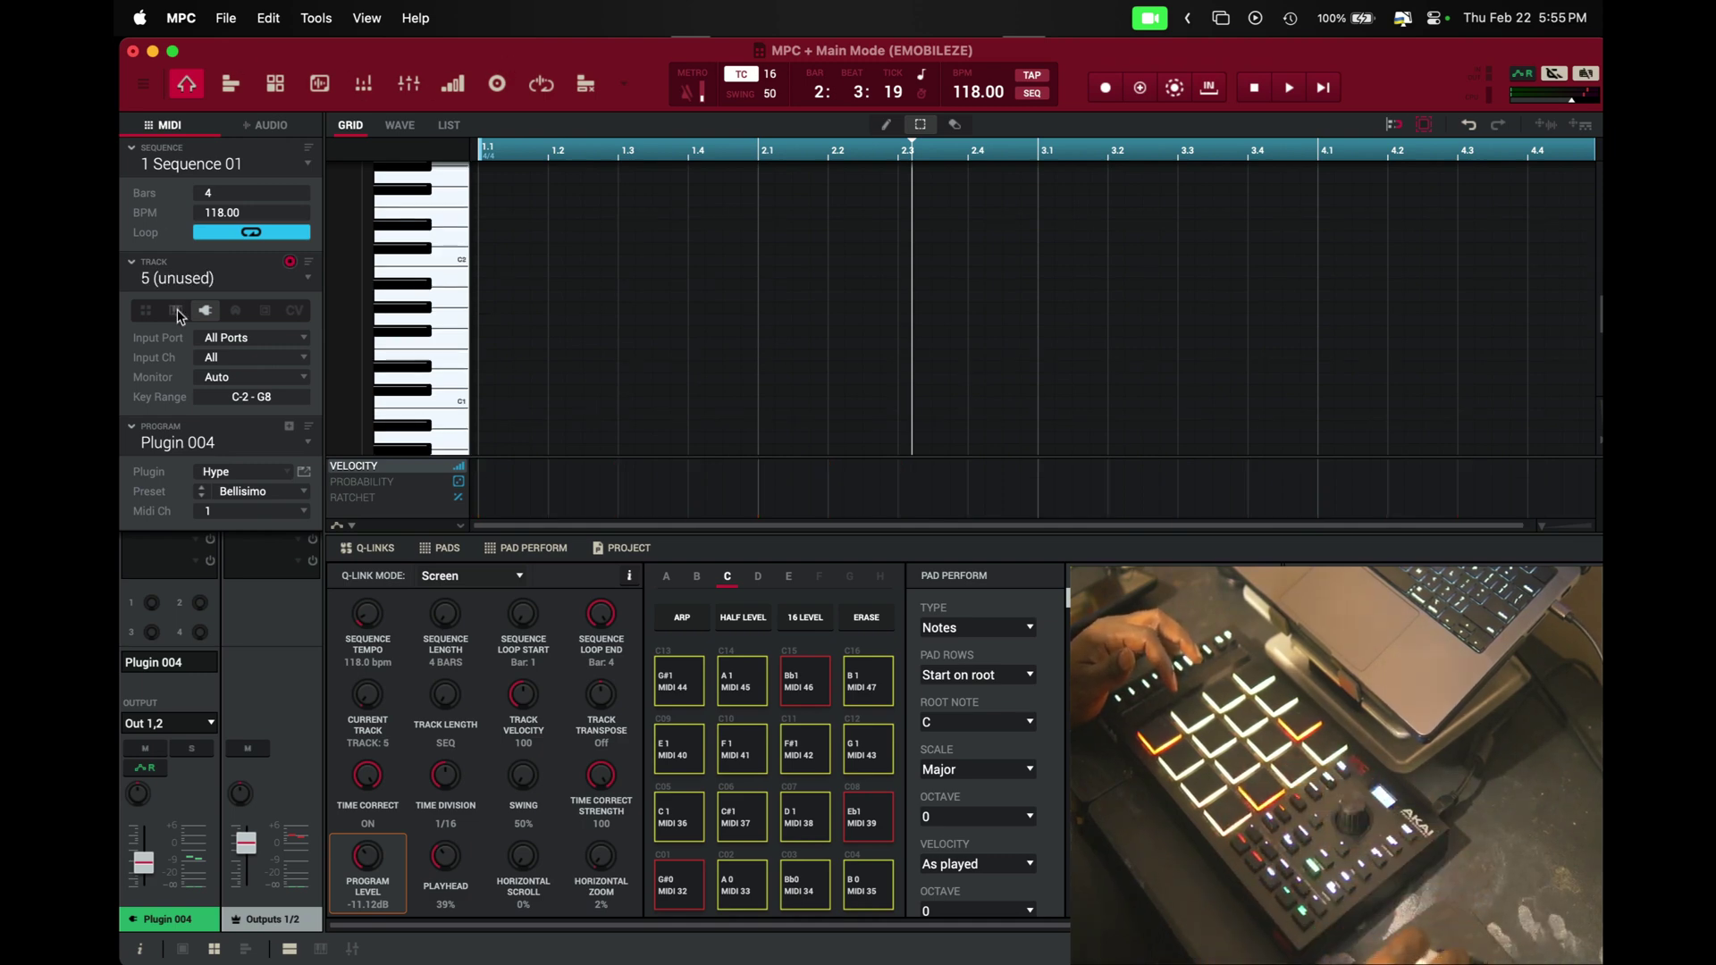
# Make track 5 a drum track using Program 001, and name it DRUMS
pyautogui.click(143, 312)
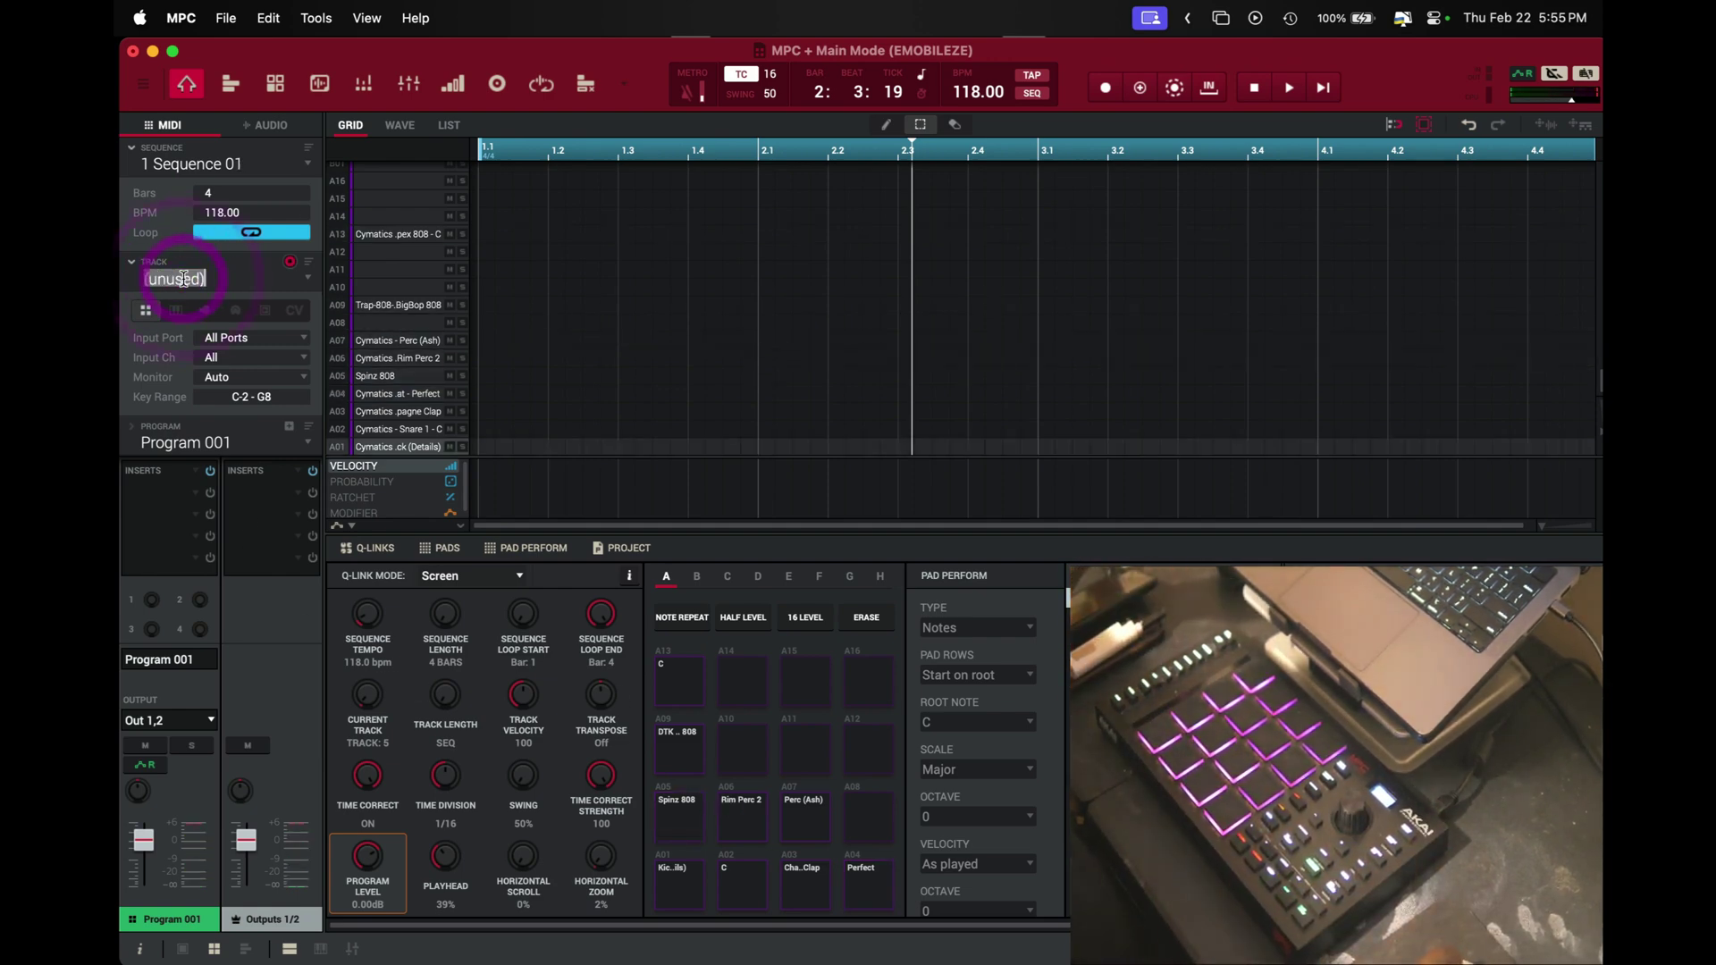
pyautogui.write('DRUMS')
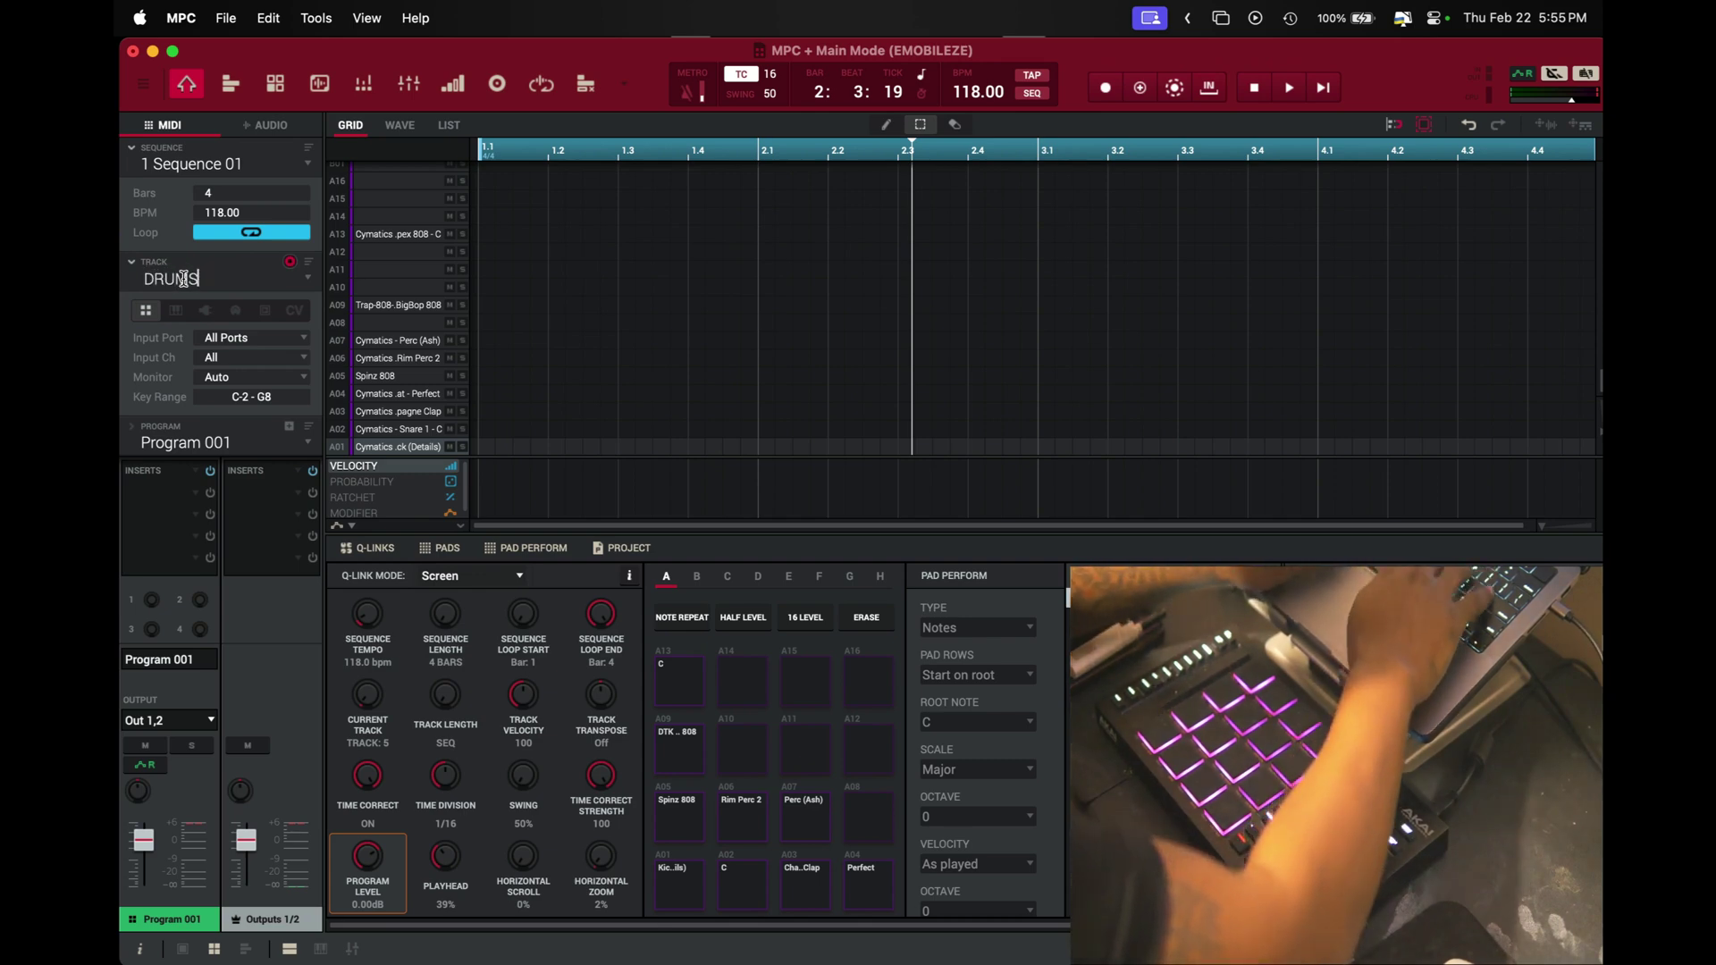
pyautogui.press('Return')
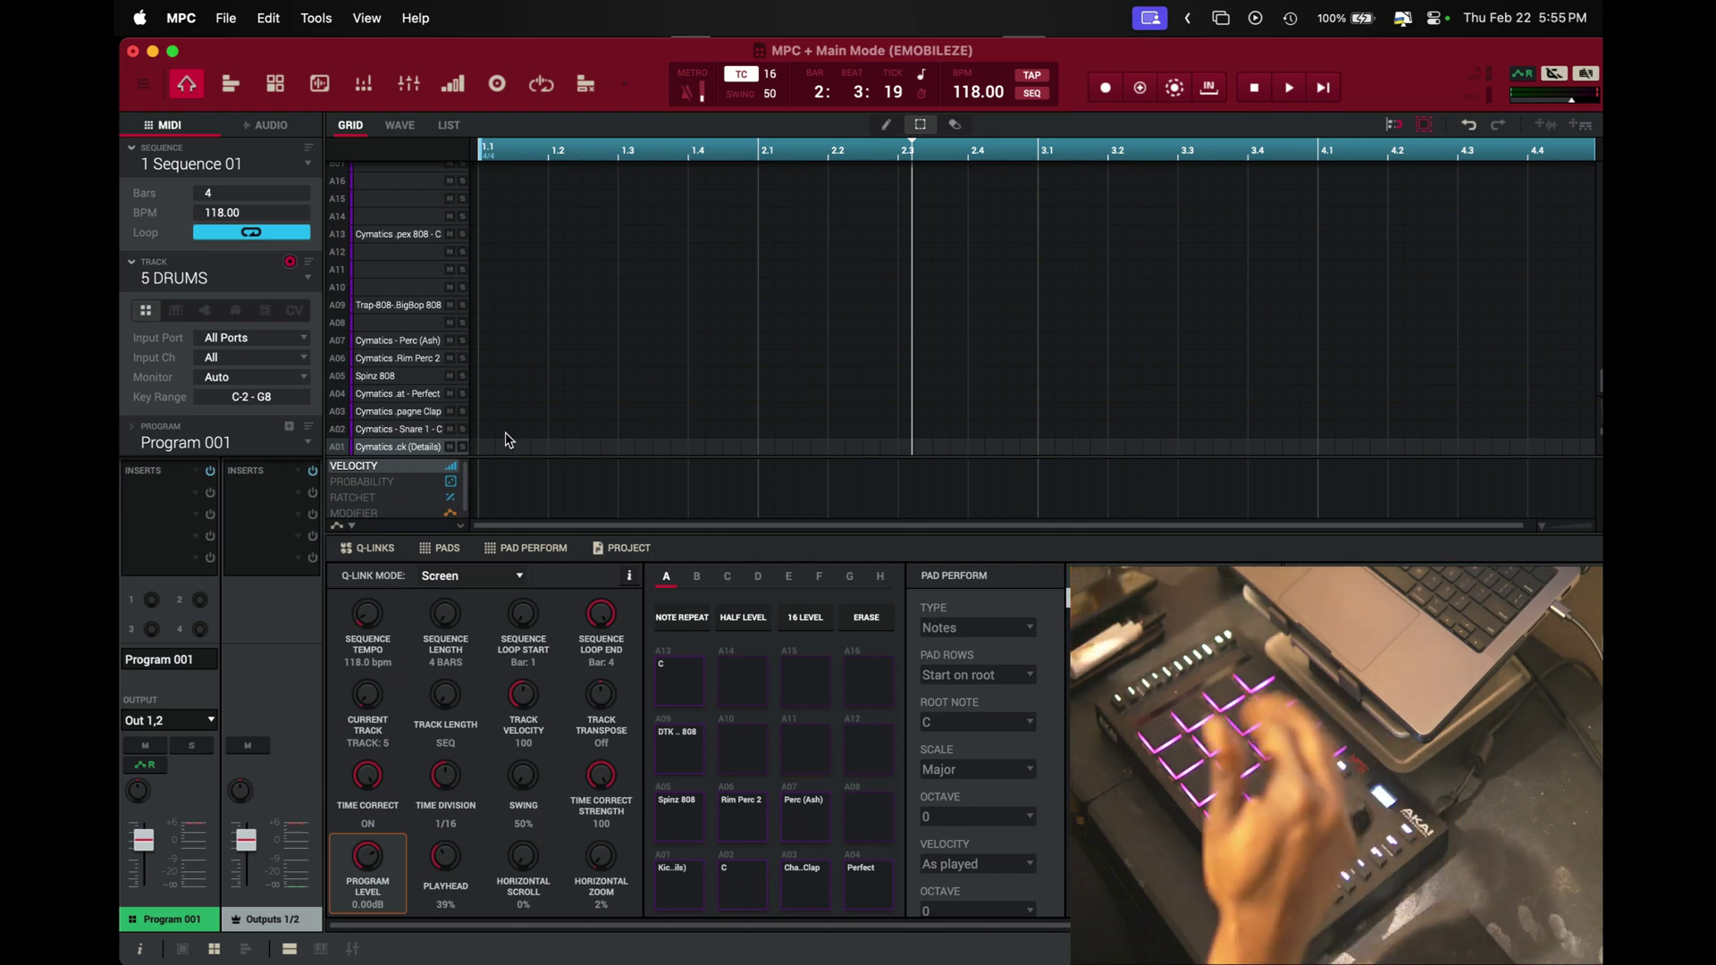
# View the program levels in the channel mixer, and switch to the pad mixer for Program 001
pyautogui.click(408, 84)
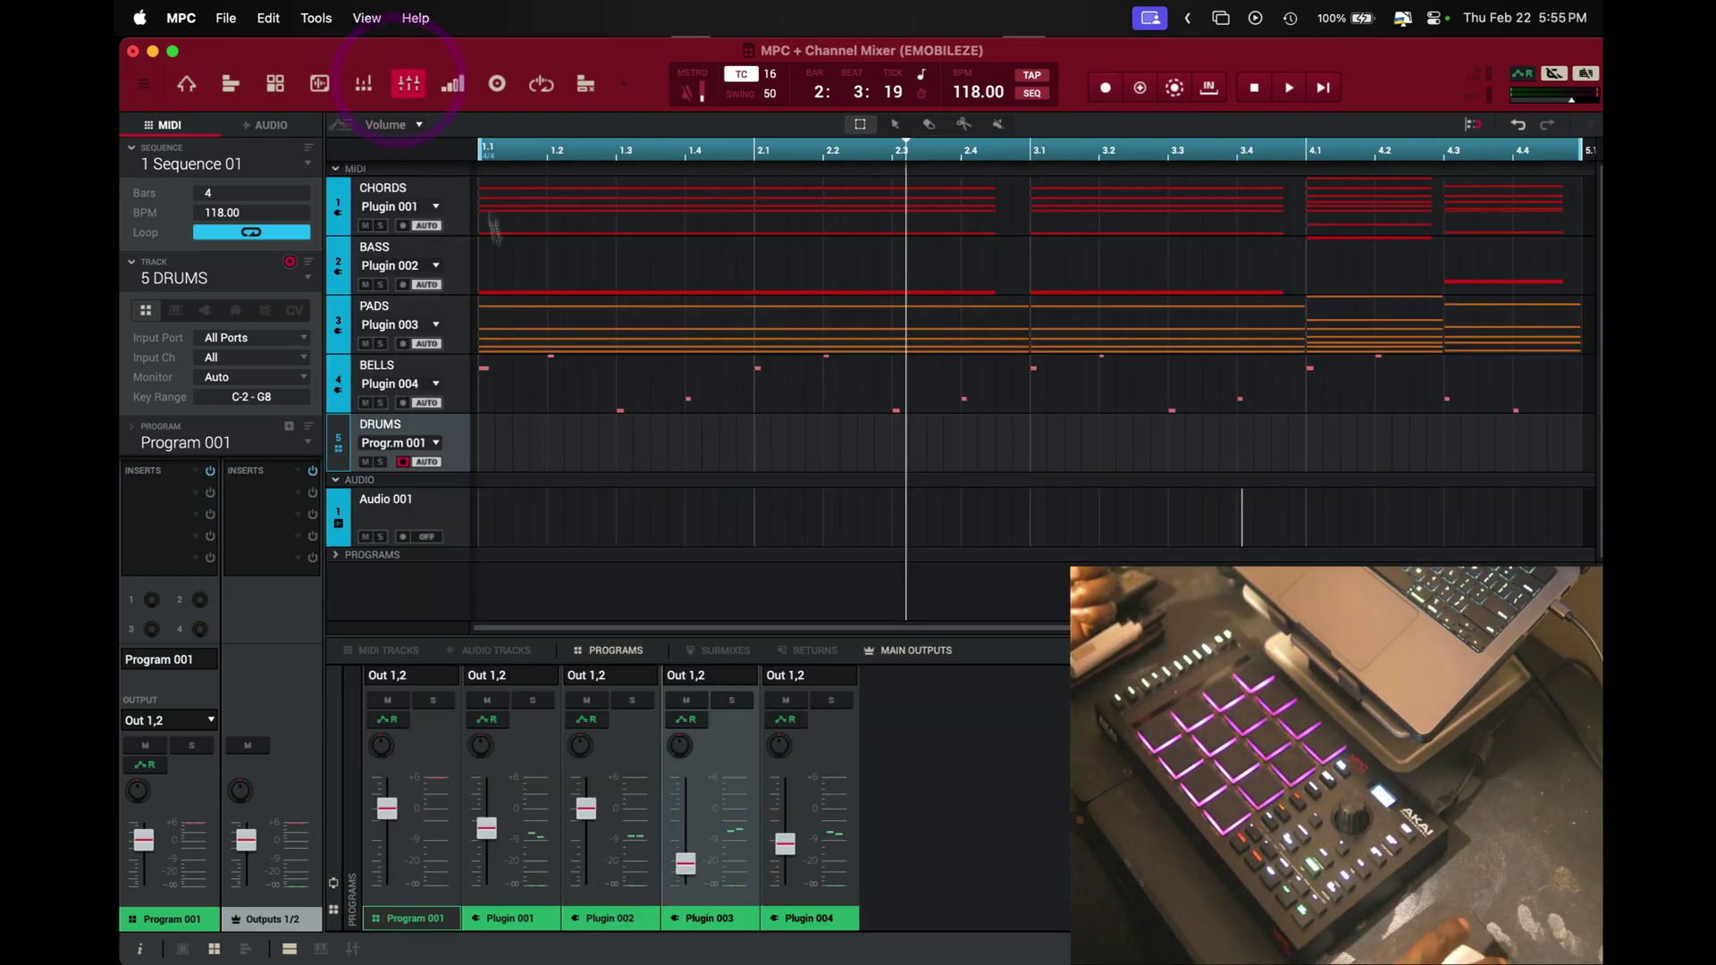
pyautogui.click(362, 83)
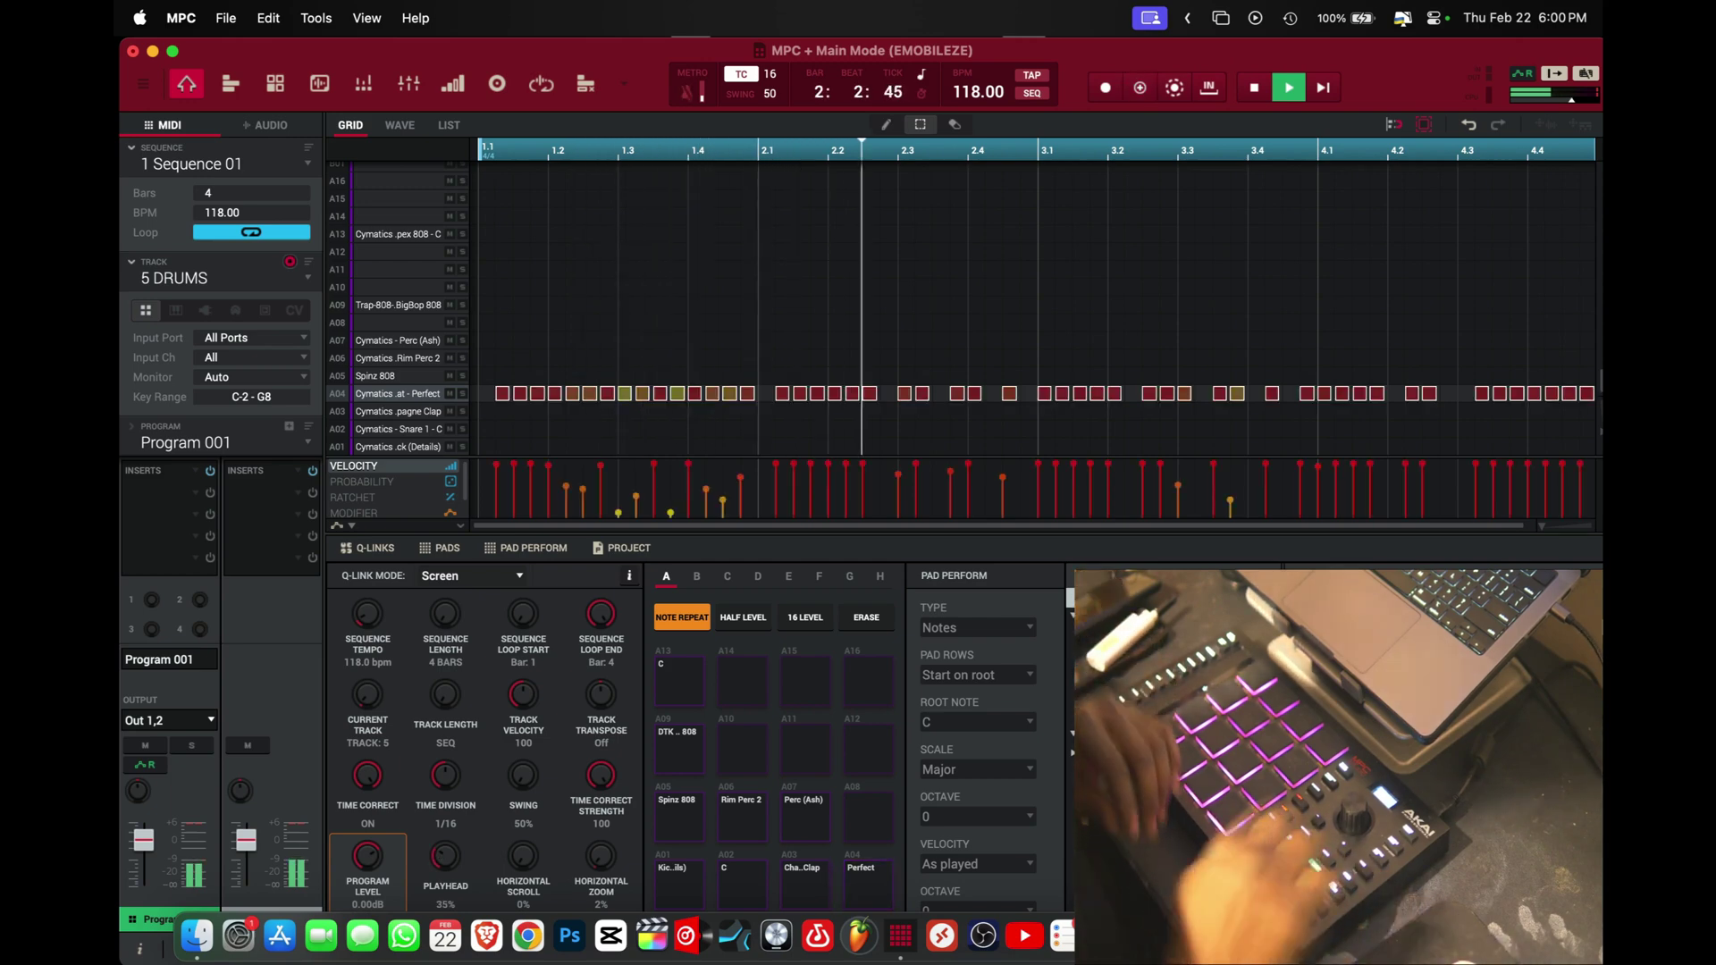
# Clear the selection of the hi-hat notes in the DRUMS grid, and stop playback on the clap track
pyautogui.click(509, 364)
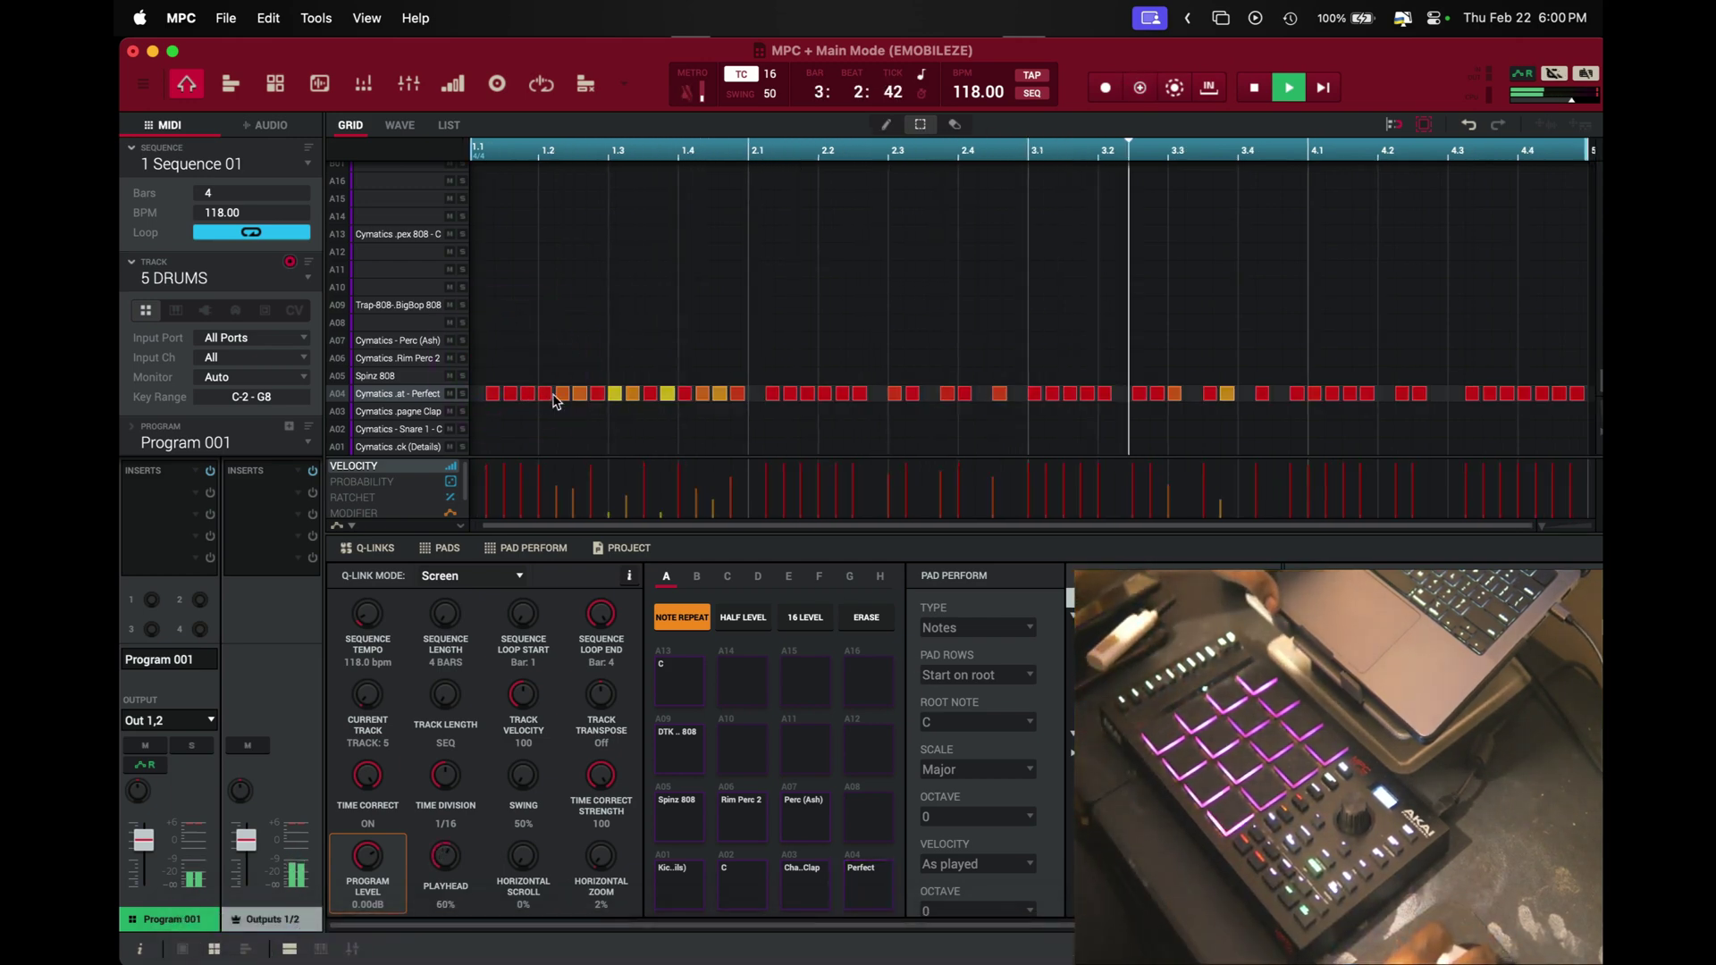
pyautogui.moveTo(574, 396); pyautogui.dragTo(475, 396)
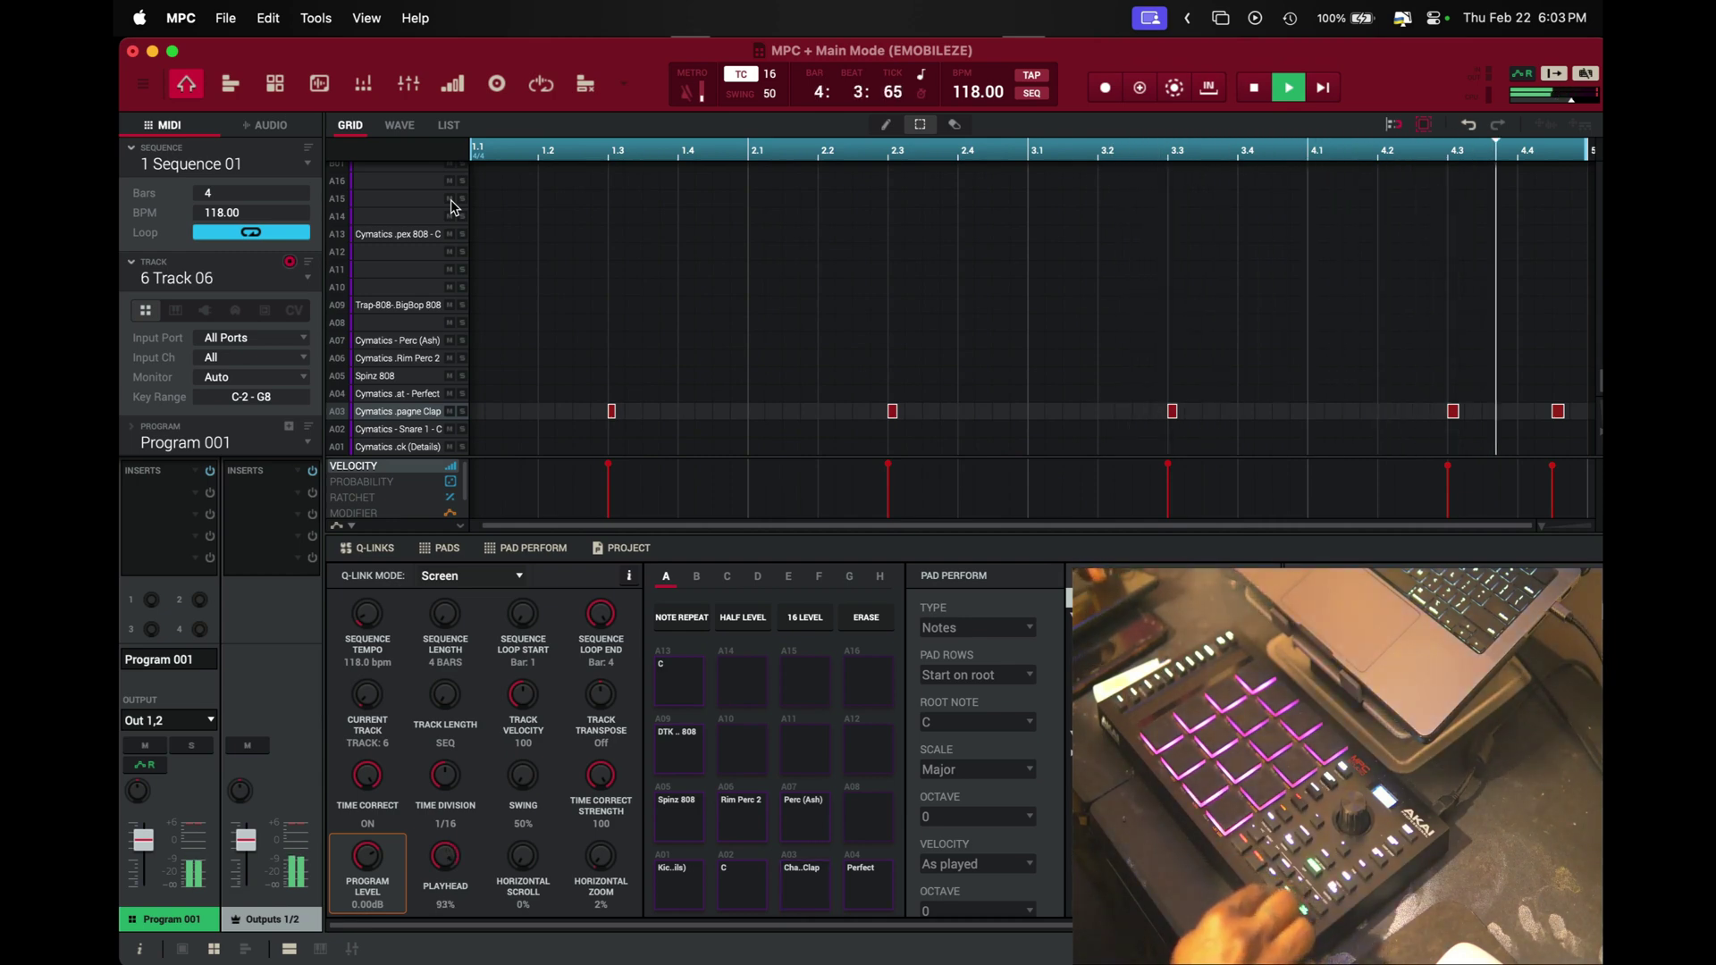
pyautogui.press('space')
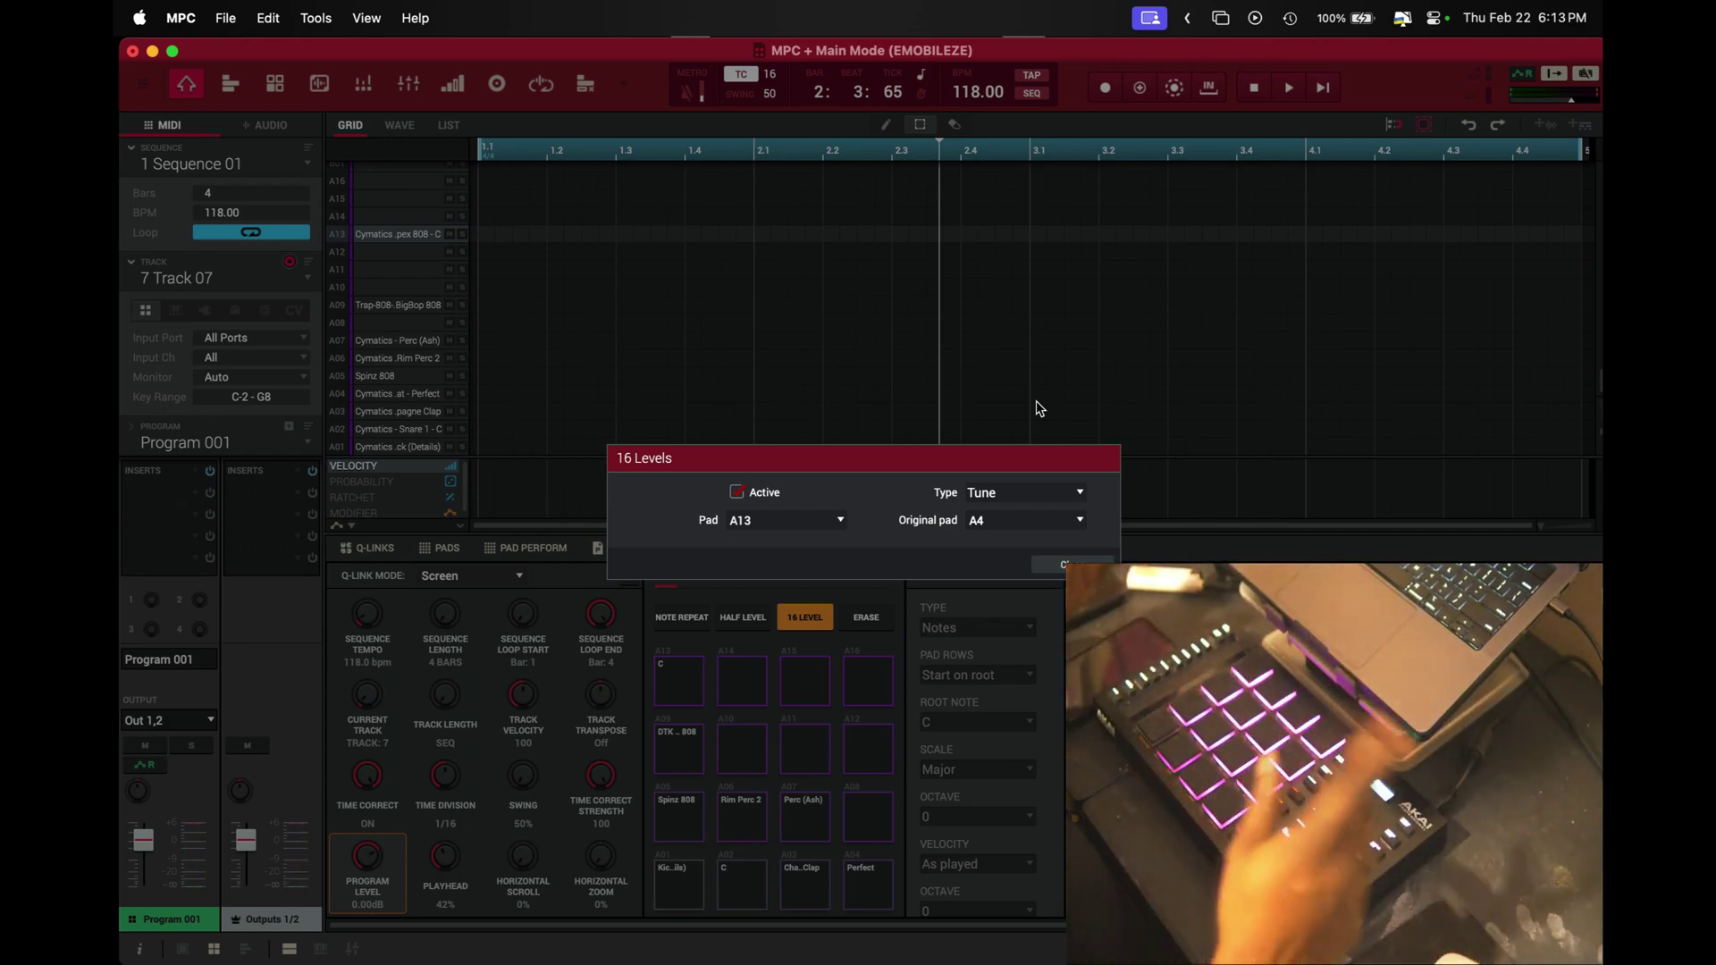
# Close the 16 Levels settings with pad A13, type Tune and original pad A4, and show Track 07 in the track view
pyautogui.click(1083, 562)
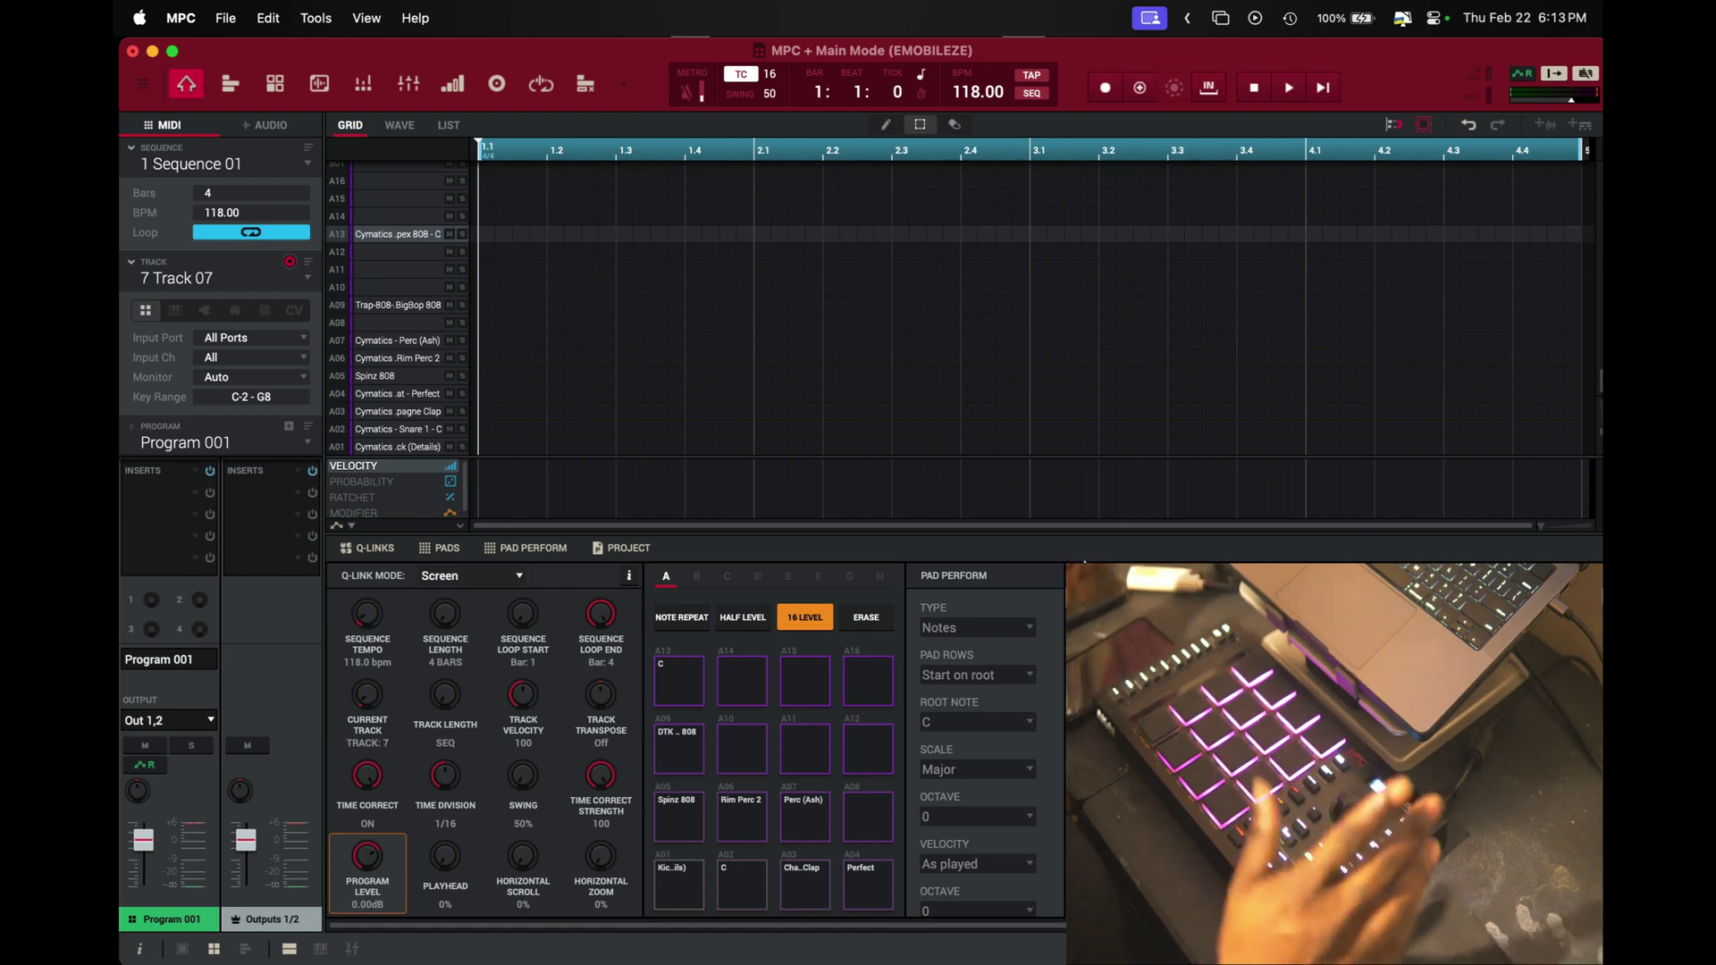
pyautogui.click(231, 86)
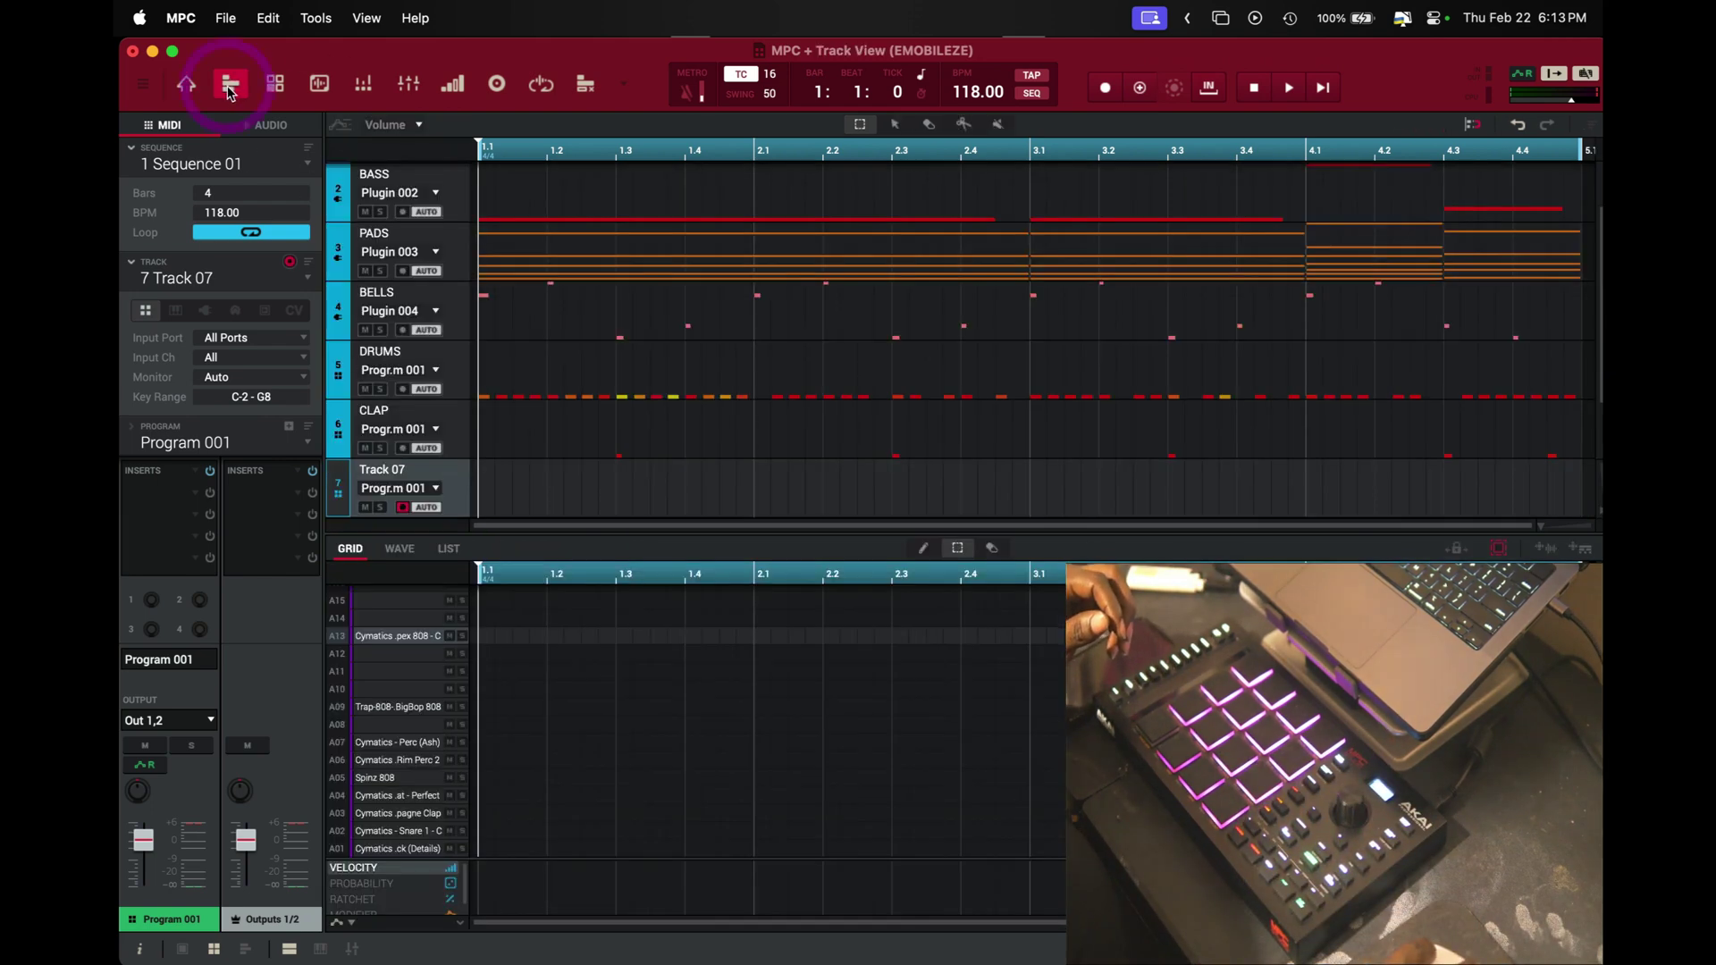
pyautogui.click(145, 310)
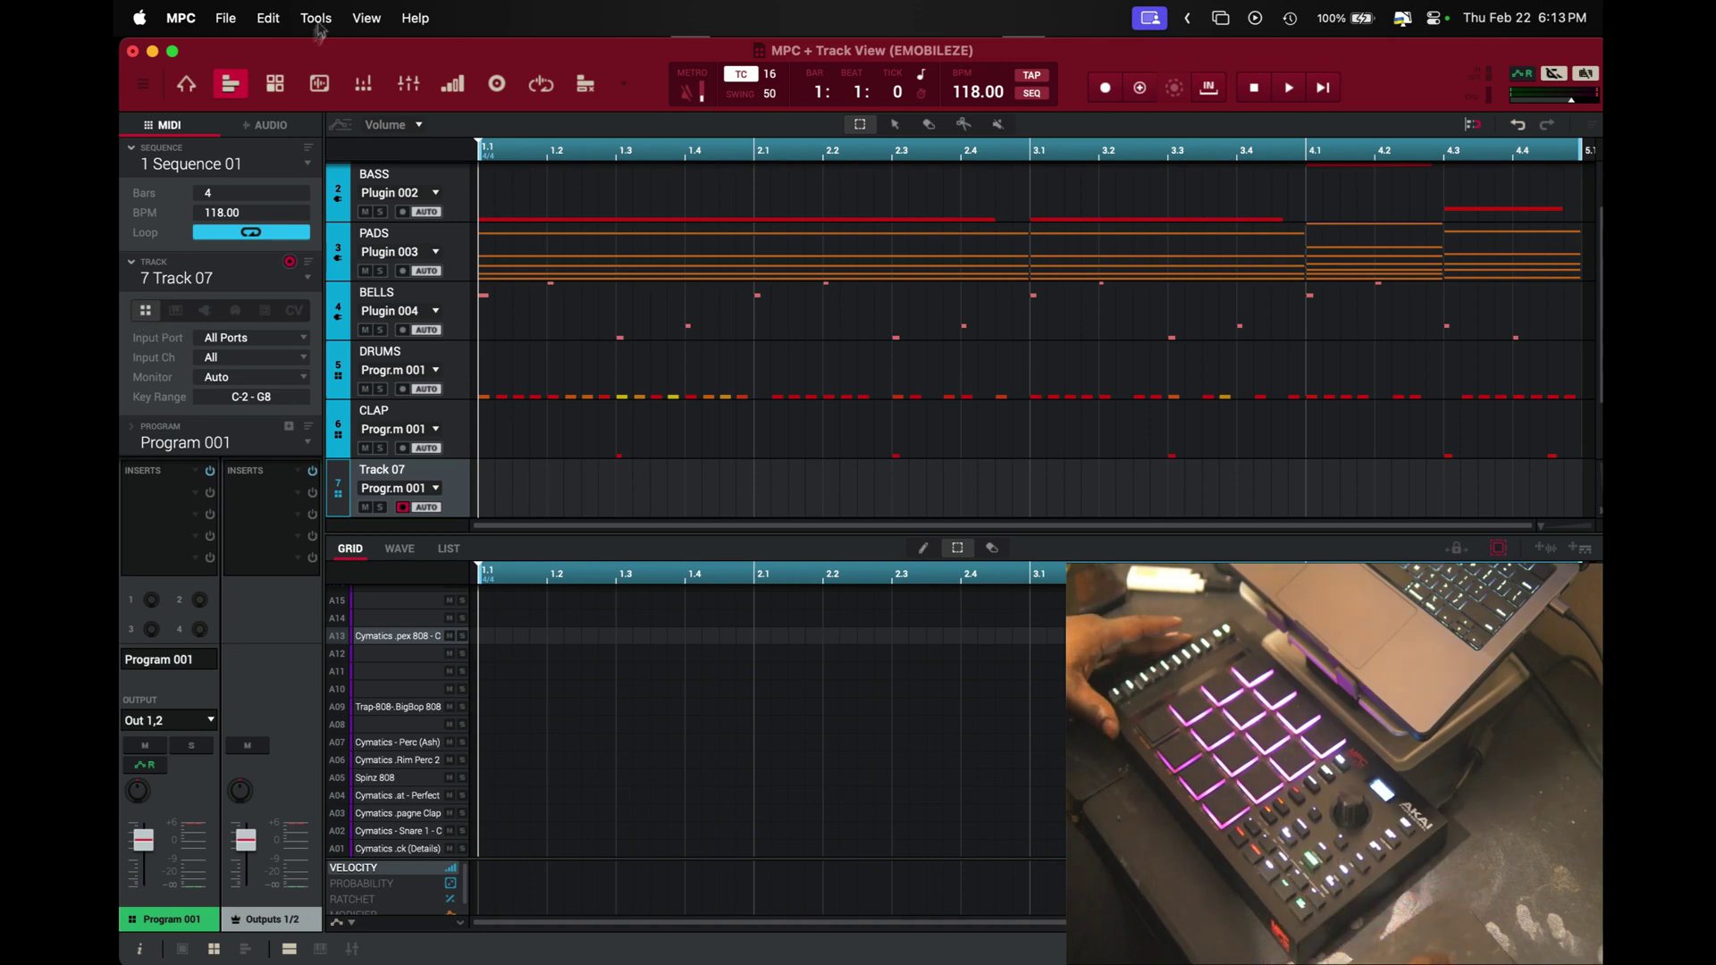
# Double the length of Sequence 01 to 8 bars, repeating the existing events of all tracks
pyautogui.click(271, 18)
pyautogui.moveTo(384, 402)
pyautogui.click(589, 456)
pyautogui.moveTo(1556, 531); pyautogui.dragTo(1412, 522)
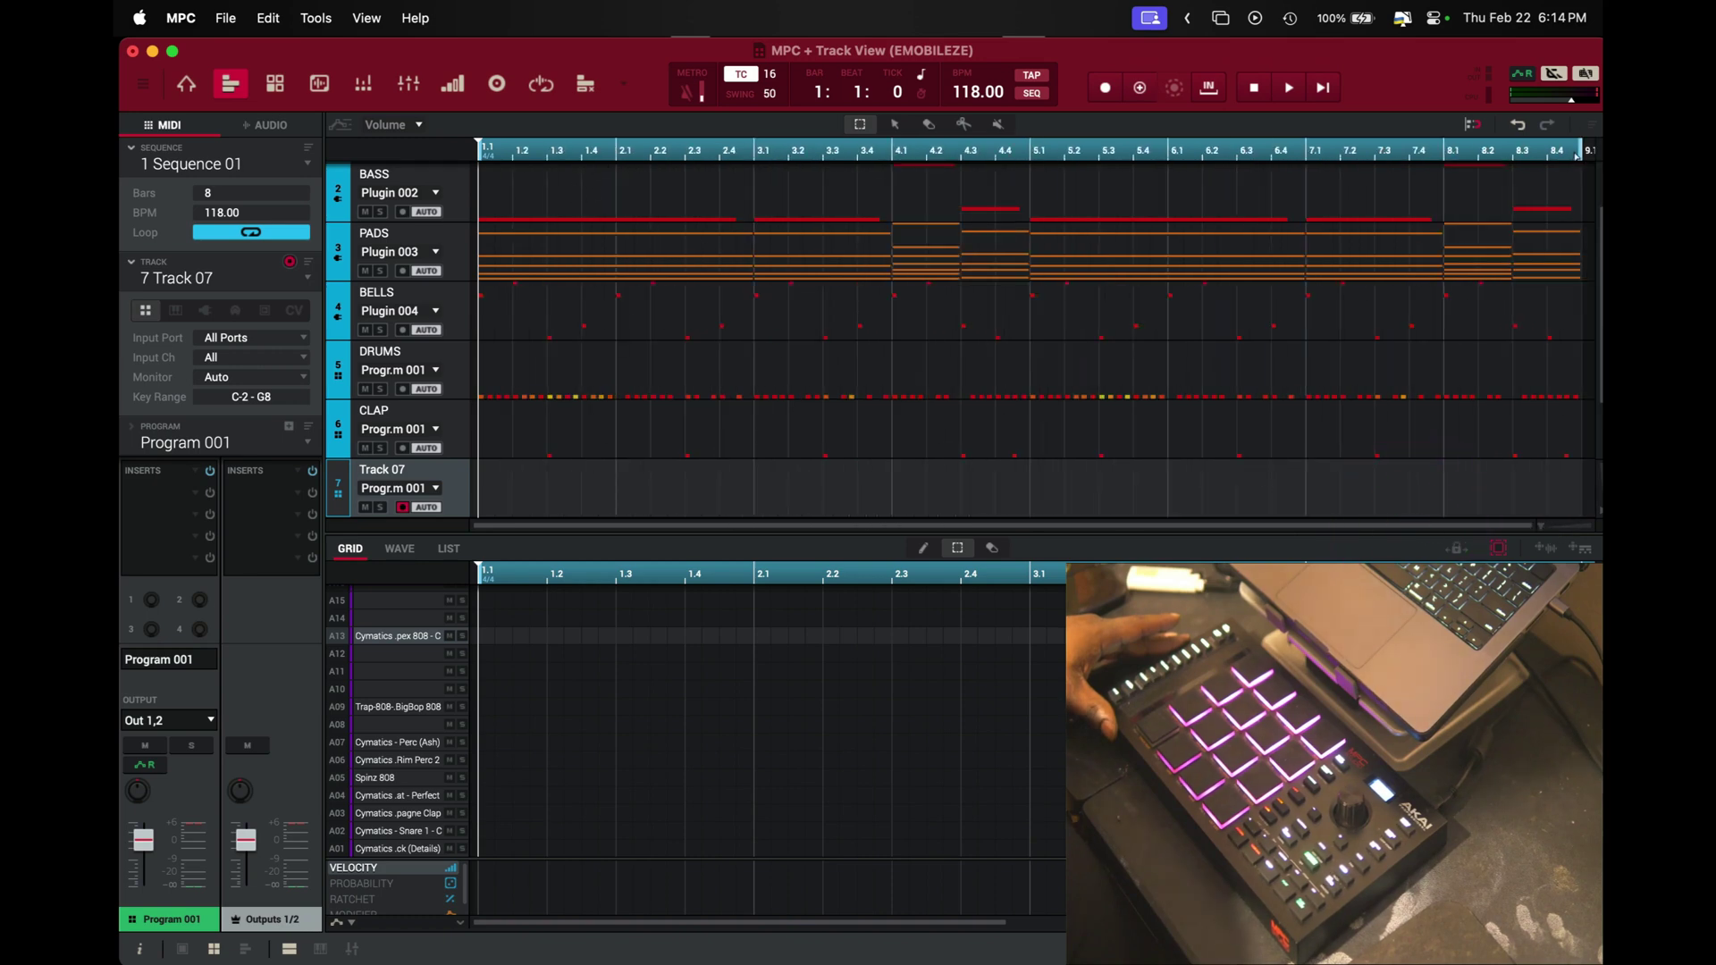
pyautogui.scroll(-3, 1370, 327)
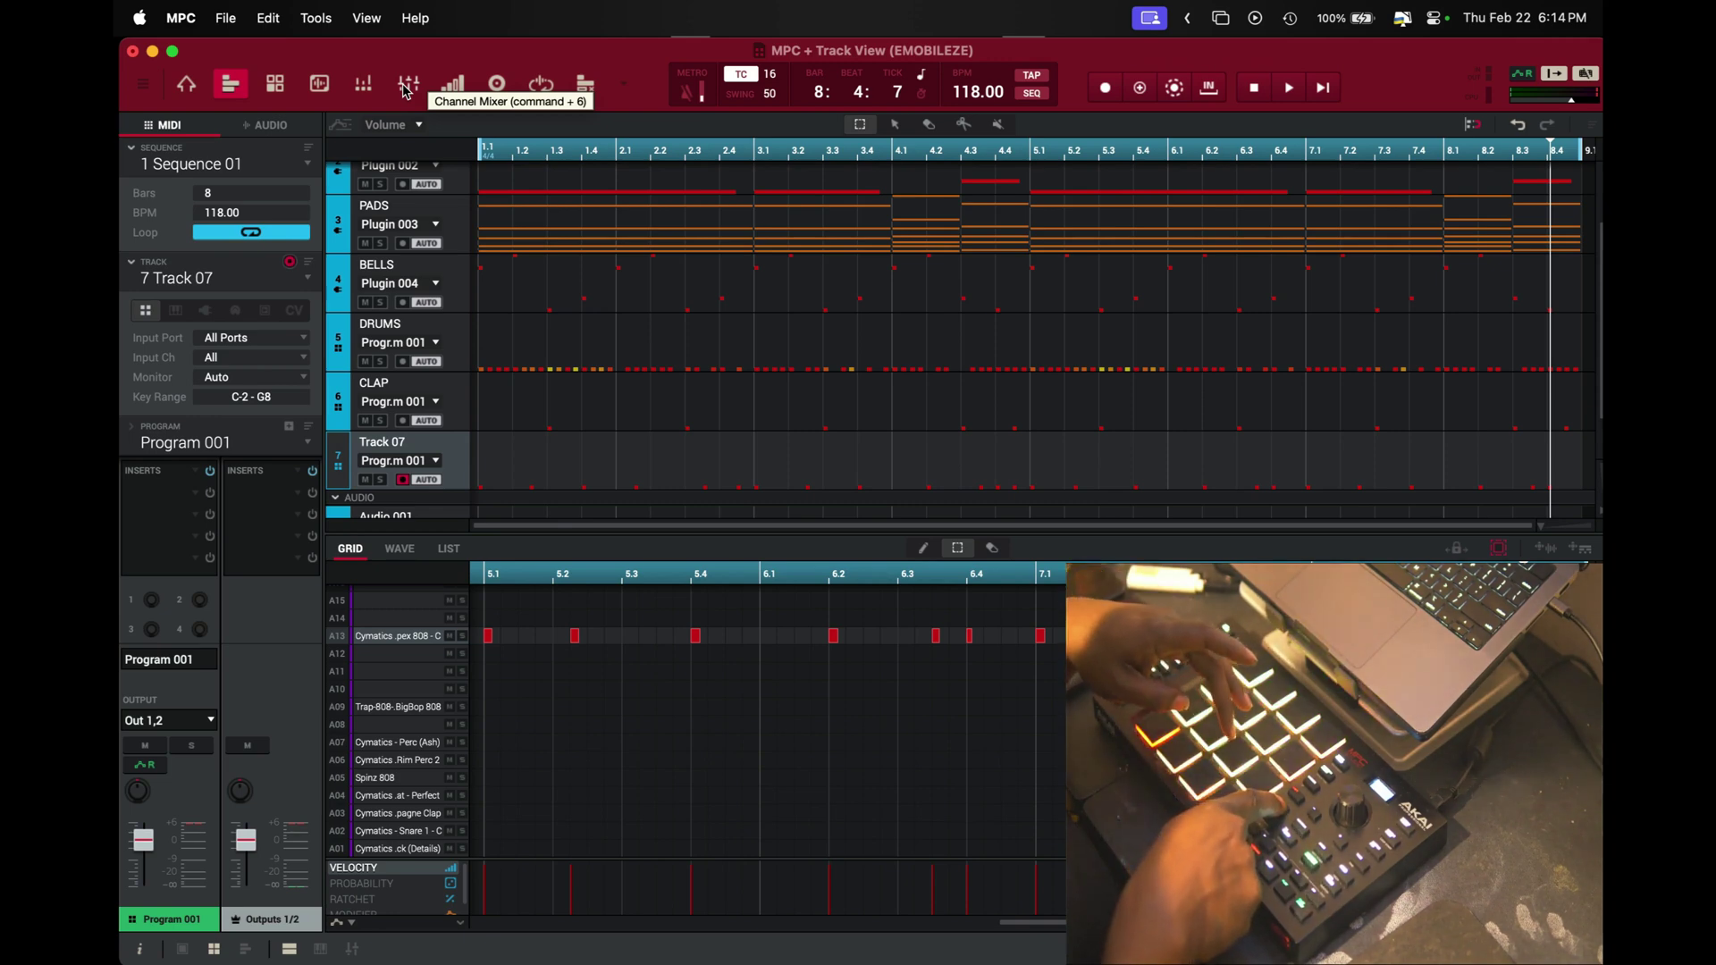
# Lower the levels of the A04 hi-hat and A03 clap pads in Program 001's pad mixer while the sequence plays
pyautogui.press('super+5')
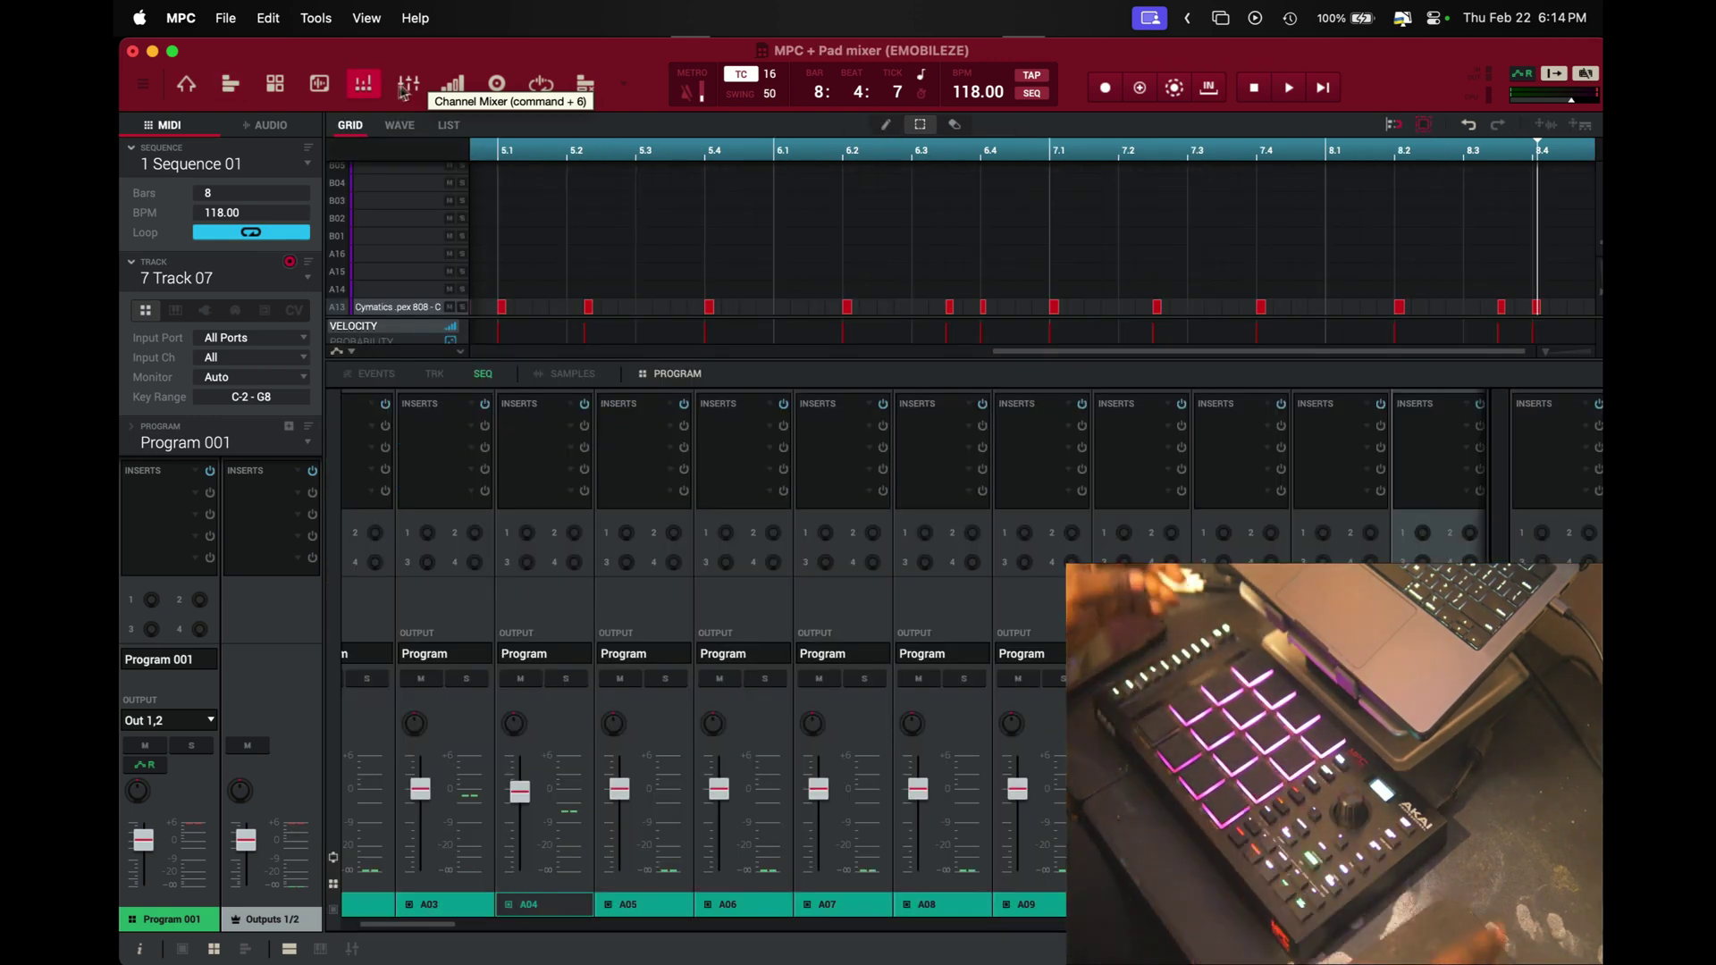
pyautogui.hscroll(-3, 608, 786)
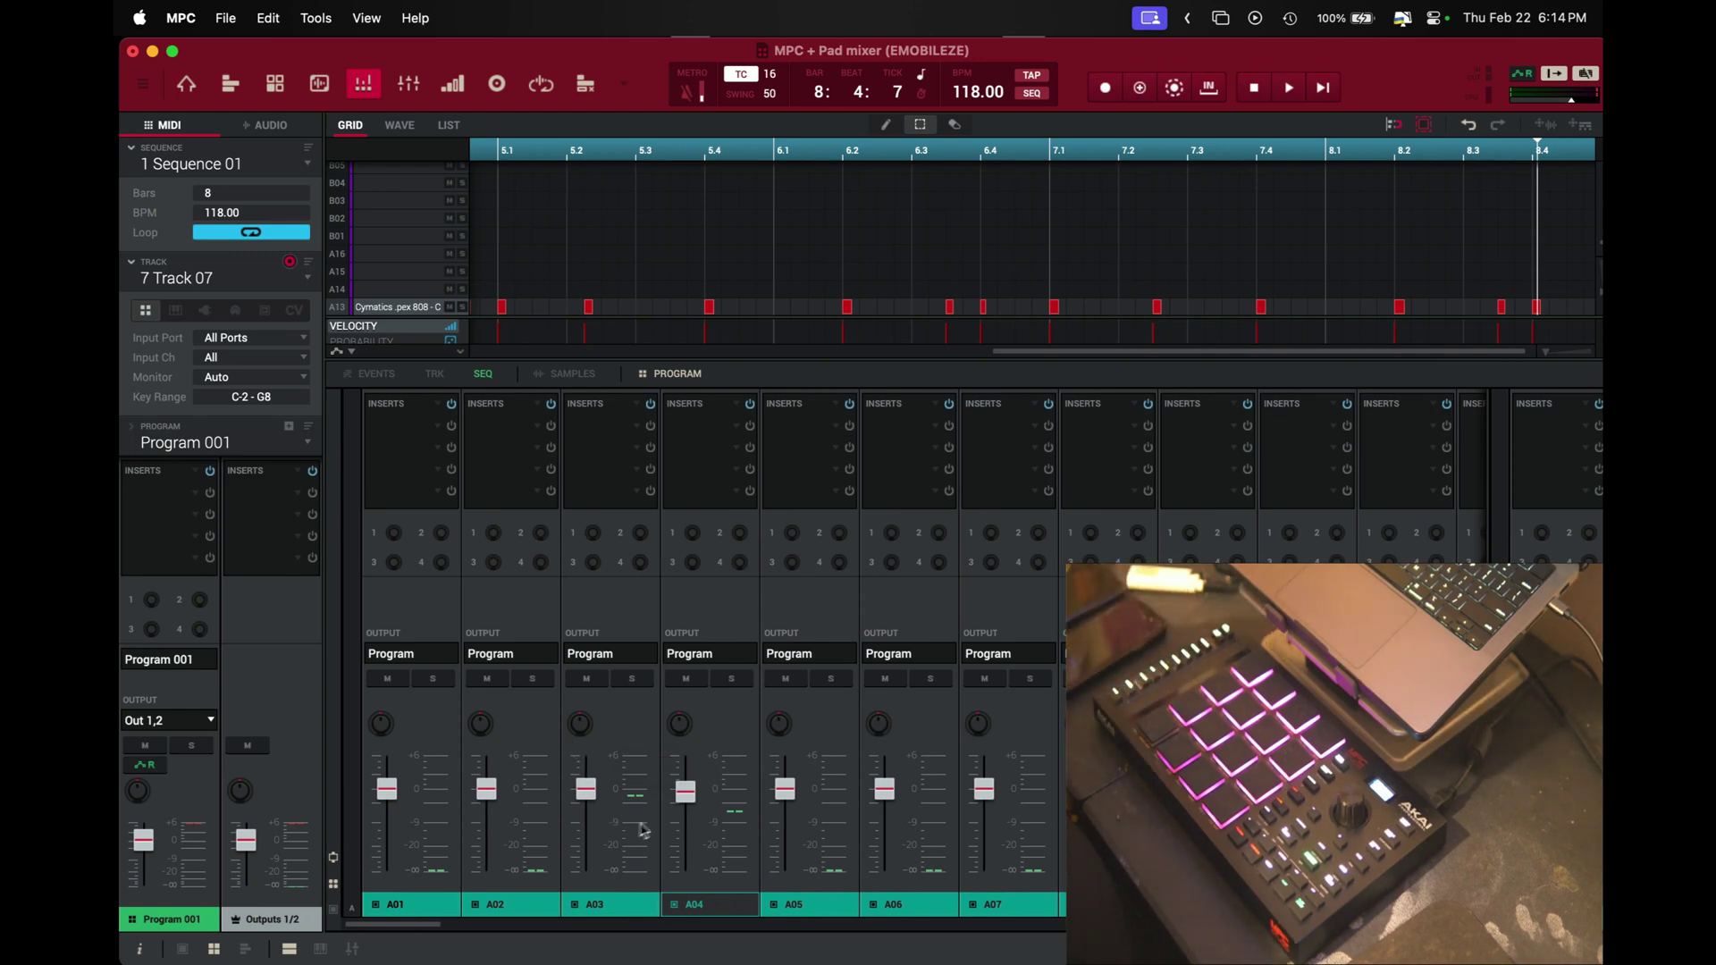
pyautogui.scroll(-3, 686, 806)
pyautogui.moveTo(685, 825); pyautogui.dragTo(686, 833)
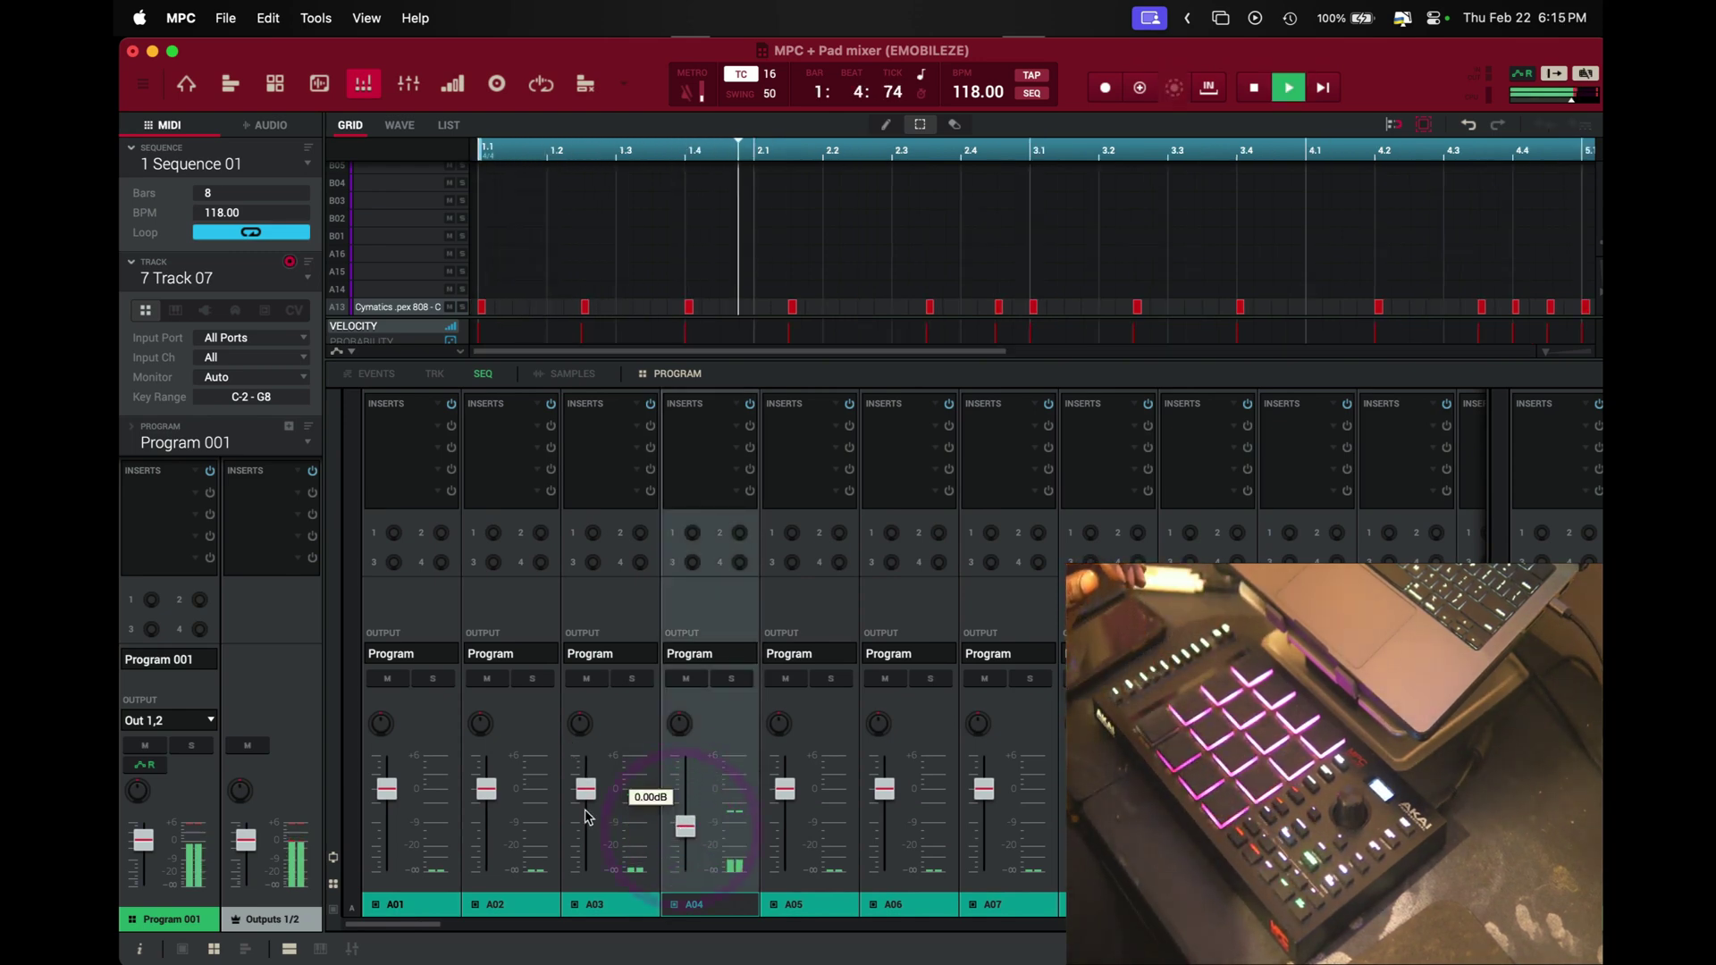
pyautogui.moveTo(585, 790); pyautogui.dragTo(685, 832)
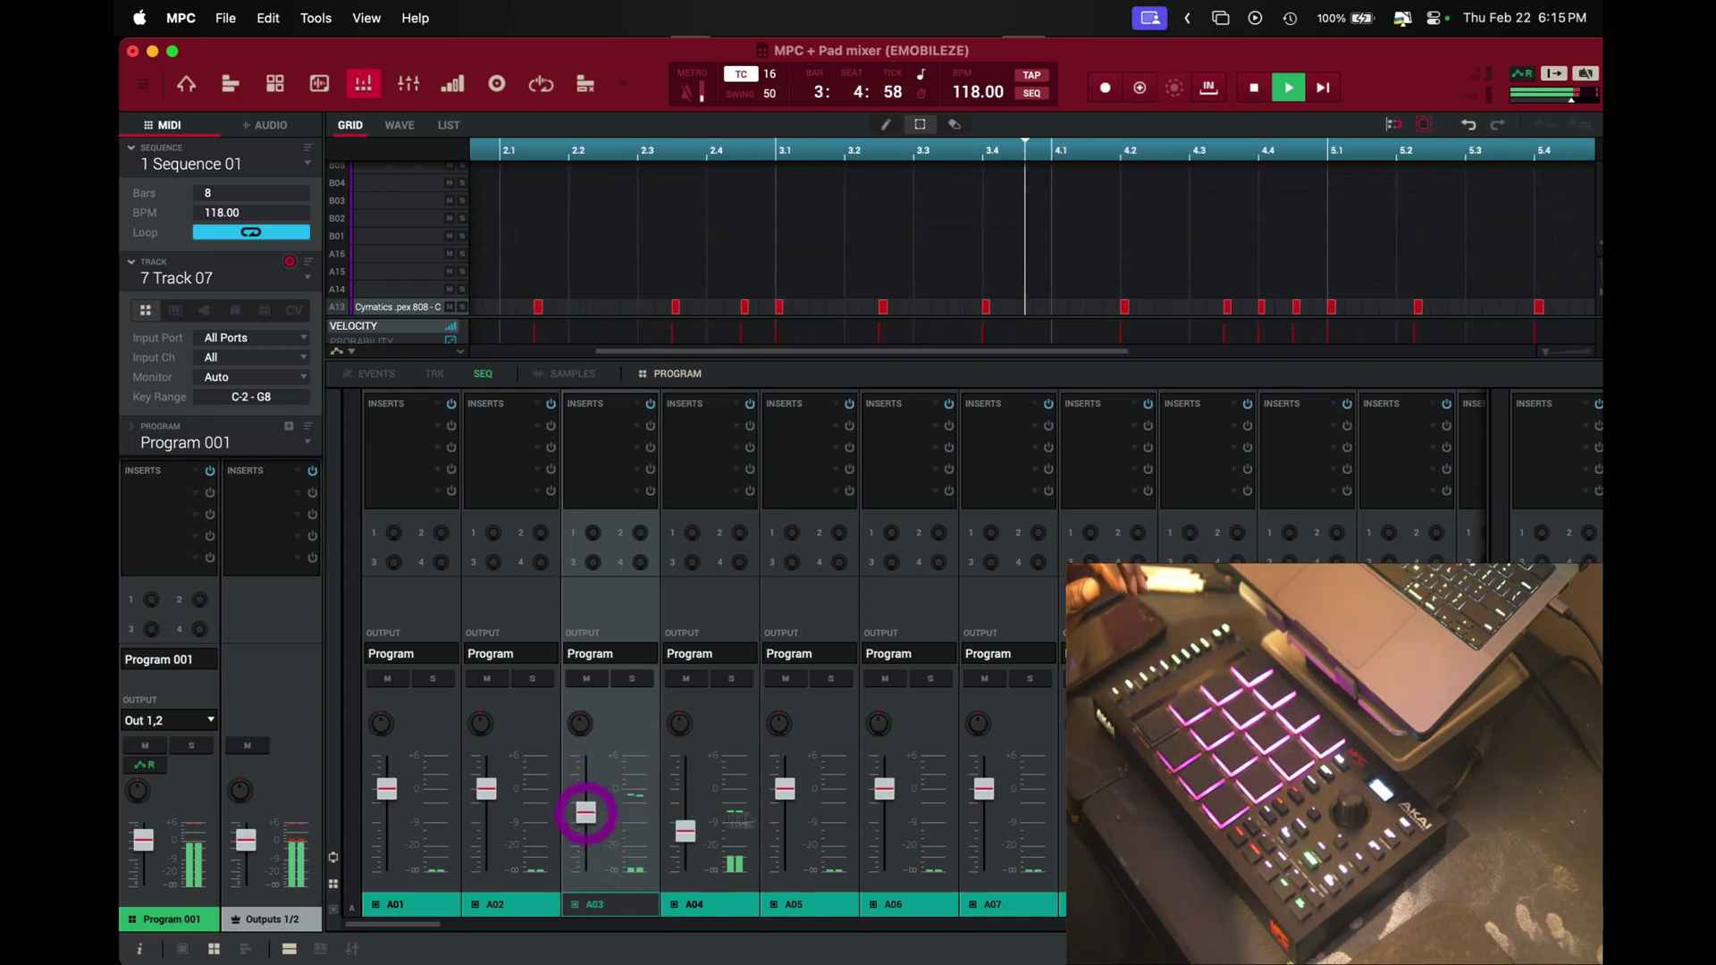
# Show the track mute view for the sequence while the beat plays
pyautogui.hscroll(4, 749, 834)
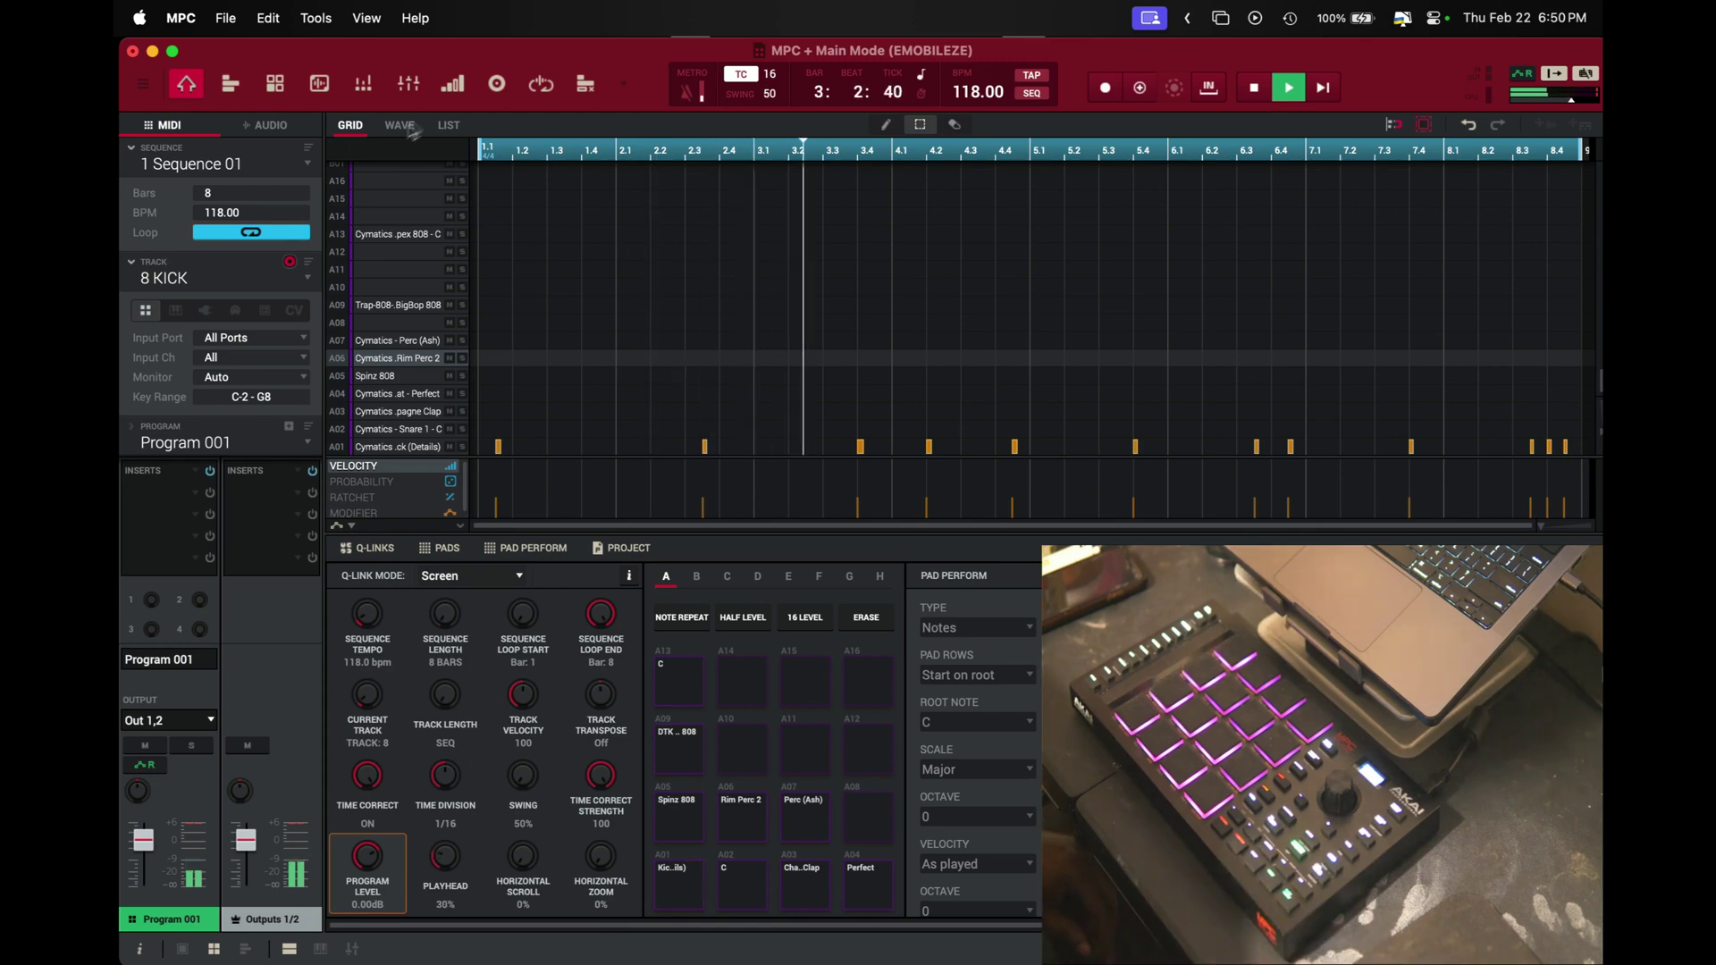
pyautogui.click(585, 83)
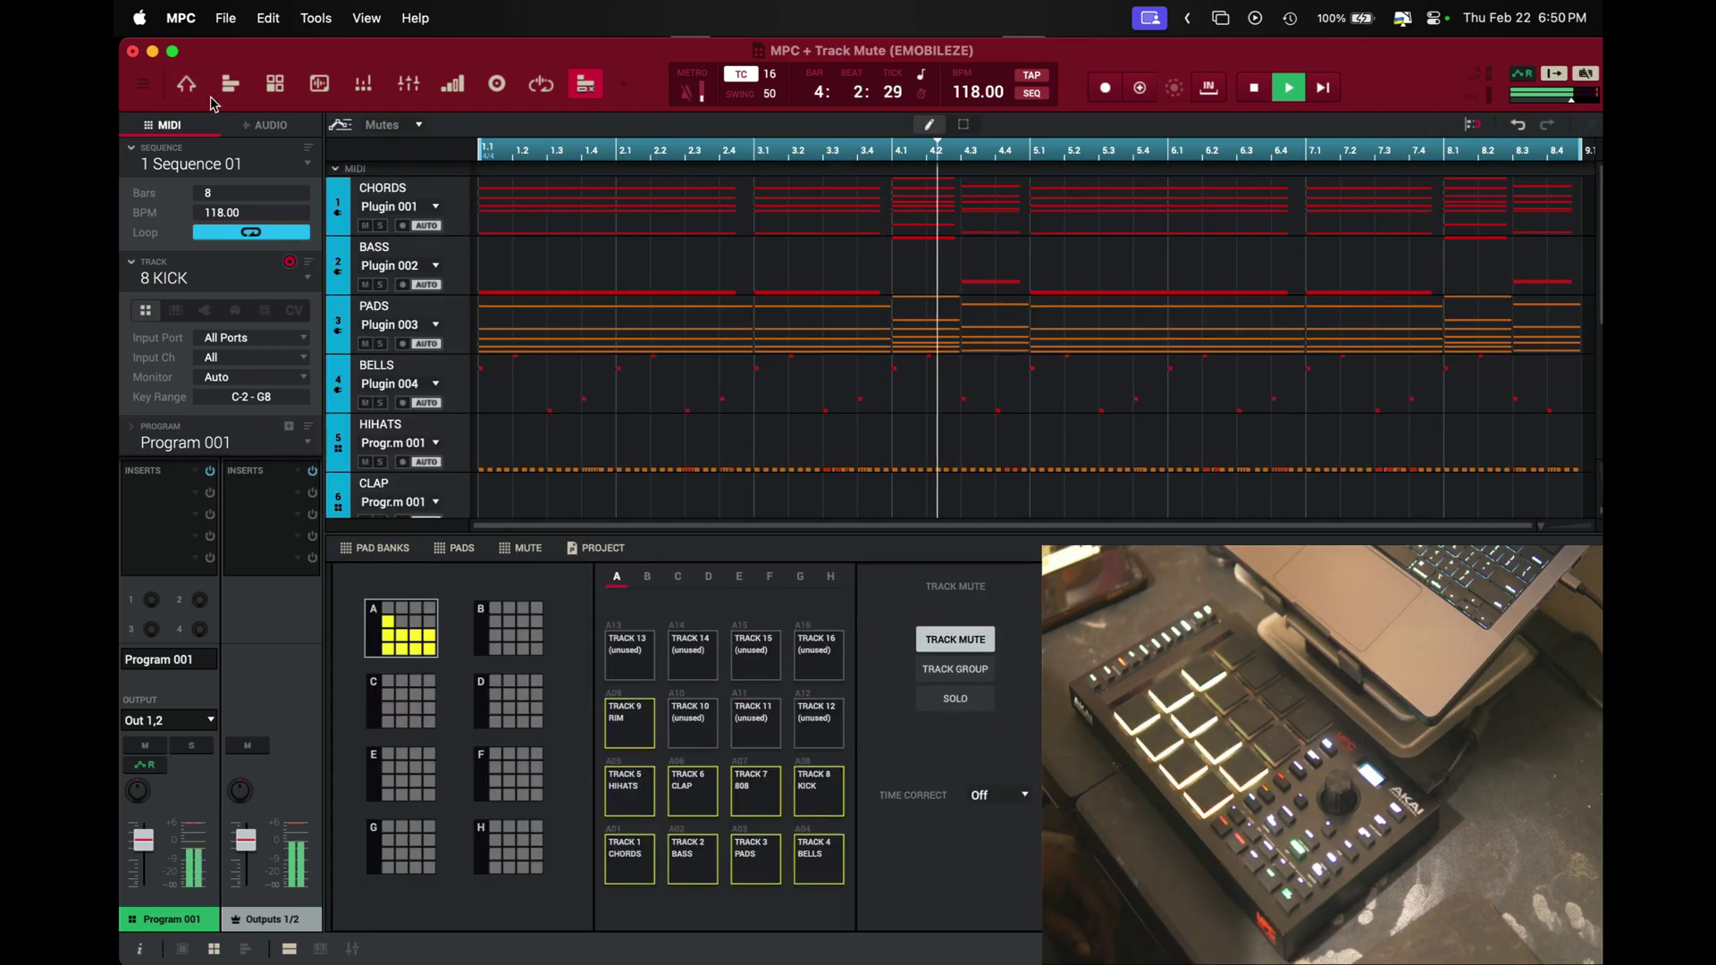